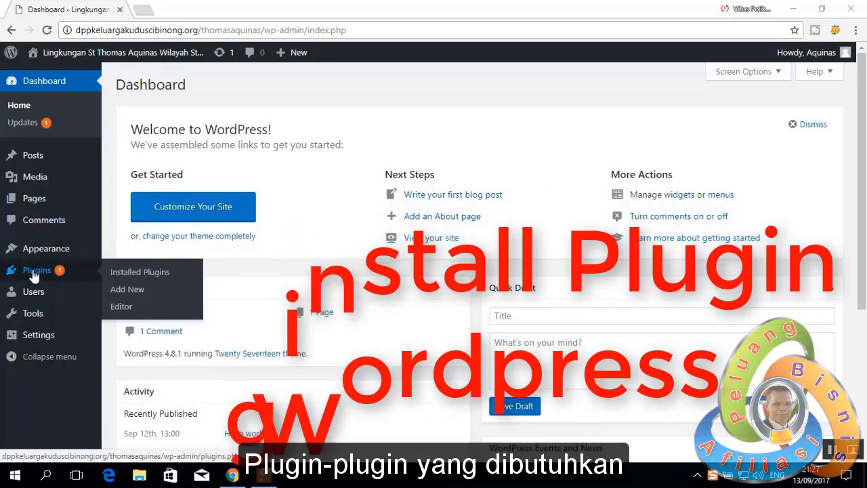
Step: Delete the Hello Dolly plugin from the installed plugins and accept the deletion
left_click(35, 270)
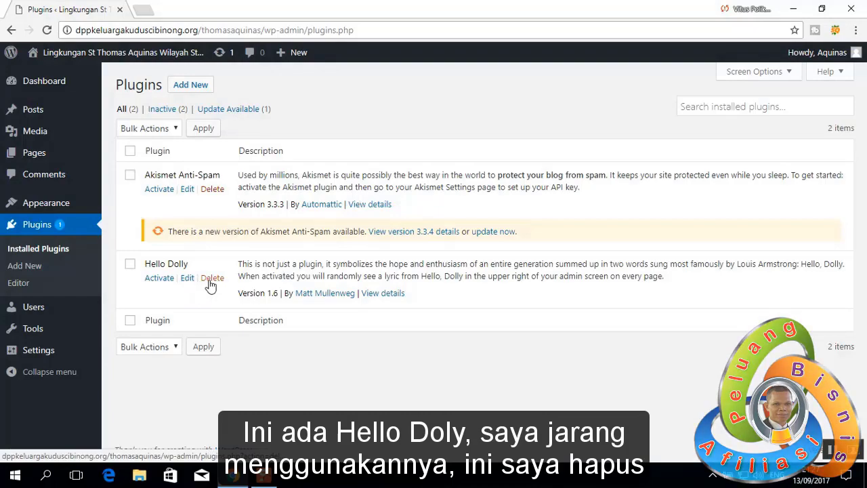
left_click(212, 279)
left_click(478, 105)
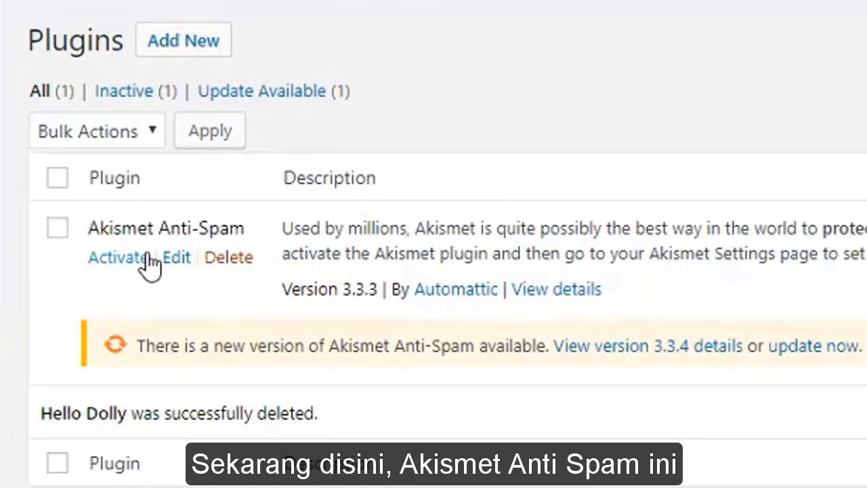
Step: Activate the Akismet Anti-Spam plugin and connect its account by pasting the API key
left_click(115, 258)
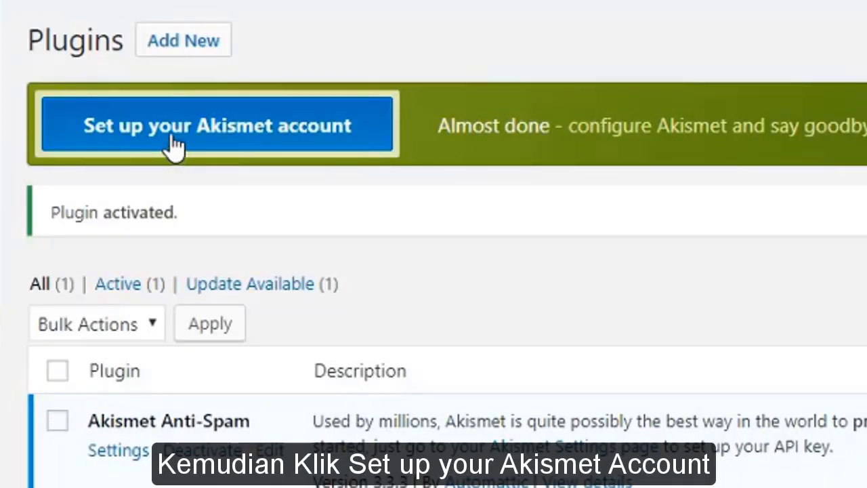
left_click(174, 144)
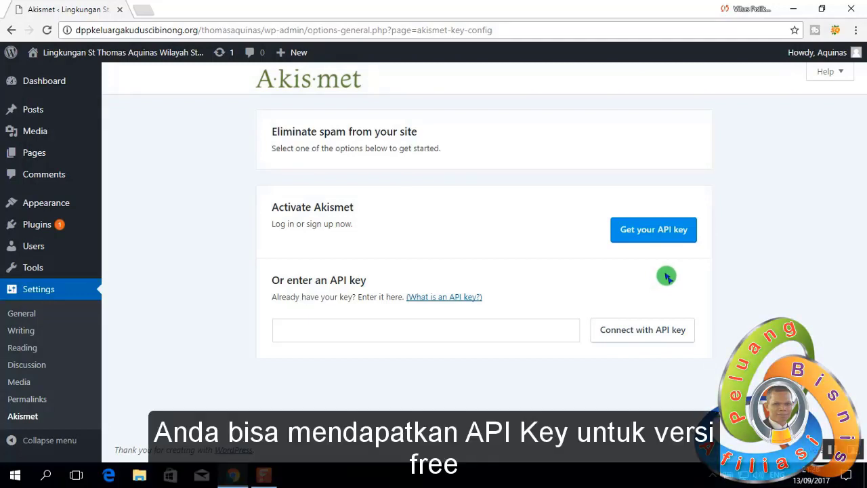
left_click(355, 331)
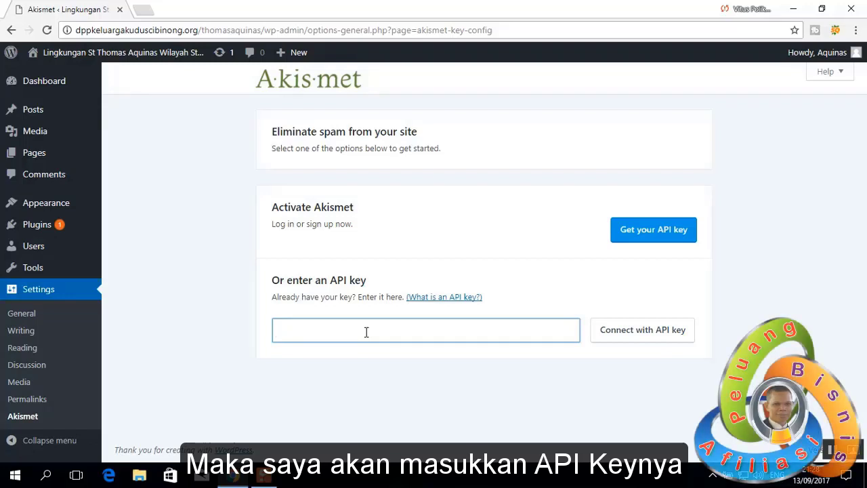
key("ctrl+v")
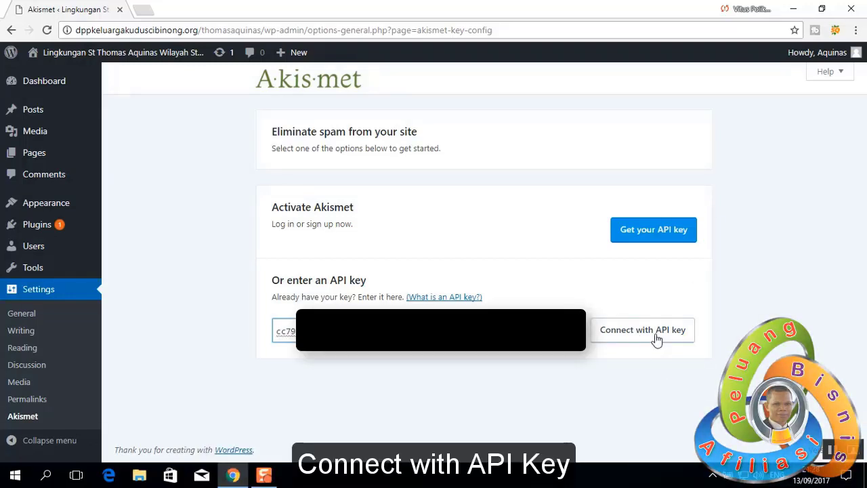
left_click(653, 334)
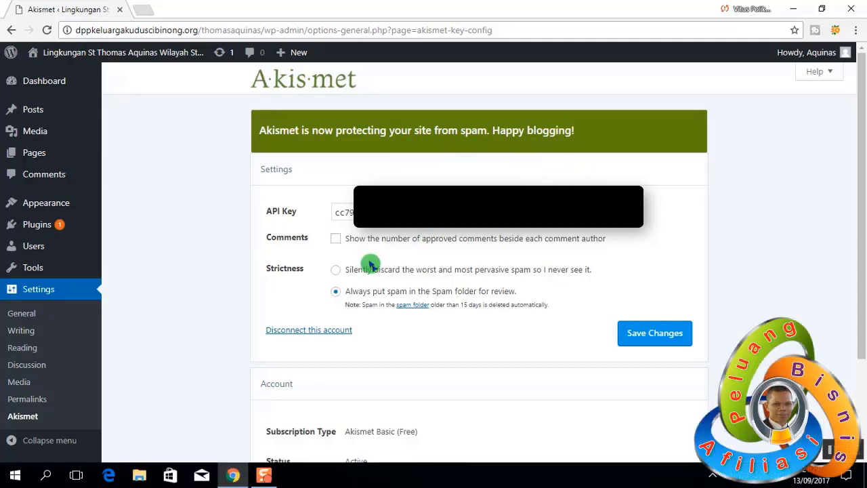
Step: Enable showing the number of approved comments beside each comment author in the Akismet settings and save the changes
left_click(335, 240)
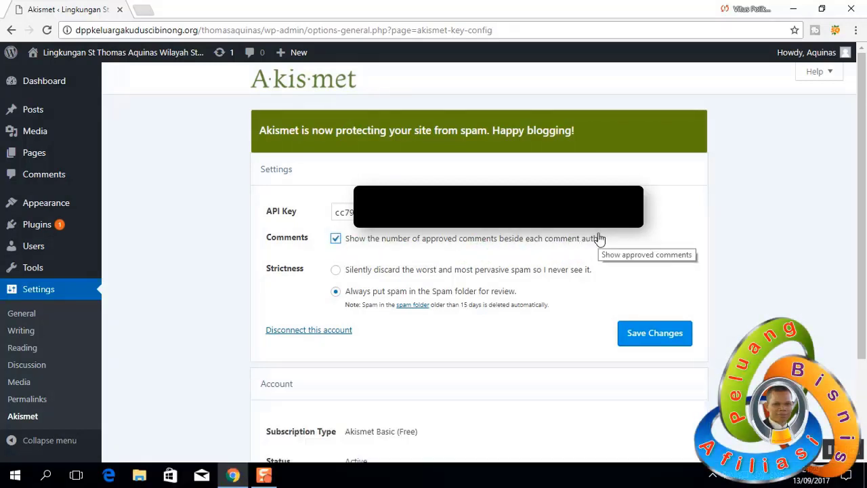
left_click(648, 335)
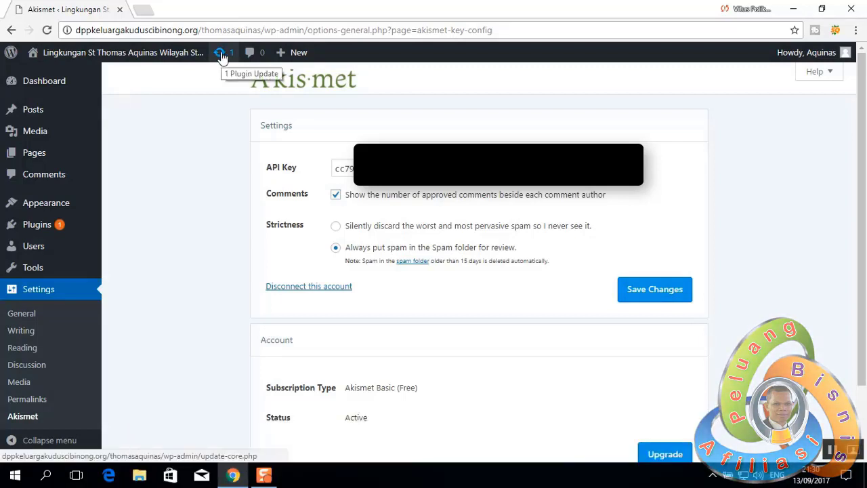
Step: Update the Akismet Anti-Spam plugin to version 3.3.4 through WordPress Updates
mouse_move(42, 229)
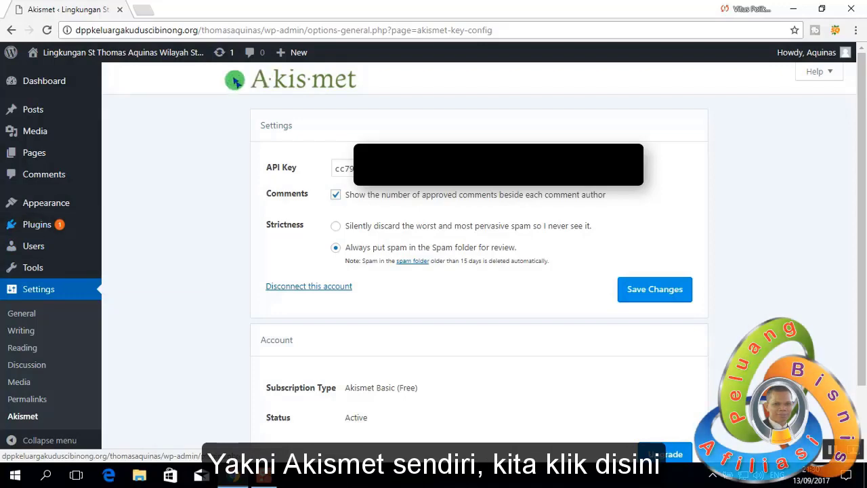
left_click(220, 54)
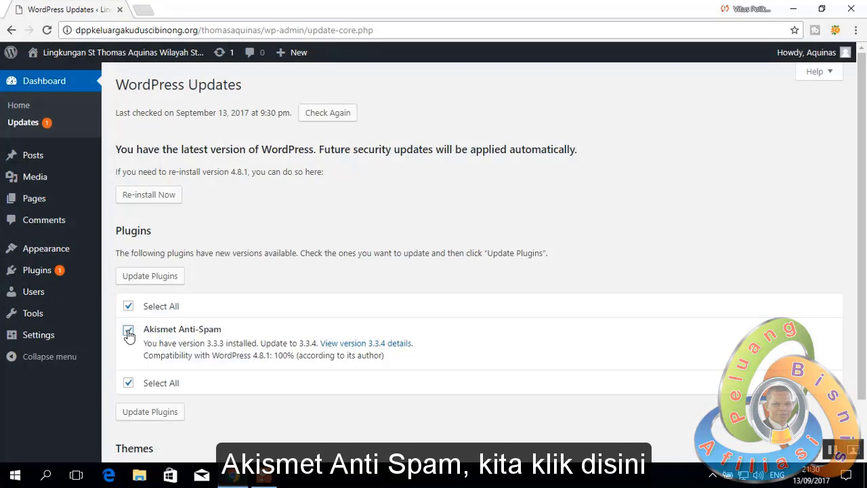
left_click(145, 276)
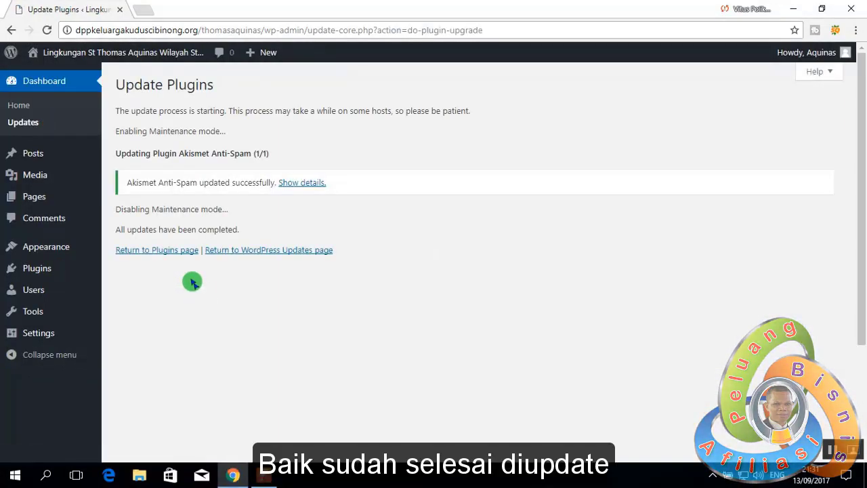
Step: Go to the page for adding new plugins and get its plugin search ready for input
mouse_move(41, 275)
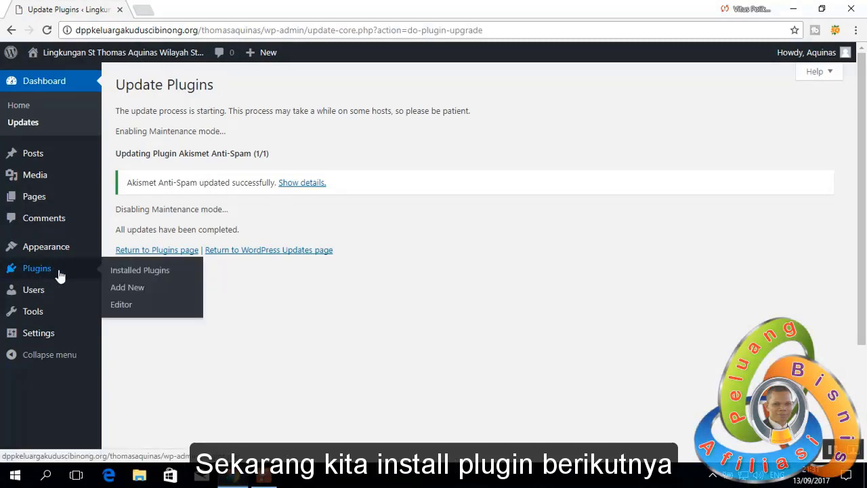
left_click(126, 292)
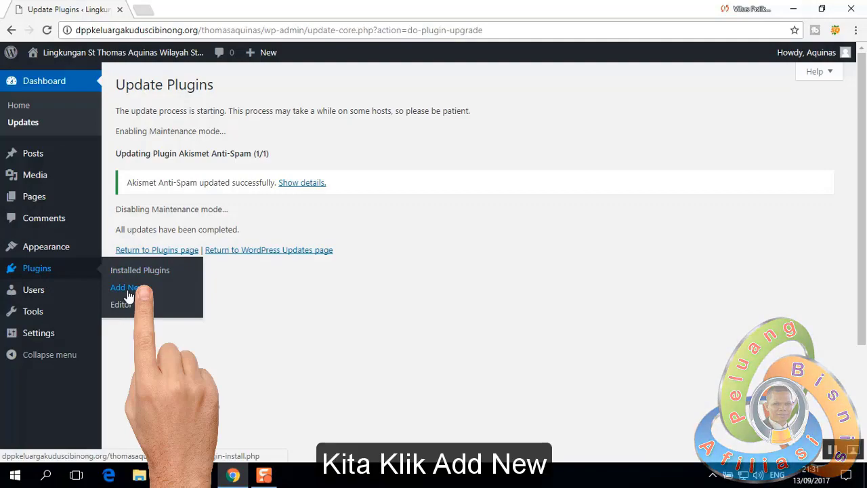
left_click(128, 293)
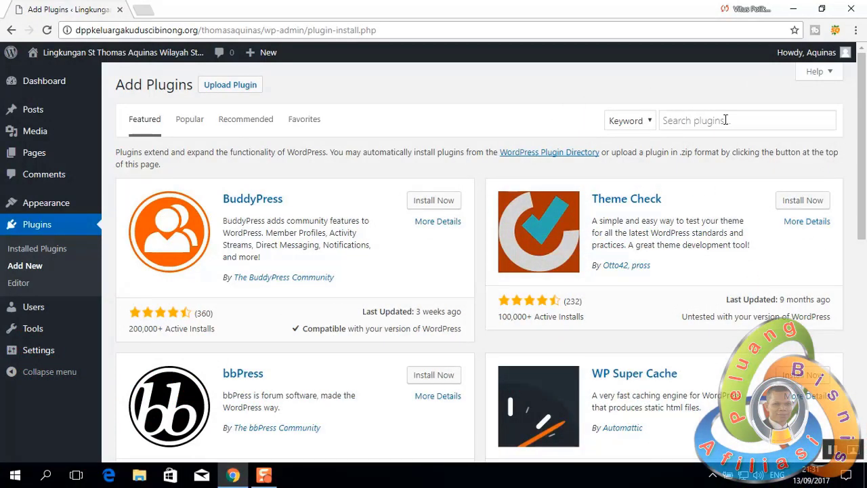
left_click(680, 121)
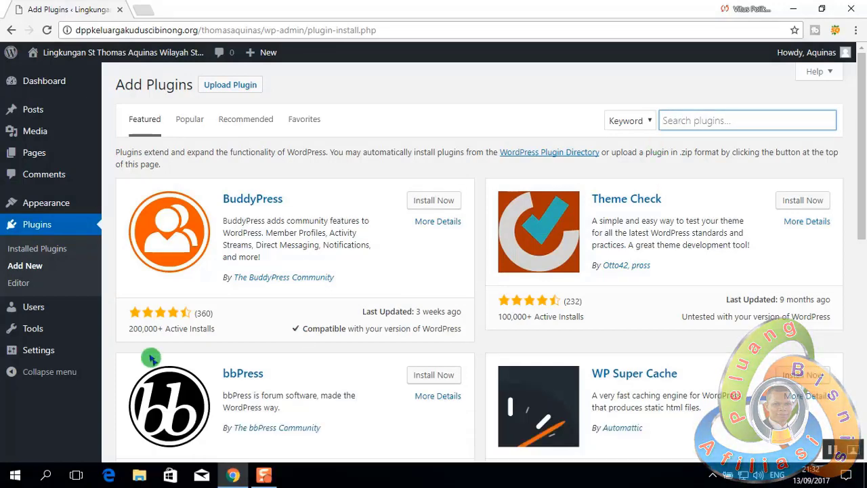
Step: Open the Writing settings in a separate browser tab and examine the list of ping sites under Update Services
mouse_move(39, 354)
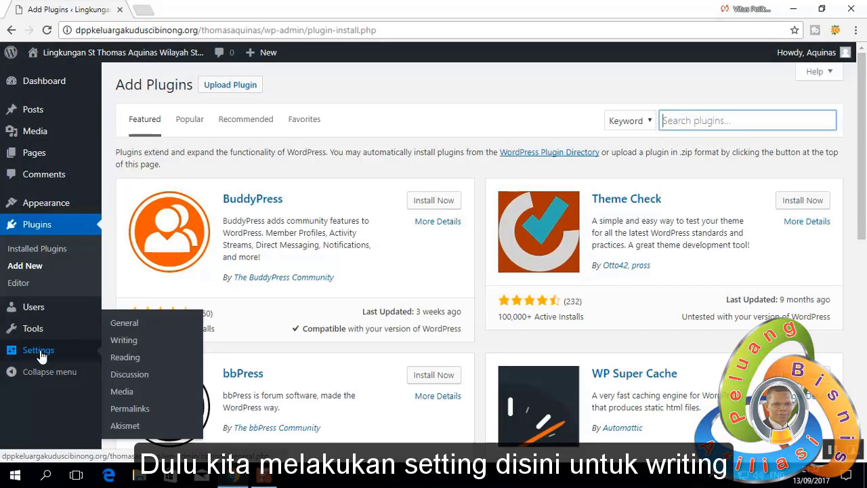
middle_click(126, 344)
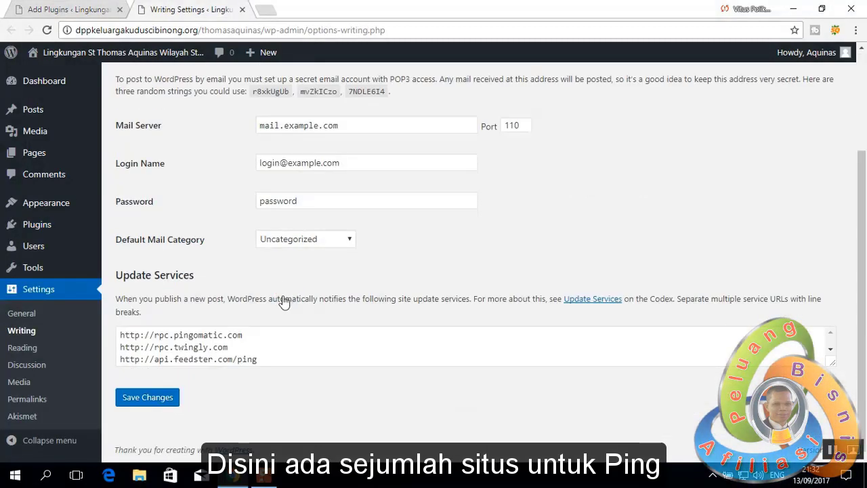
left_click(255, 348)
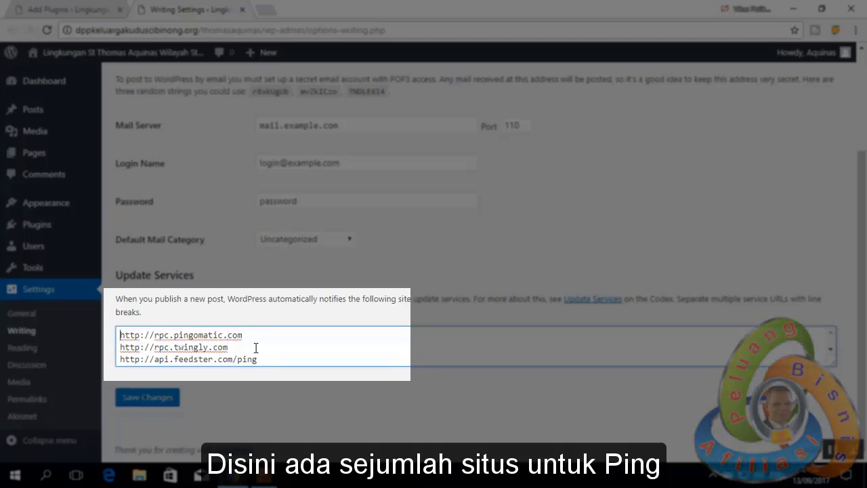
scroll(255, 348, "down", 3)
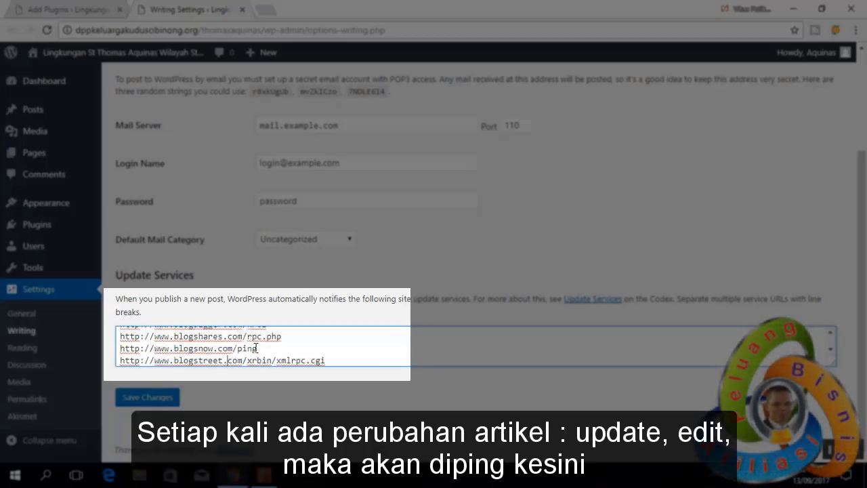
key("Down")
key("Down")
key("Down")
key("Down")
key("Down")
key("Down")
key("Down")
key("Down")
key("End")
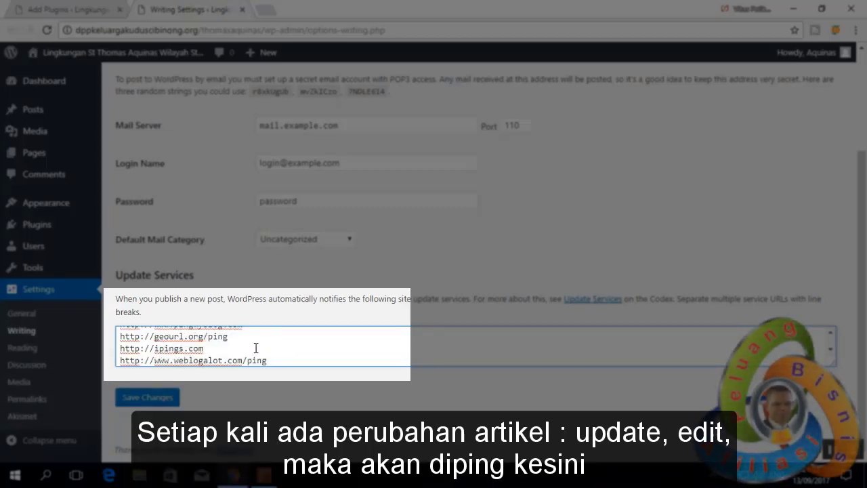
scroll(255, 347, "up", 5)
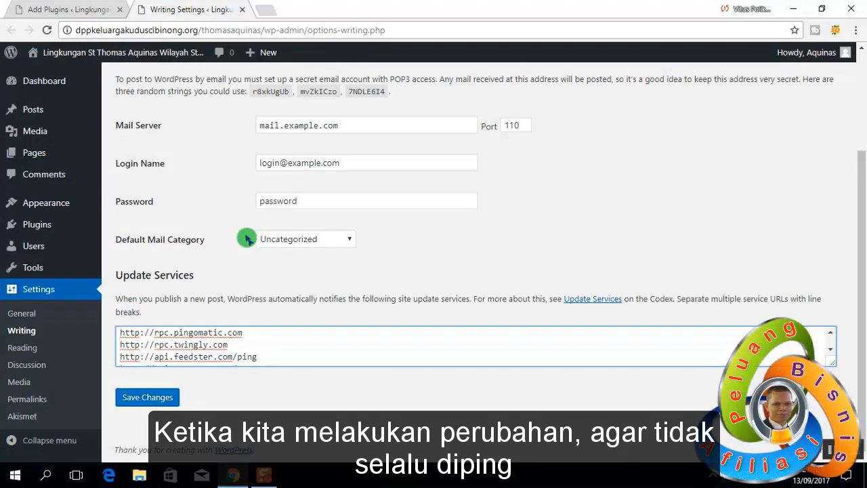
Step: Return to the Add Plugins page, find WordPress Ping Optimizer, and install and activate it
left_click(77, 9)
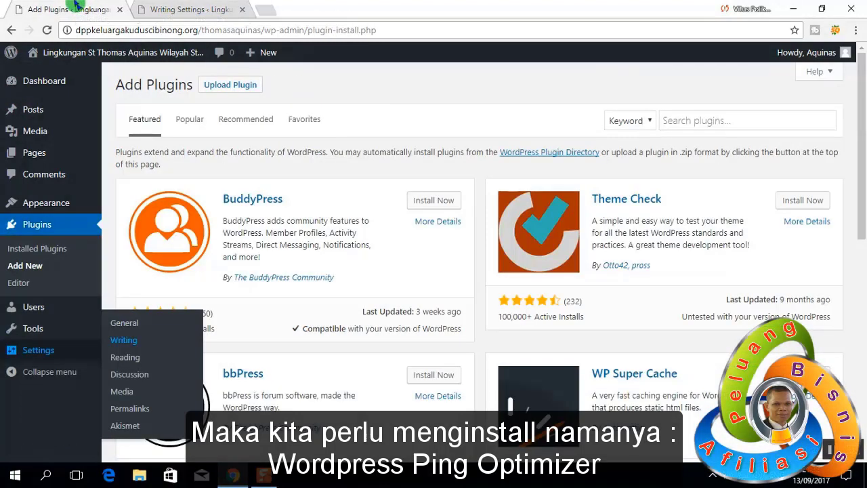
left_click(698, 120)
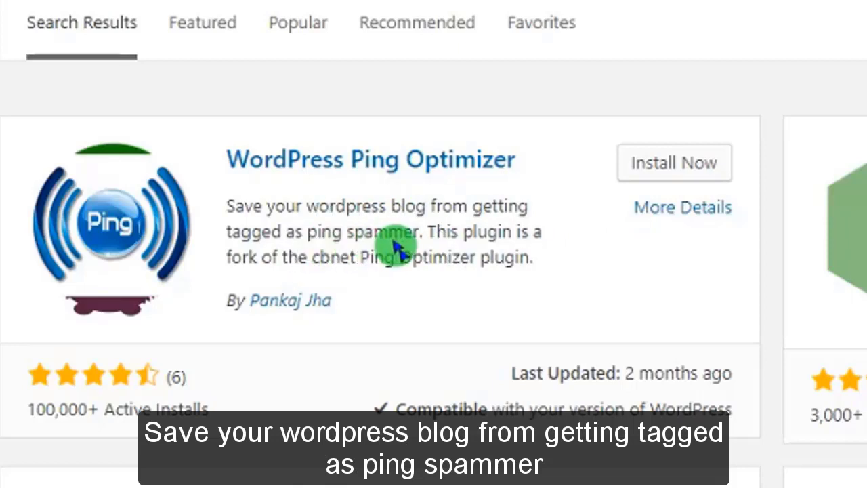
left_click(673, 169)
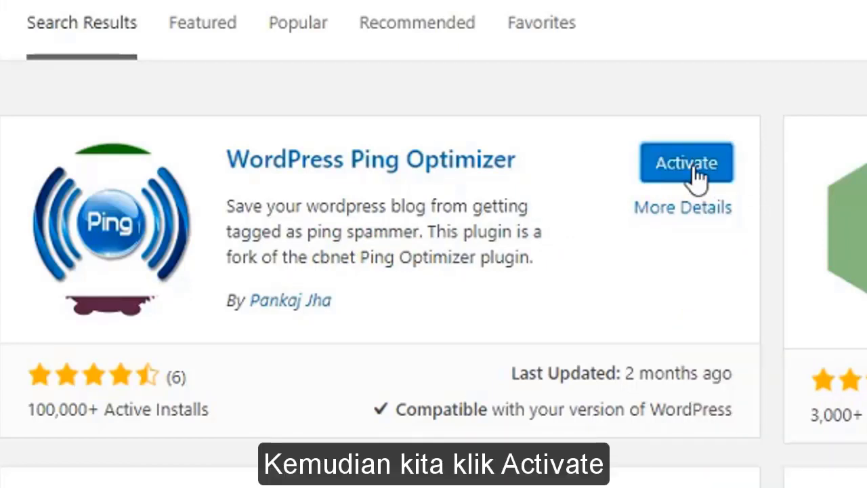
left_click(695, 167)
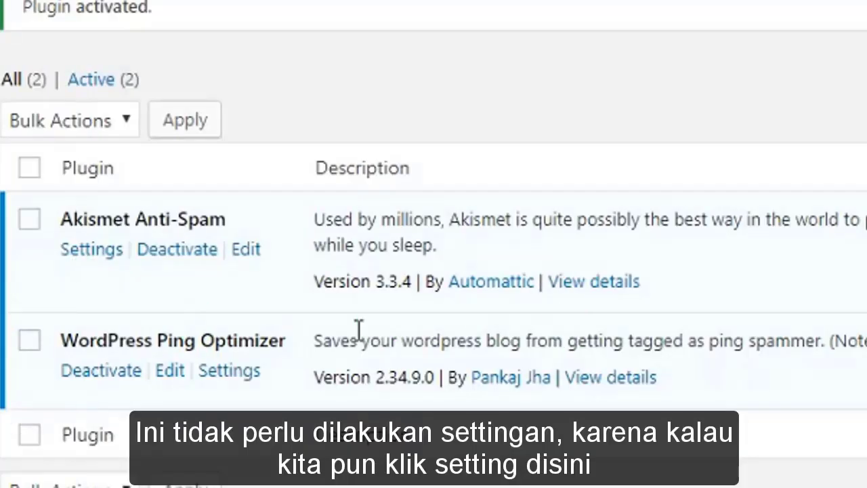
Step: Open the WordPress Ping Optimizer settings and review its list of URIs to ping
left_click(228, 372)
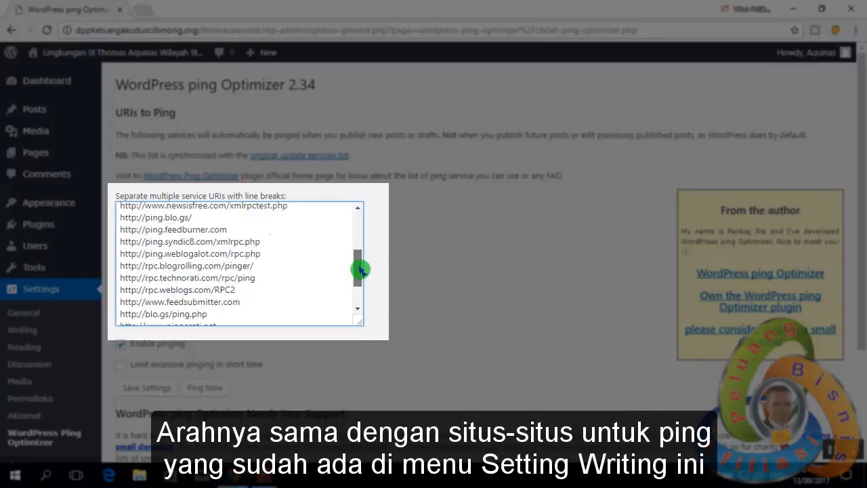
left_click_drag(358, 267, 357, 238)
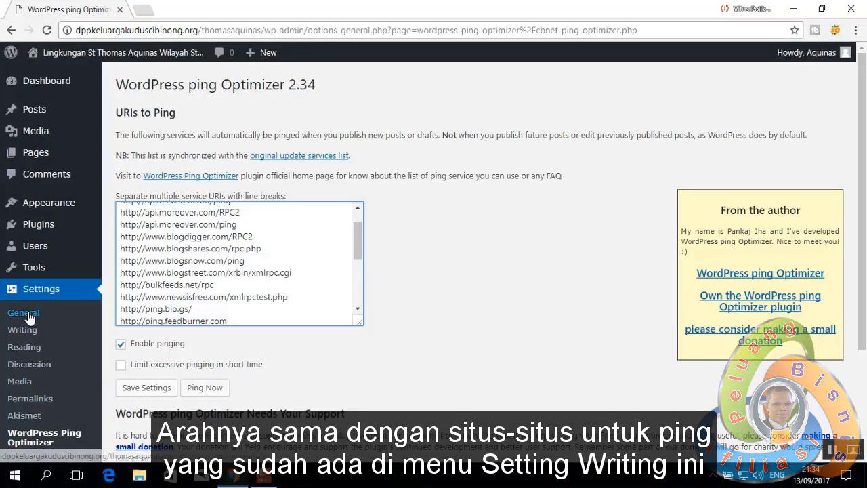
scroll(487, 308, "down", 1)
scroll(490, 302, "up", 2)
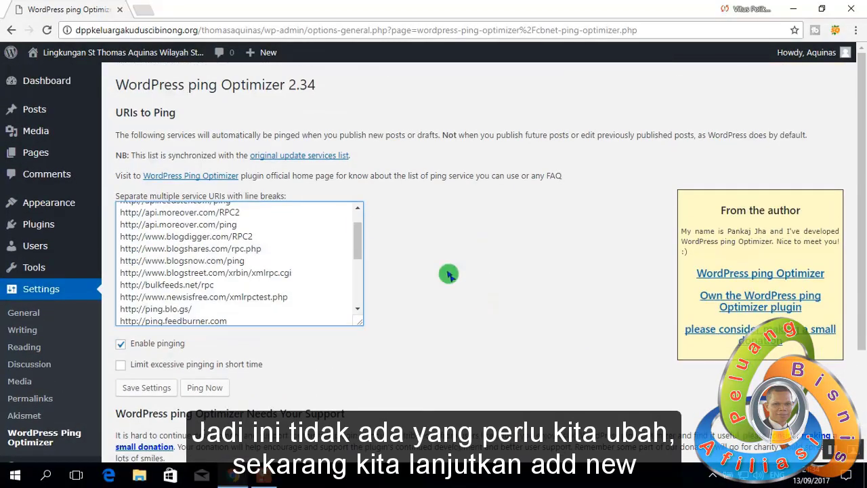
Step: Search the new plugins for "tinymce", then install and activate TinyMCE Advanced
mouse_move(88, 232)
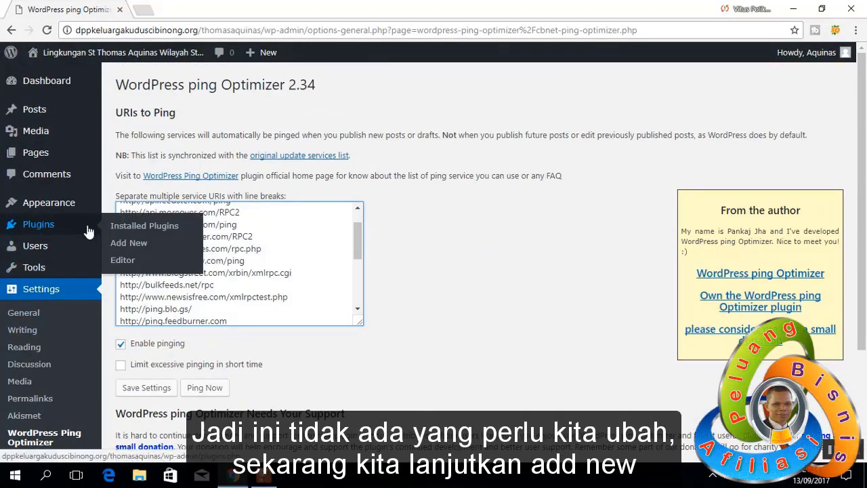
left_click(128, 244)
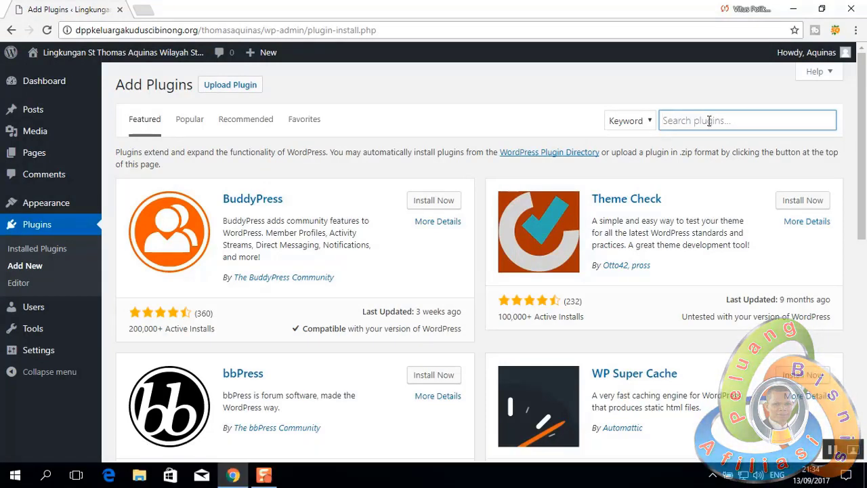
type("tinymce")
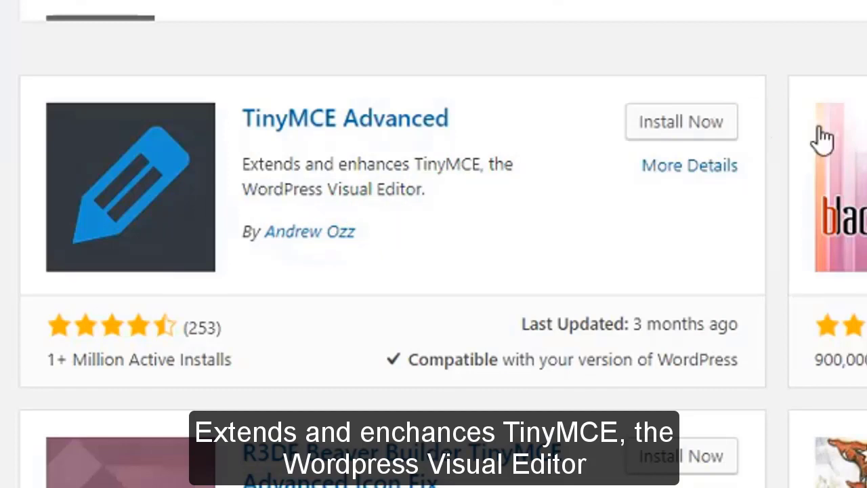
left_click(695, 123)
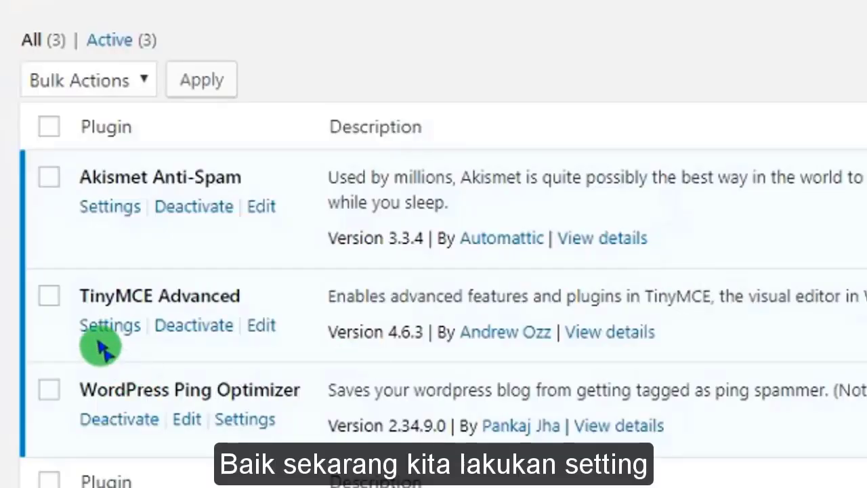
Step: Open the TinyMCE Advanced settings, add Underline, Background color, Mark, Anchor and Justify to the first toolbar row, and save
left_click(110, 326)
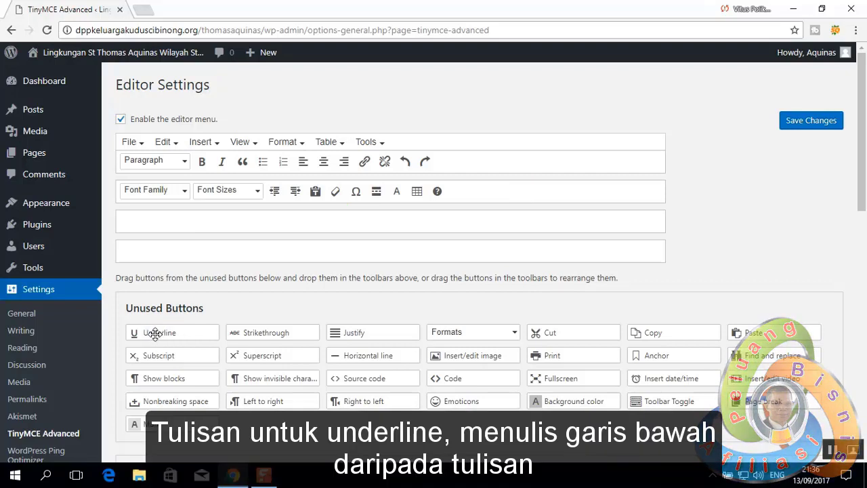
left_click_drag(155, 333, 255, 161)
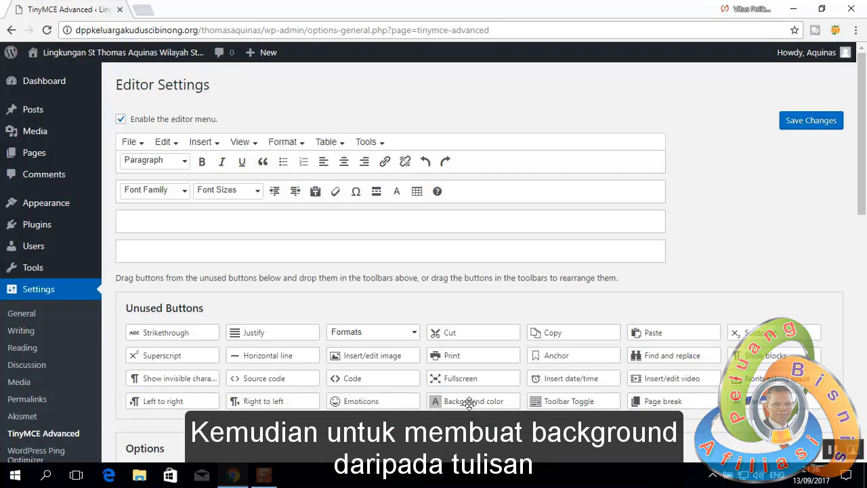
left_click_drag(469, 402, 293, 164)
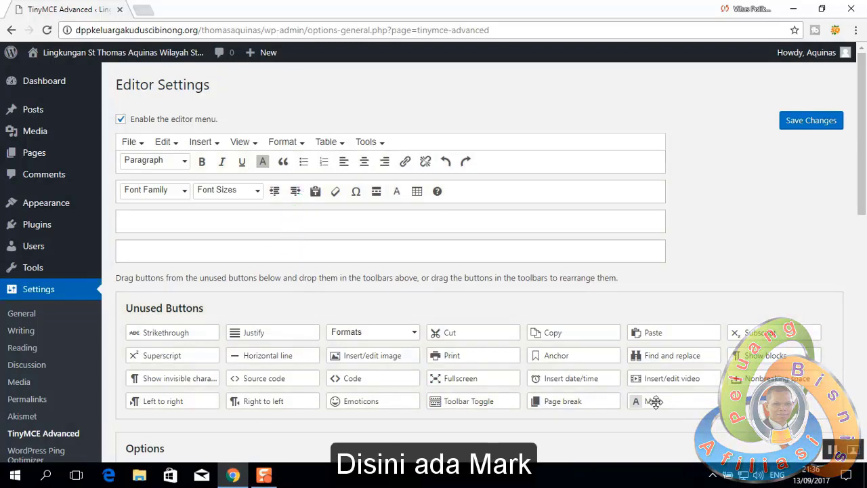
left_click_drag(655, 400, 305, 164)
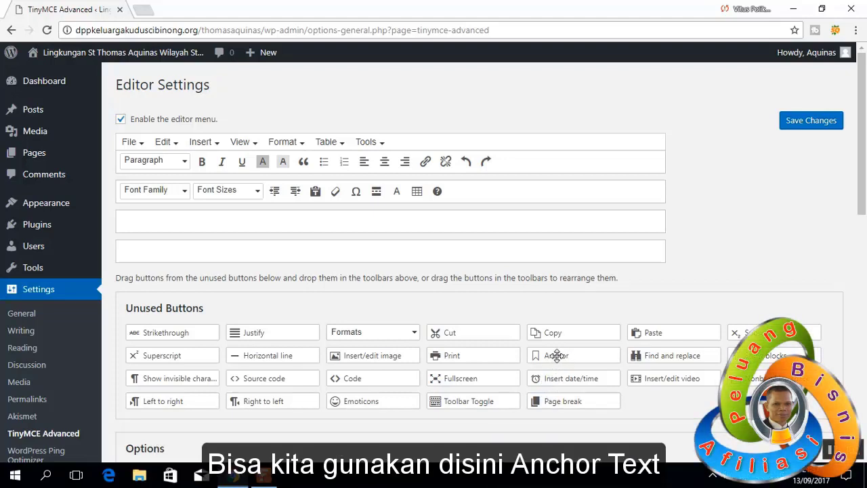
left_click_drag(556, 355, 513, 161)
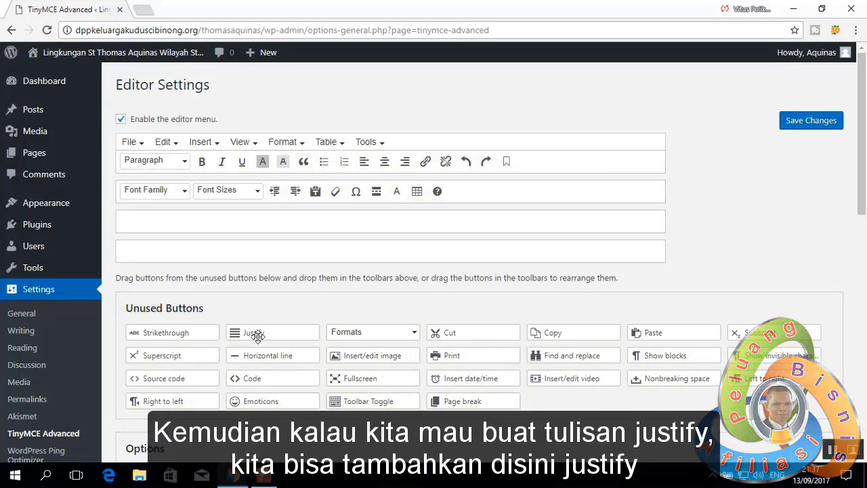
left_click_drag(249, 332, 440, 161)
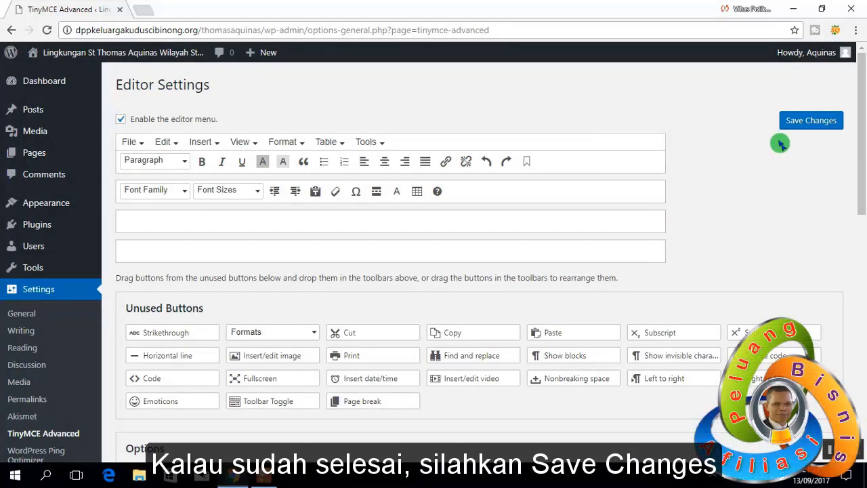
left_click(803, 121)
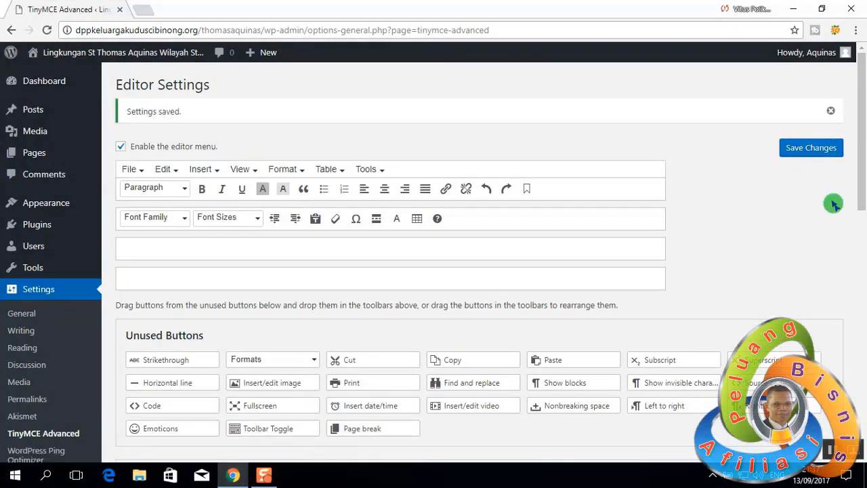
Step: Search the new plugins for "wp smus", install and activate Smush Image Compression and Optimization, and look over its page
mouse_move(56, 232)
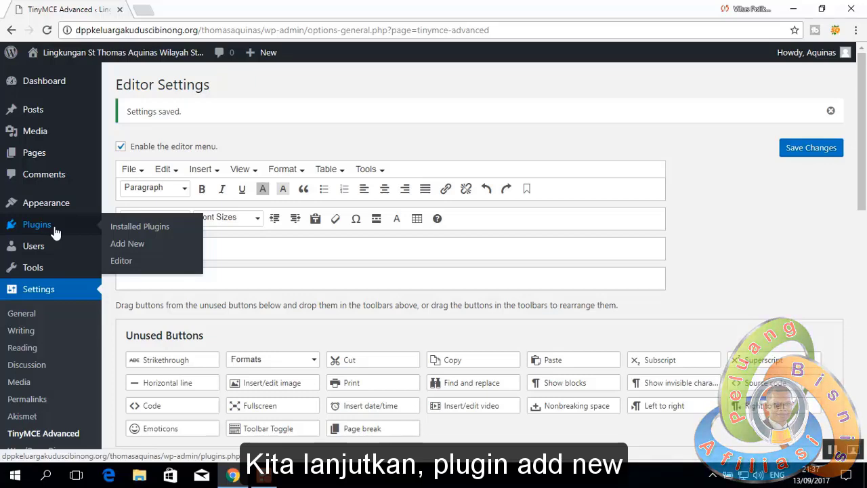
left_click(125, 244)
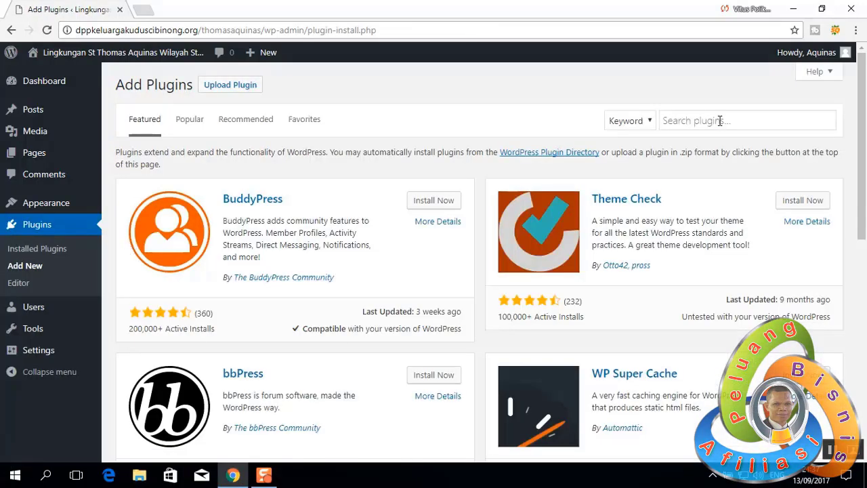
left_click(720, 121)
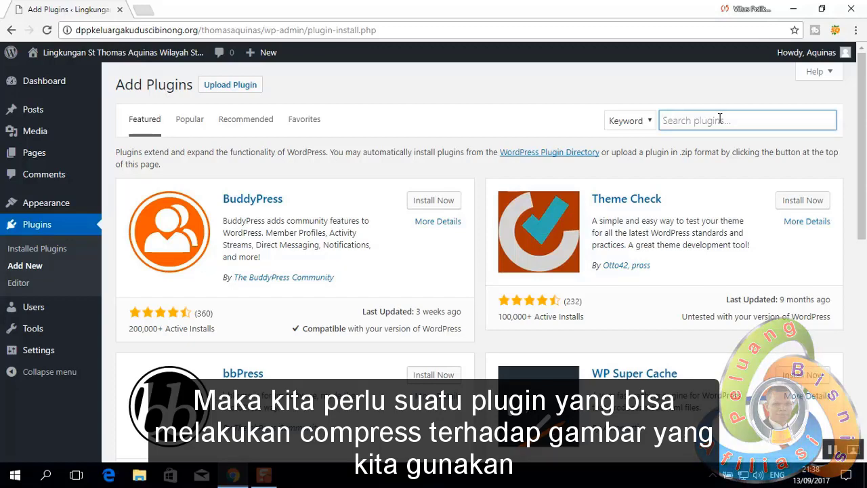
type("wp smus")
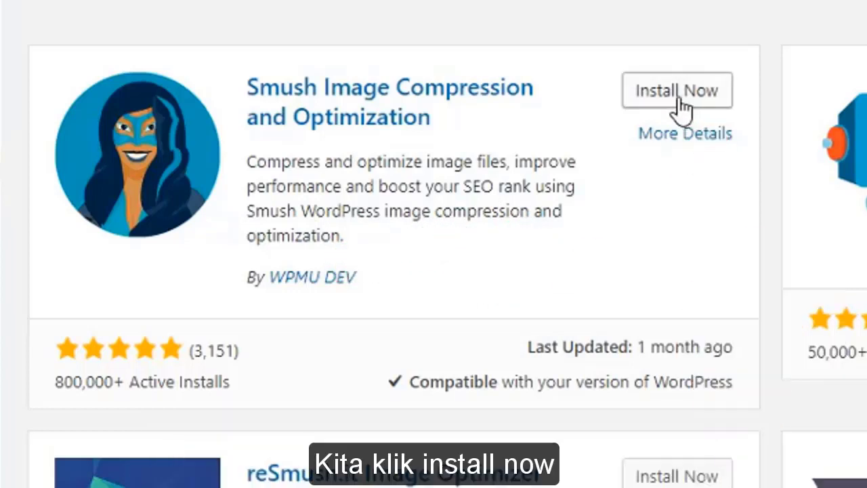
left_click(680, 107)
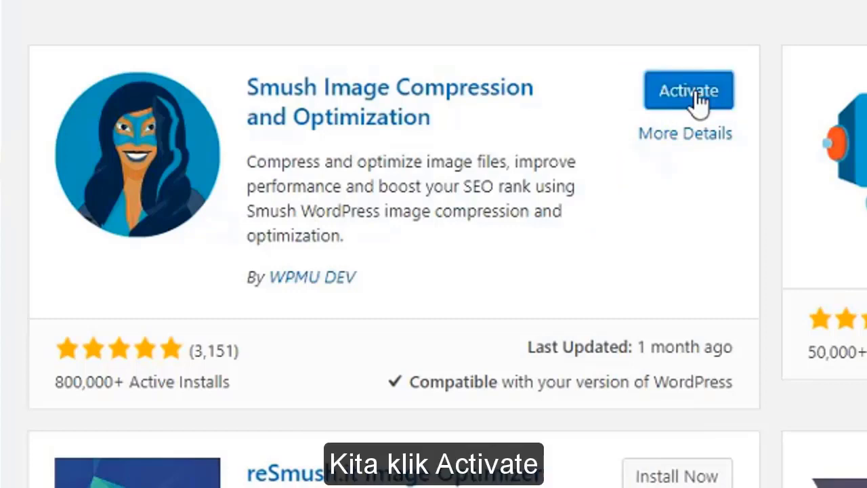
left_click(696, 96)
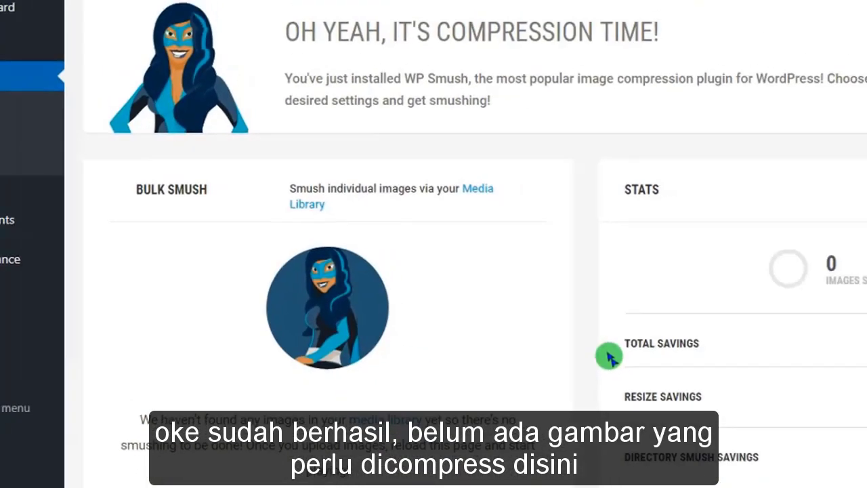
scroll(740, 378, "down", 5)
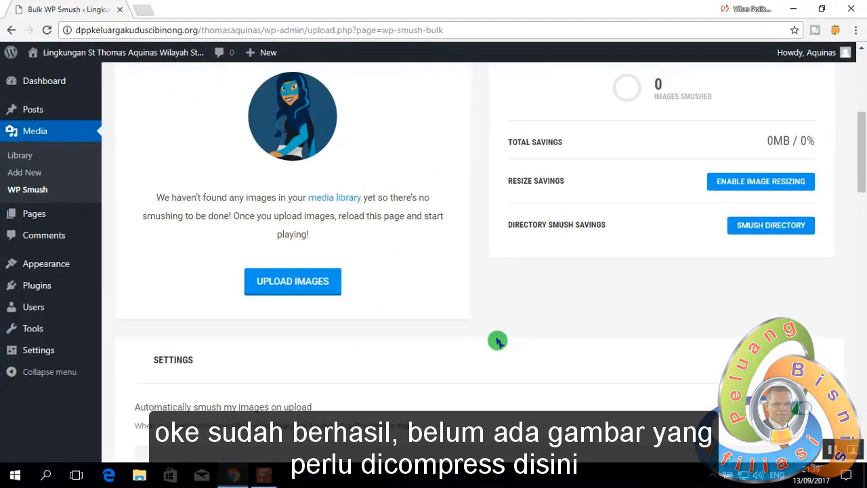
scroll(508, 337, "up", 1)
scroll(508, 337, "up", 4)
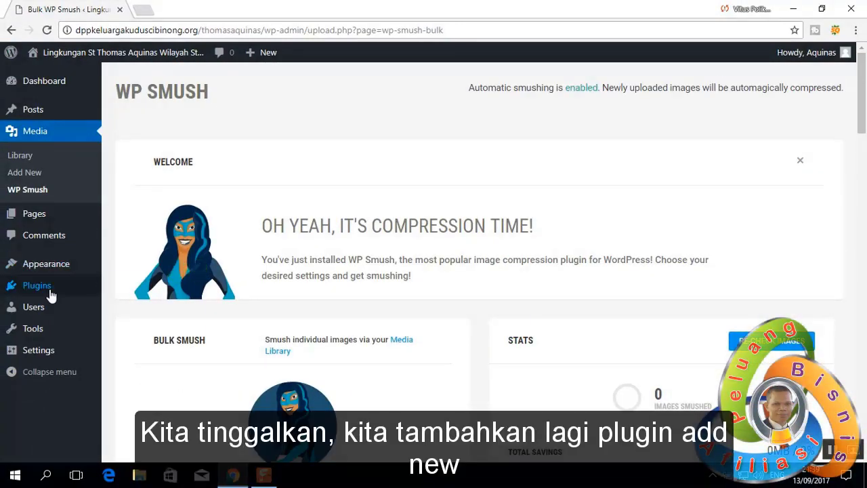
Step: Search the new plugins for "yoast seo", then install and activate Yoast SEO
mouse_move(50, 293)
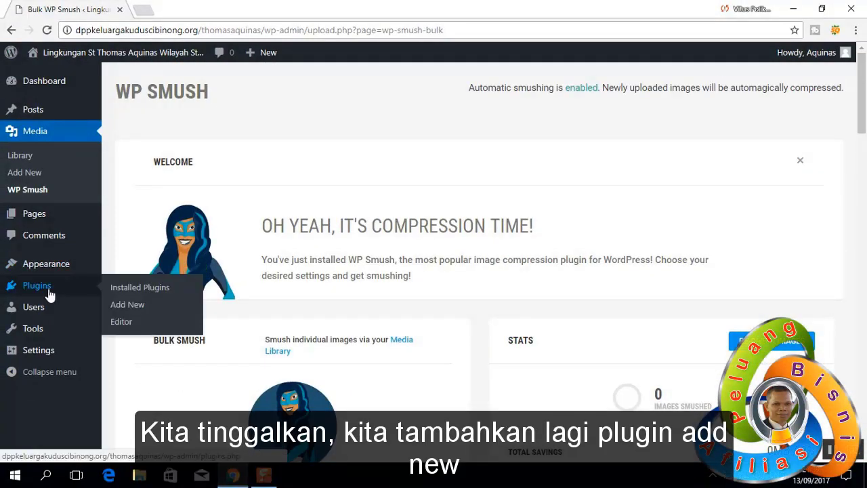
left_click(122, 306)
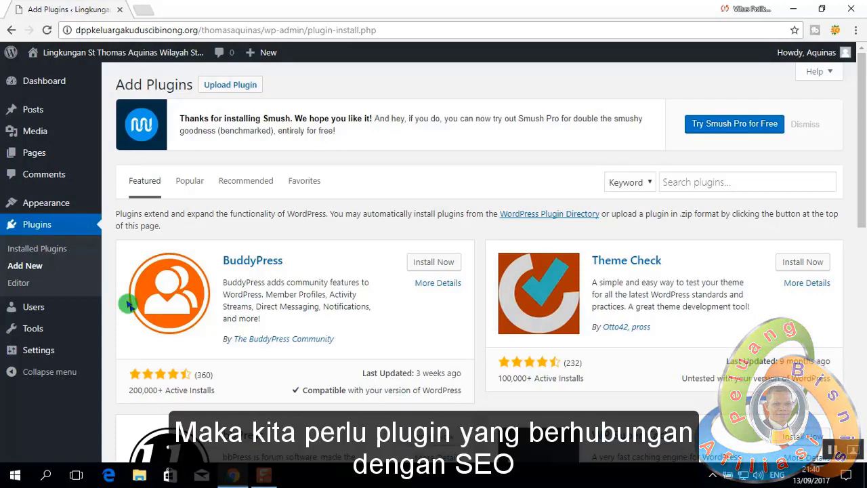
left_click(677, 181)
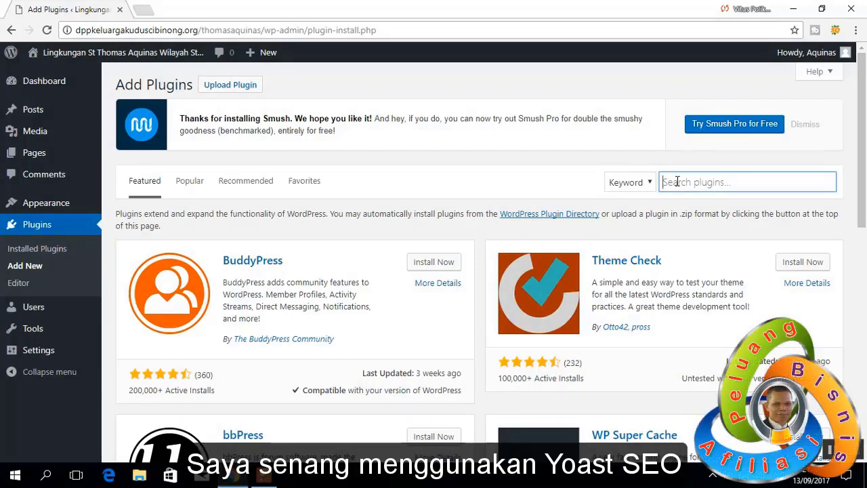
type("yoast seo")
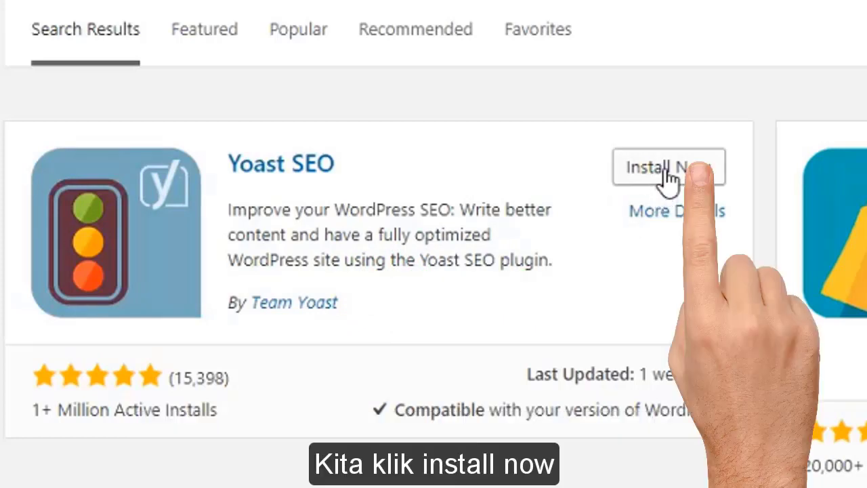
left_click(668, 177)
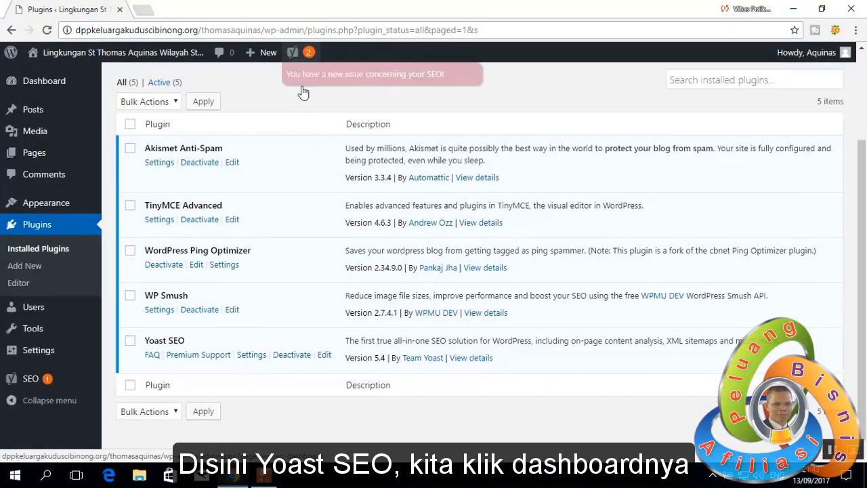
Step: Open the Yoast SEO dashboard, enable the advanced settings pages among its features, and save the changes
left_click(425, 110)
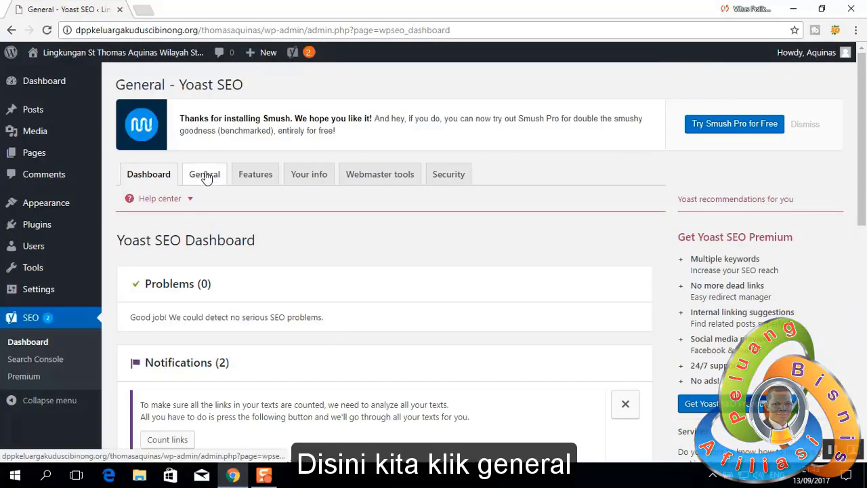
left_click(204, 174)
left_click(256, 174)
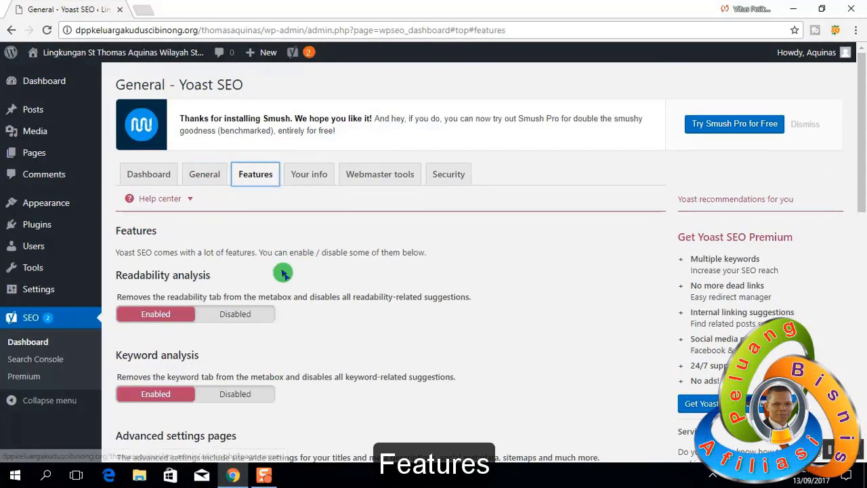
scroll(282, 273, "down", 3)
scroll(236, 374, "down", 4)
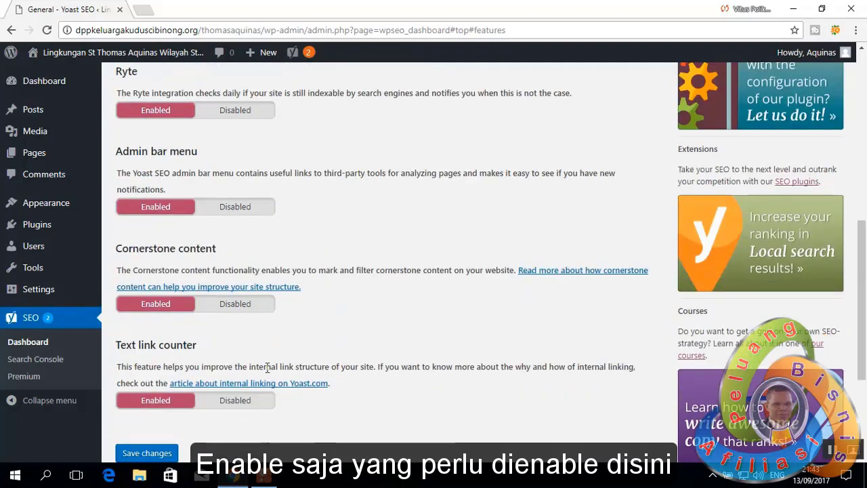
scroll(267, 367, "down", 2)
left_click(145, 325)
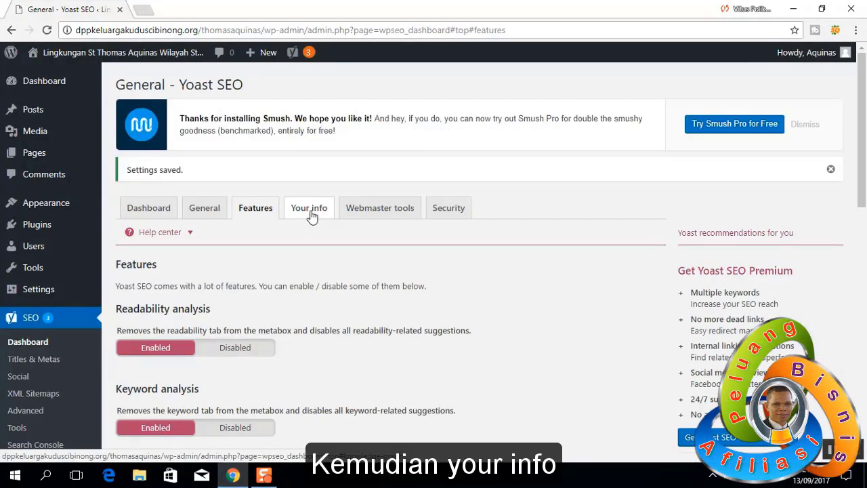
Step: In Yoast SEO's site info, choose Person, enter "Lingkungan St Thomas Aquinas" as the name, and save the changes
left_click(312, 214)
scroll(339, 309, "down", 2)
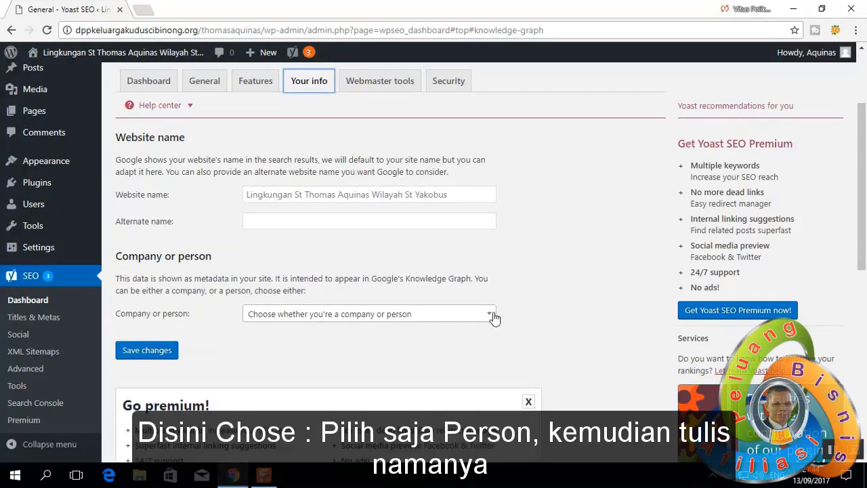
left_click(493, 318)
left_click(268, 395)
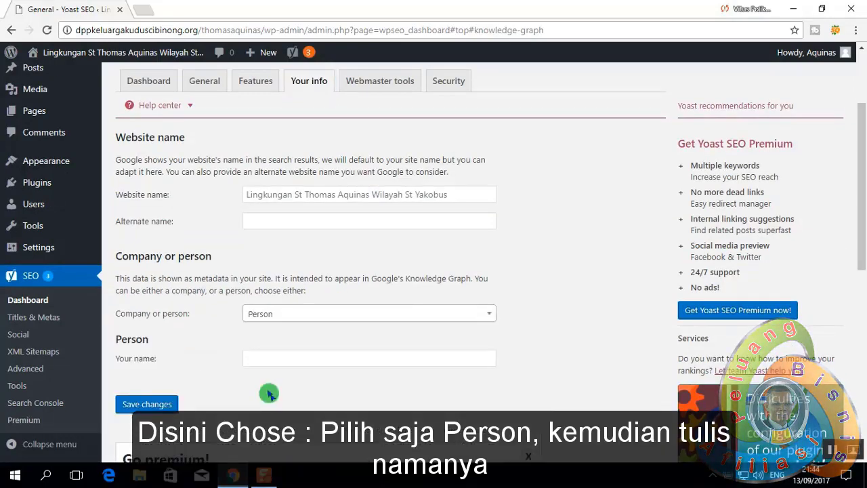
left_click(290, 358)
type("Lingkungan St Thomas Aquinas")
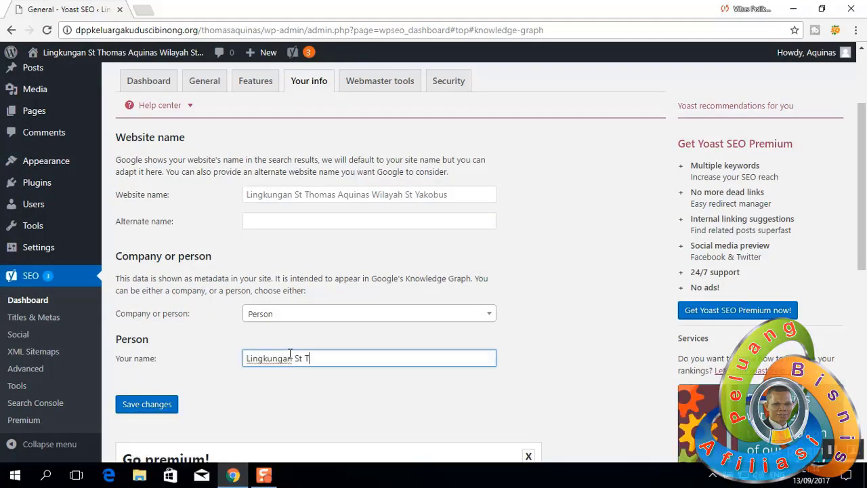
left_click(150, 408)
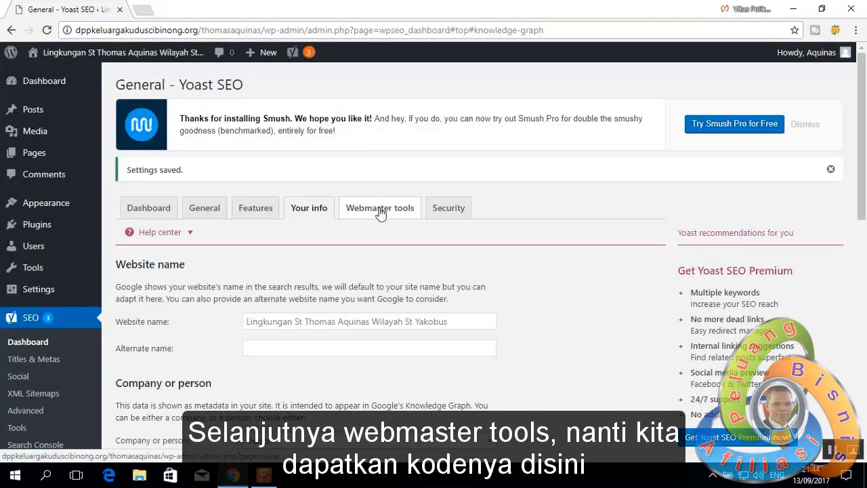
Step: Review the Webmaster Tools verification fields, and enable and save the advanced part of the Yoast SEO meta box in the security settings
left_click(381, 210)
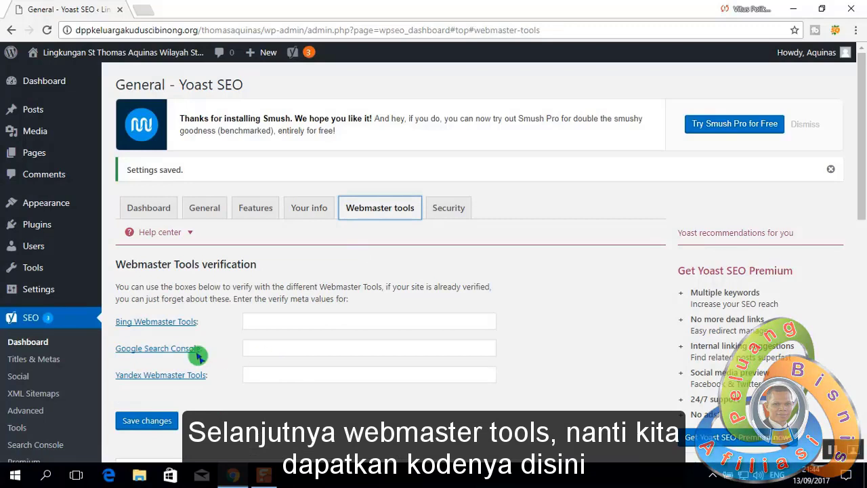
left_click(265, 349)
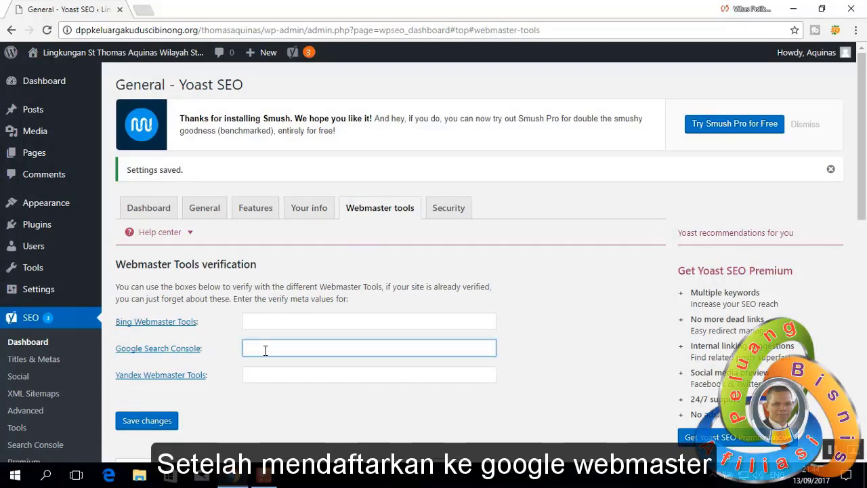
left_click(441, 209)
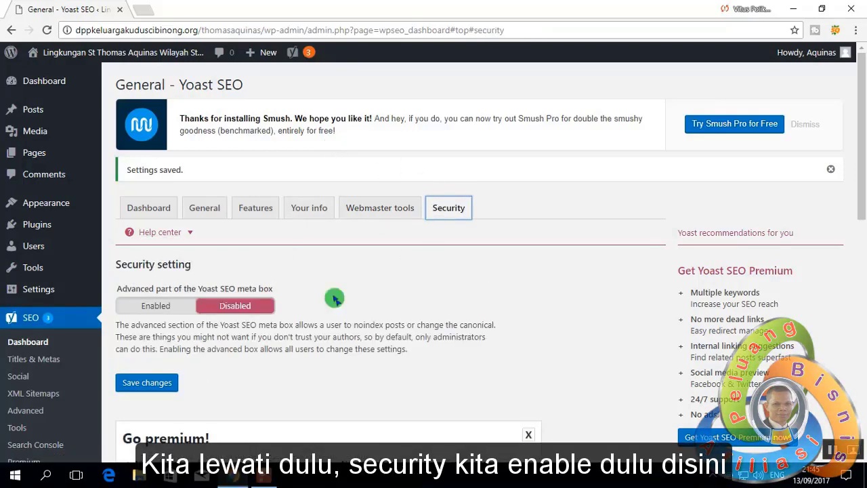
left_click(144, 305)
scroll(298, 360, "down", 2)
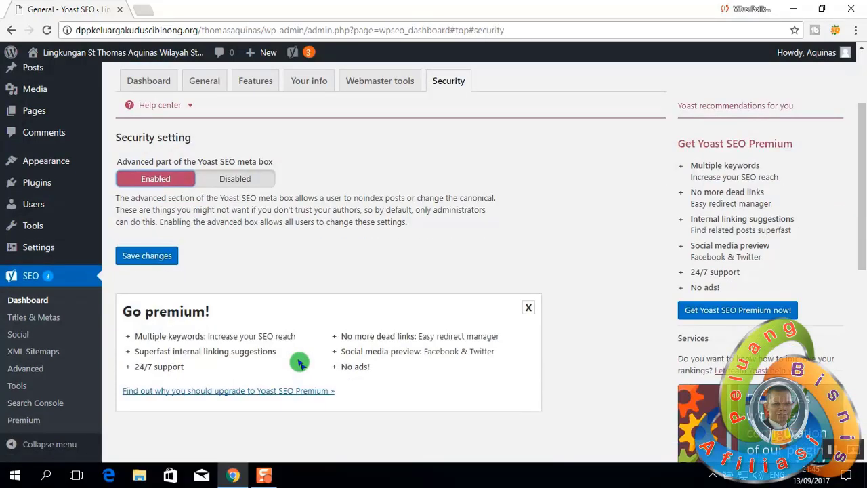
left_click(148, 255)
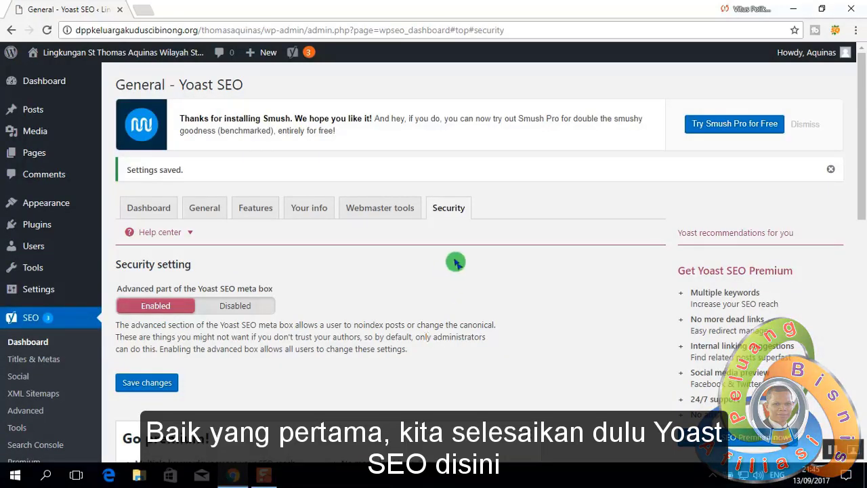
Step: Recheck the Webmaster Tools verification fields, and find, install and activate the plugin Google Analytics for WordPress by MonsterInsights
left_click(379, 207)
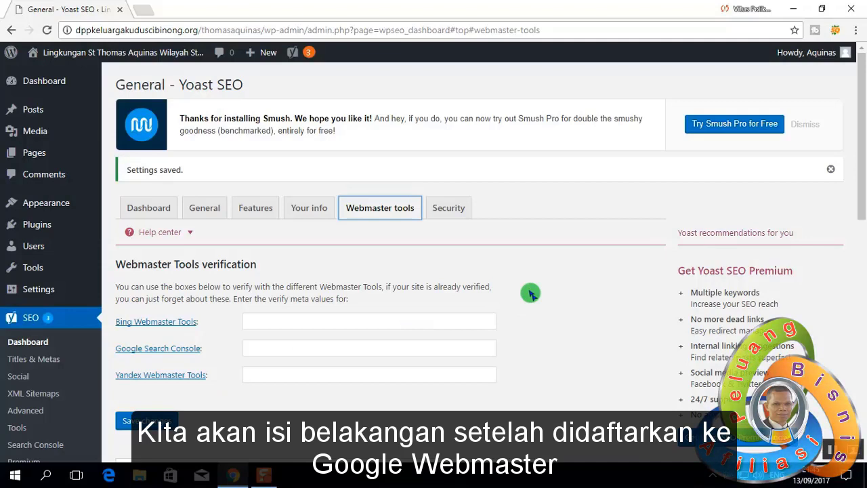
mouse_move(38, 230)
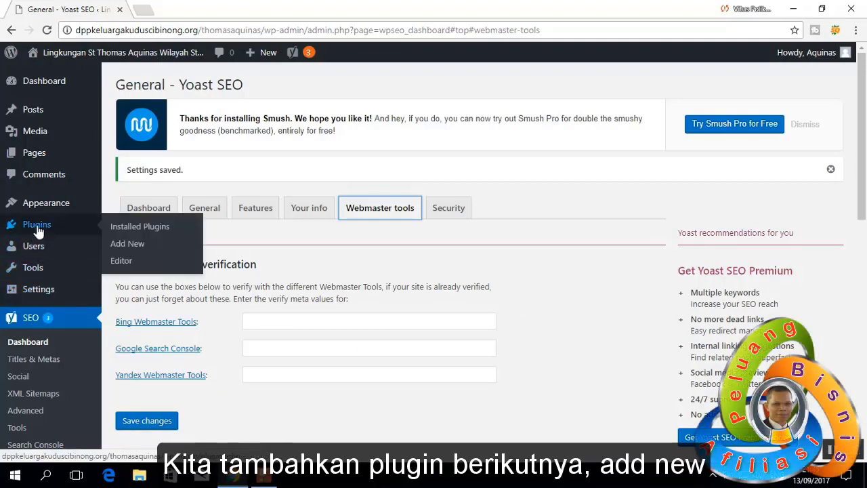
left_click(129, 244)
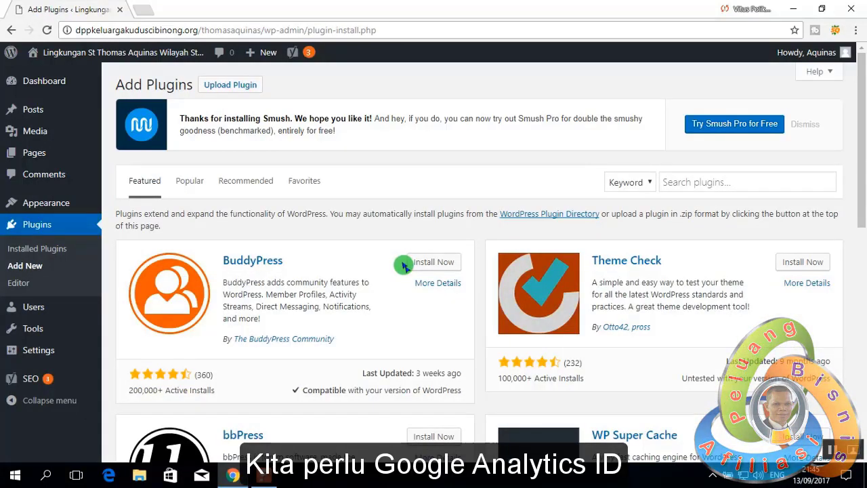
left_click(692, 185)
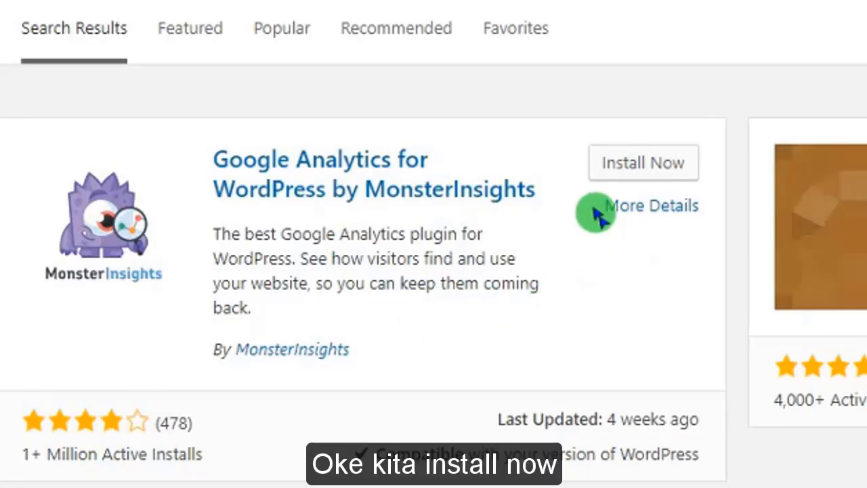
left_click(639, 169)
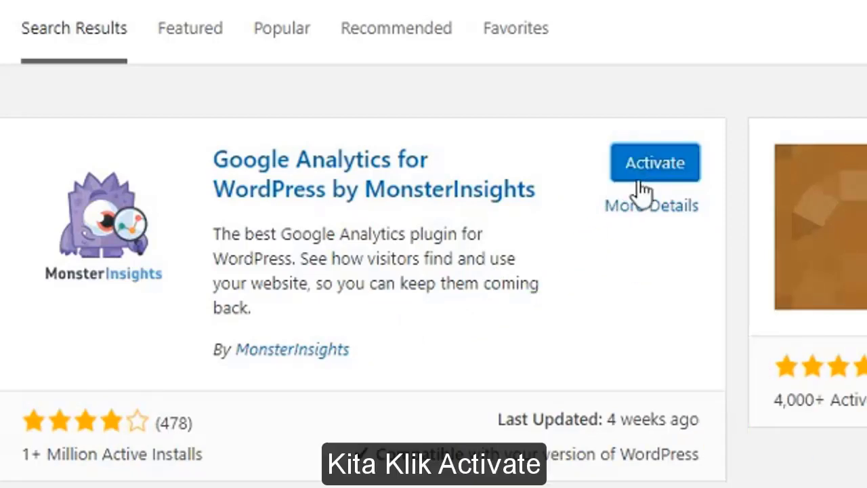
left_click(650, 169)
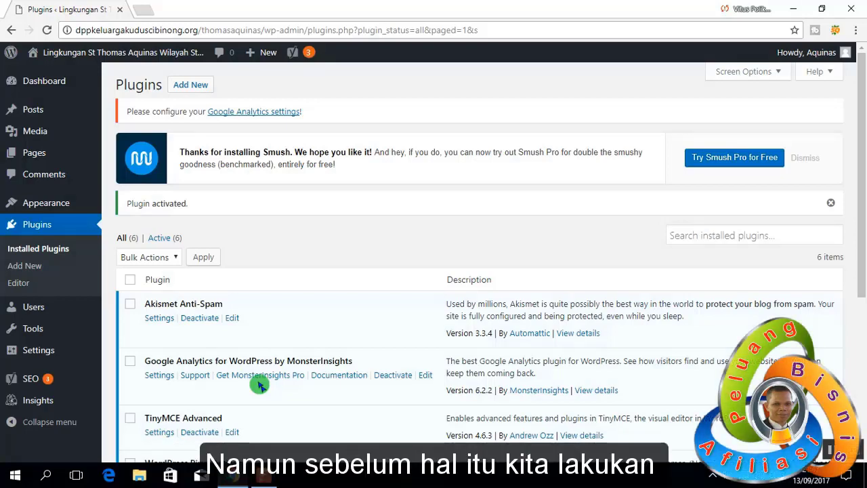
Step: Look over the site's existing posts list and pages list
mouse_move(39, 110)
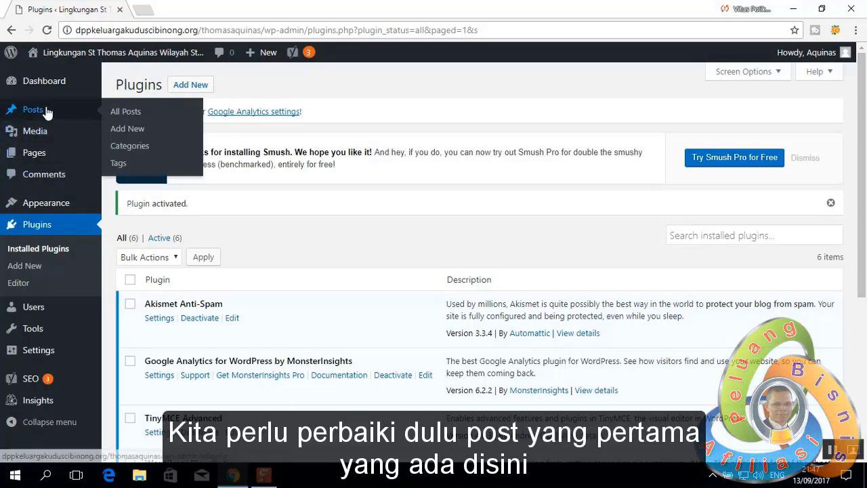
left_click(125, 112)
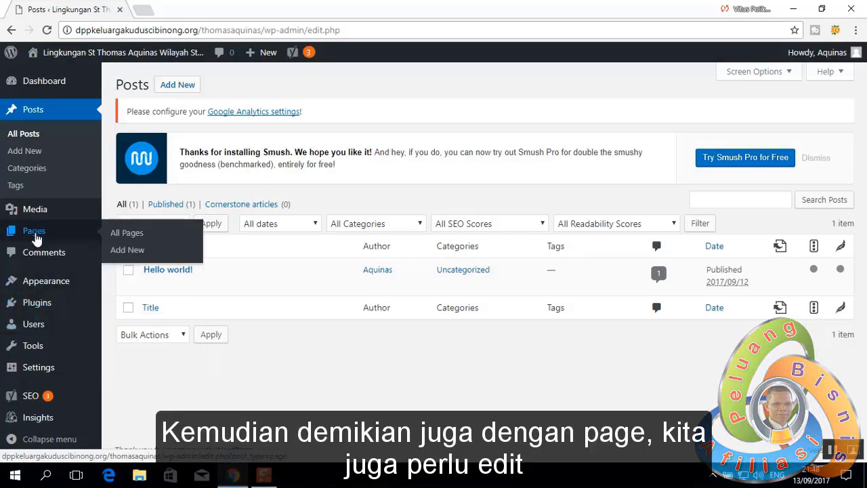
left_click(34, 232)
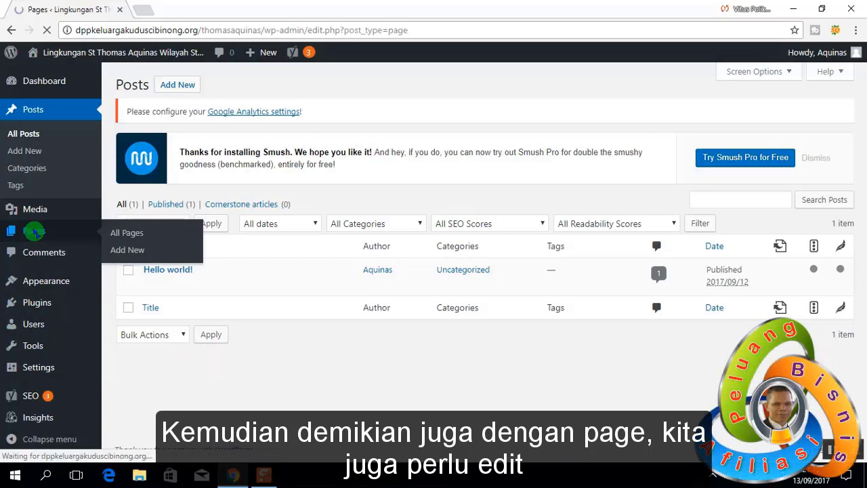
mouse_move(269, 277)
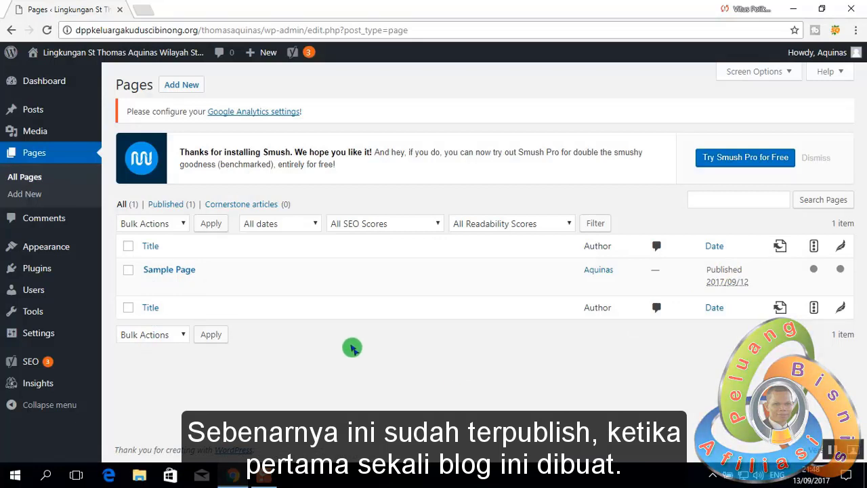
Step: Search the new plugins for "wp fastest cache", and install and activate WP Fastest Cache
mouse_move(38, 276)
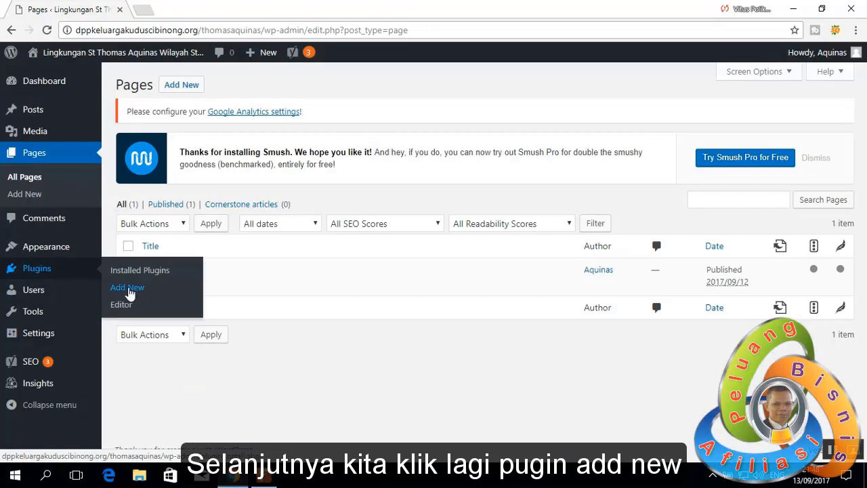
left_click(128, 290)
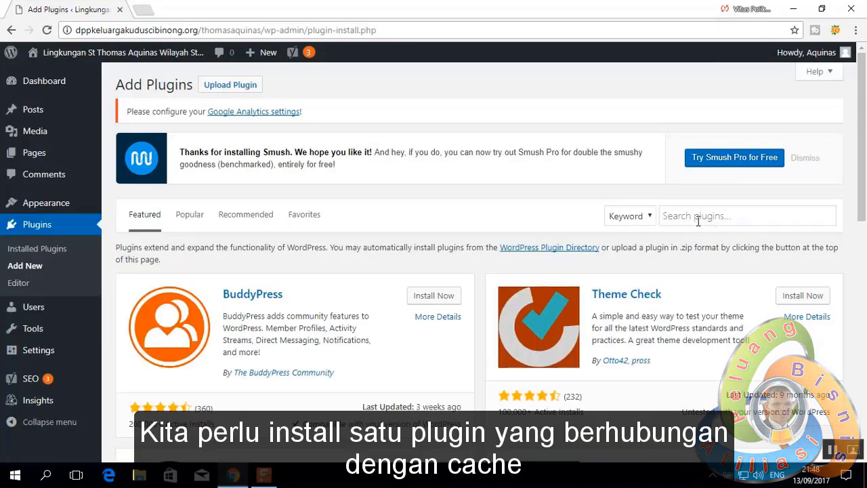
left_click(696, 218)
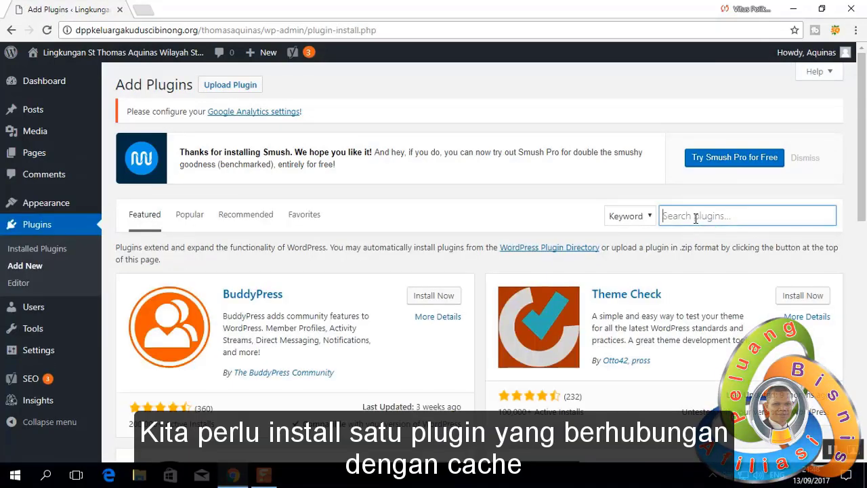
type("wp fastest cache")
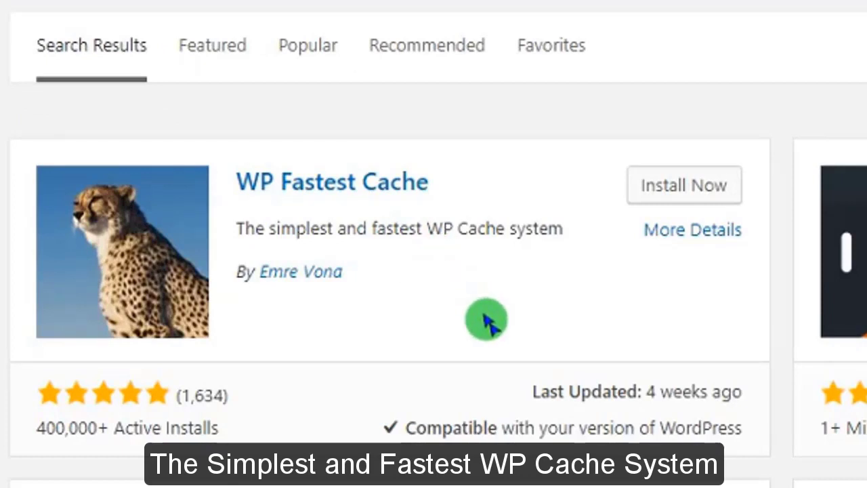
left_click(674, 195)
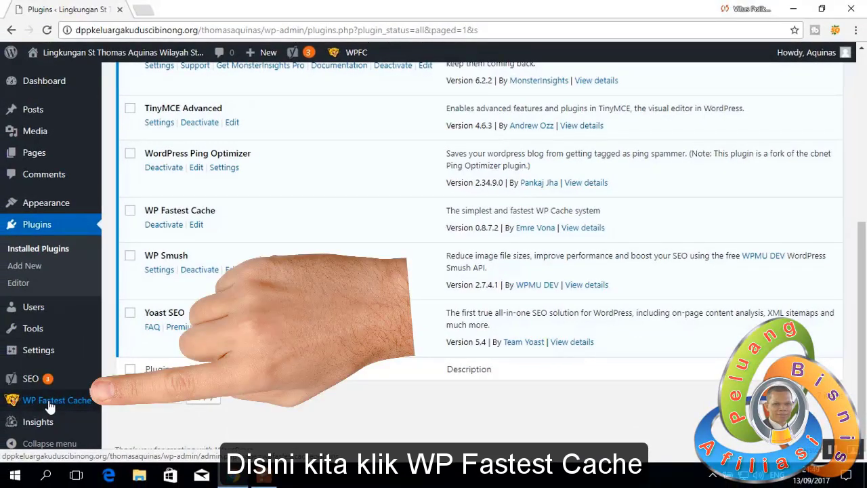
Step: In the WP Fastest Cache options, enable the cache system and preloading for Homepage, Posts and Pages
left_click(50, 405)
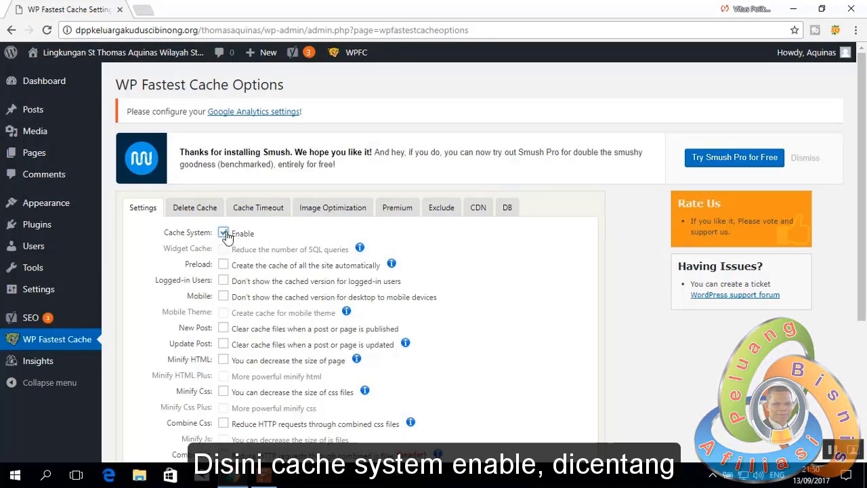
left_click(224, 266)
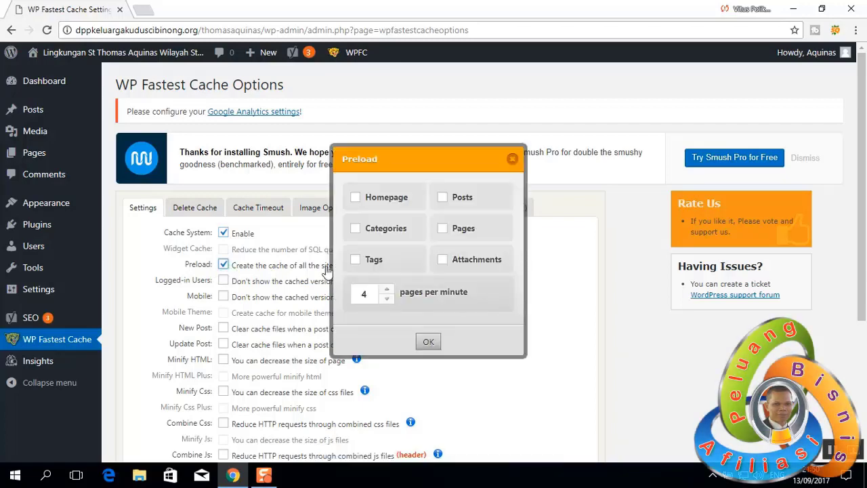
left_click(356, 197)
left_click(469, 206)
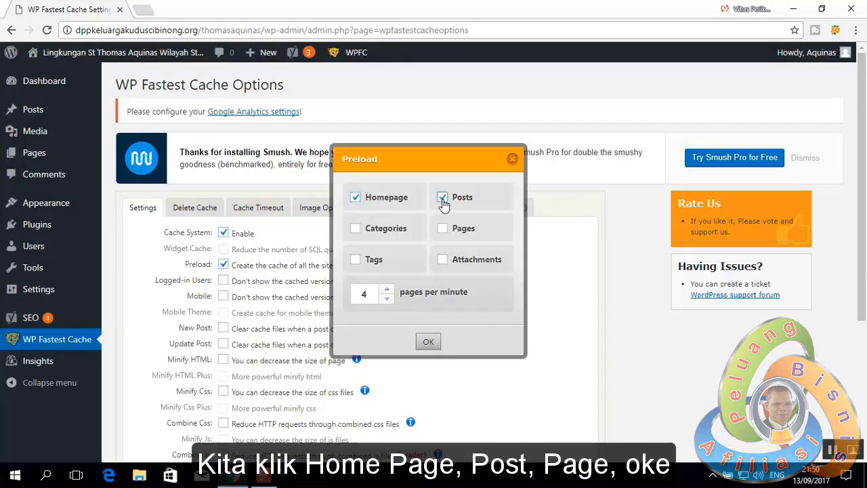
left_click(442, 241)
left_click(428, 341)
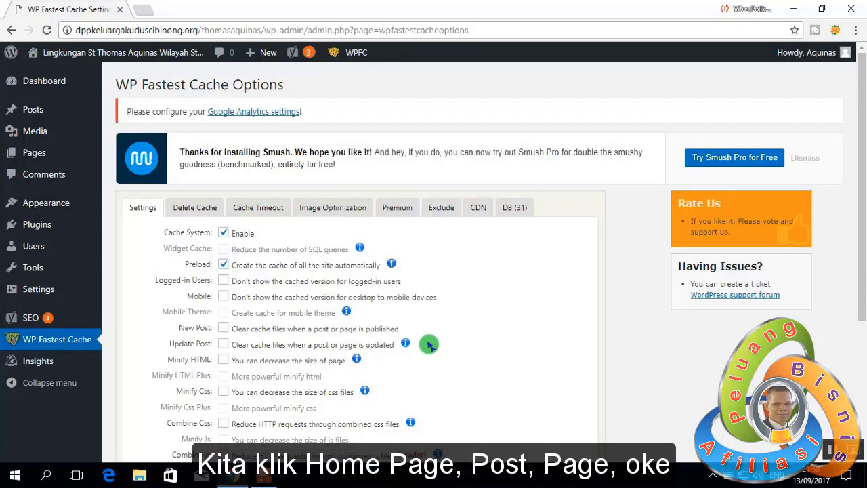
Step: Leave the Logged-in Users option off, and enable New Post and Update Post cache clearing, with Update Post clearing the post or page, categories, tags and homepage
left_click(224, 281)
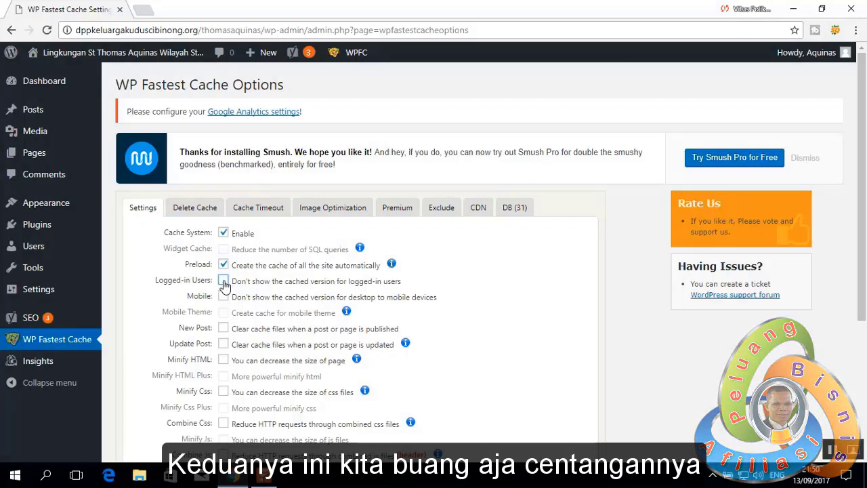
left_click(223, 331)
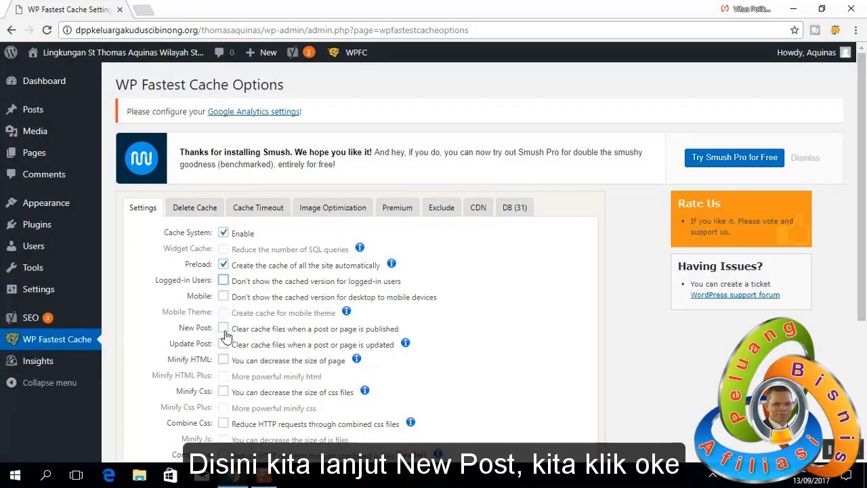
left_click(426, 334)
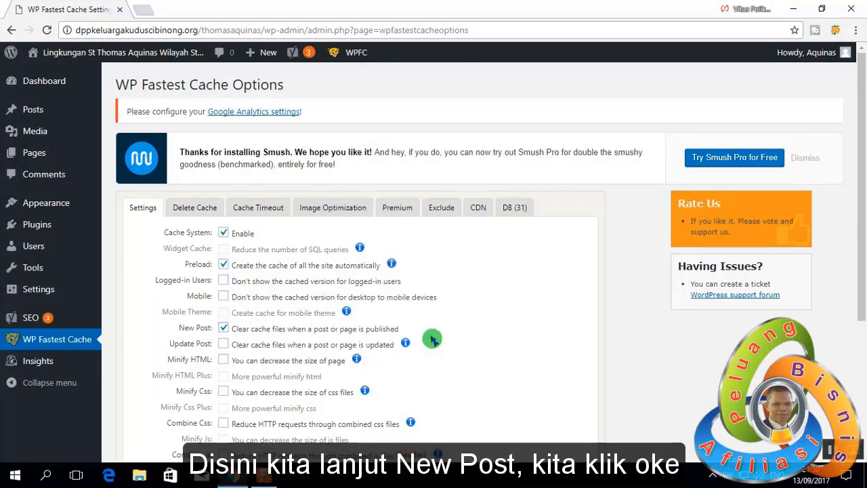
left_click(223, 344)
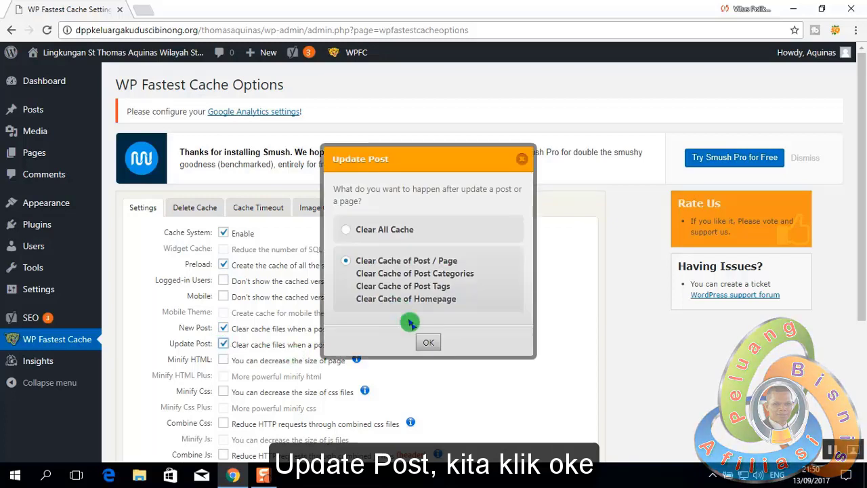
left_click(431, 343)
Step: Enable Minify HTML, Minify Css, Combine Css, Combine Js, Gzip and Browser Caching, and save the WP Fastest Cache options
left_click(224, 360)
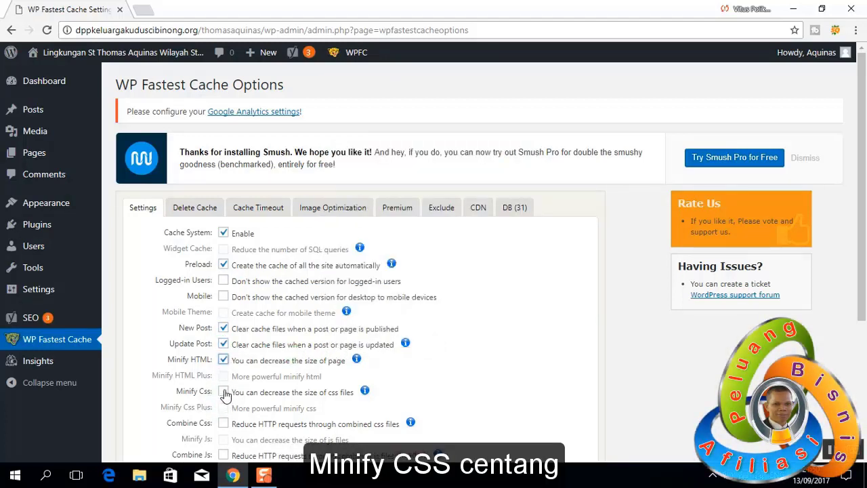
left_click(223, 391)
scroll(332, 393, "down", 2)
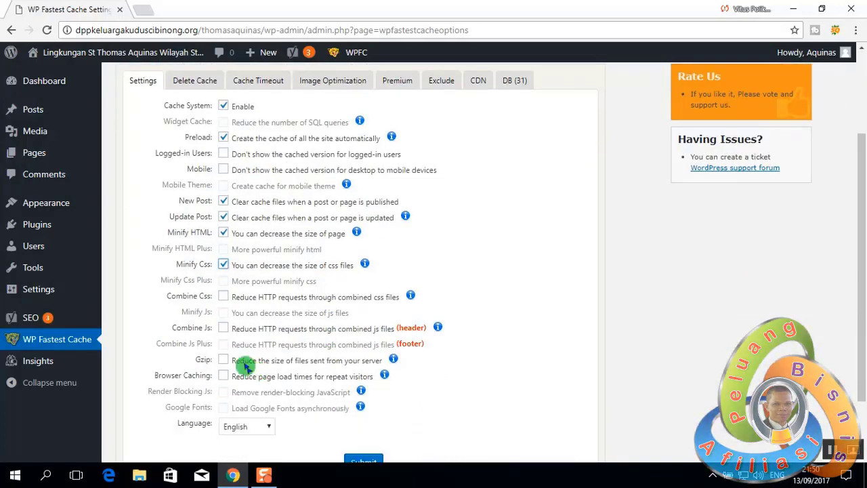
left_click(226, 302)
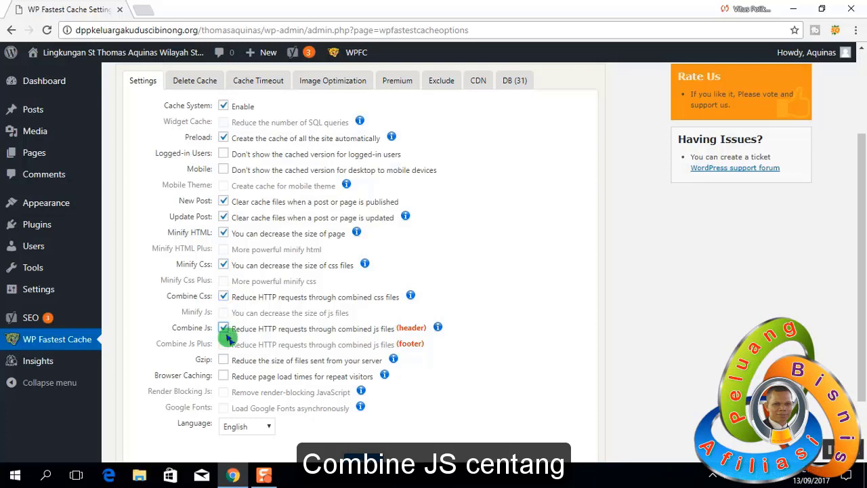
left_click(218, 360)
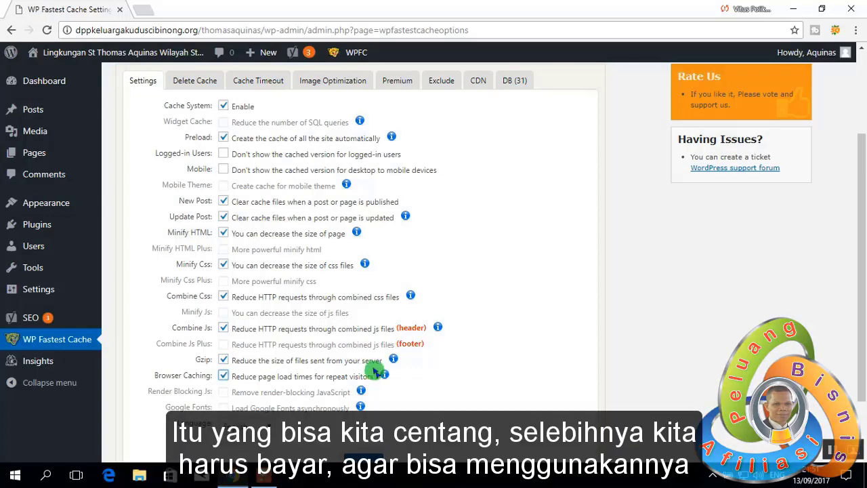
scroll(376, 369, "down", 1)
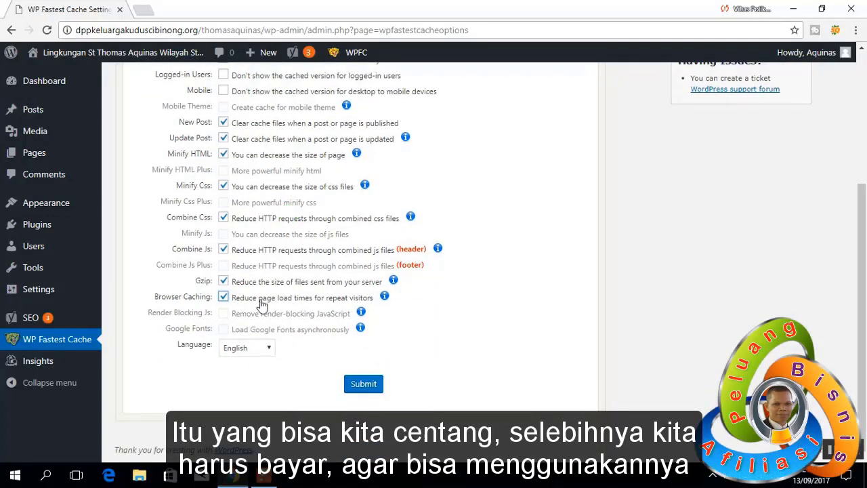
left_click(359, 383)
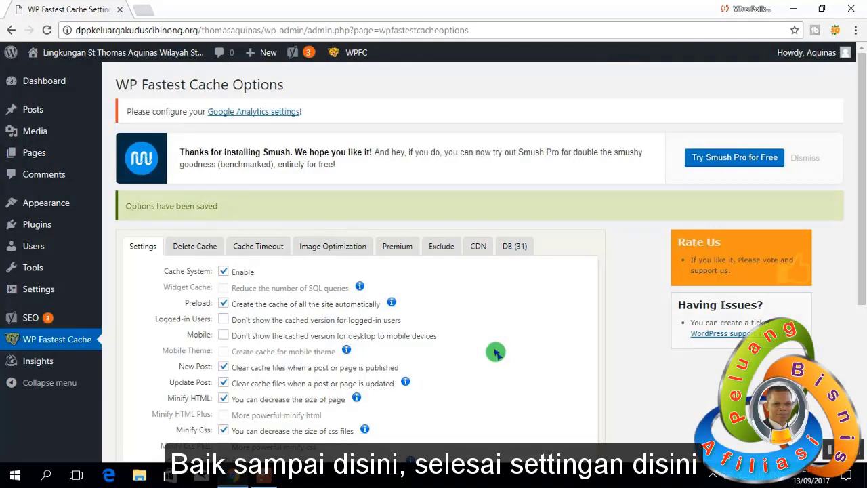
Step: Find the WP Sitemap Page plugin, note its [wp_sitemap_page] shortcode, and install and activate it
mouse_move(35, 241)
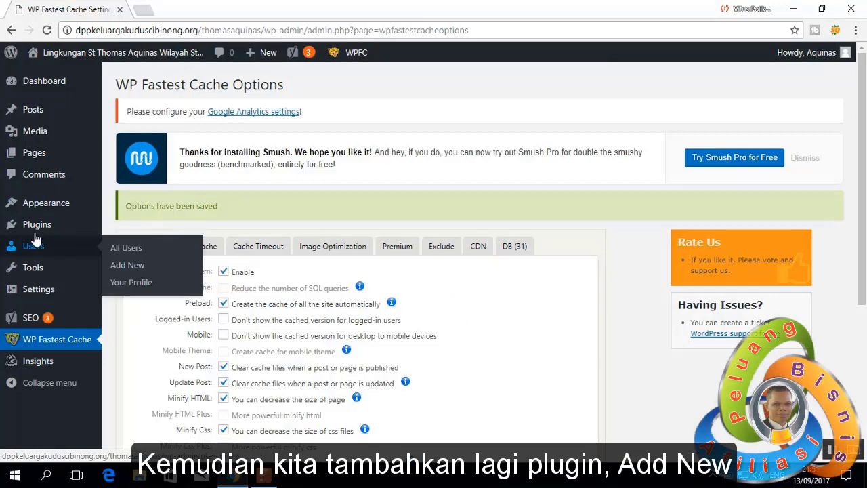
mouse_move(34, 224)
left_click(134, 244)
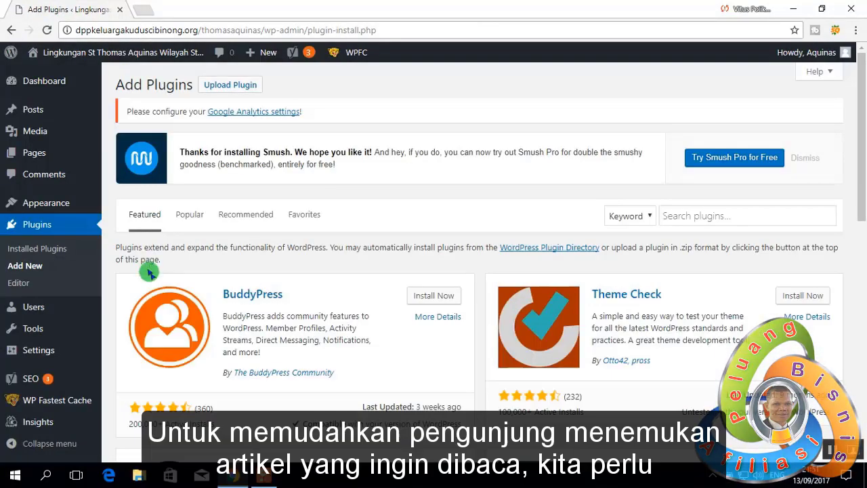
left_click(703, 222)
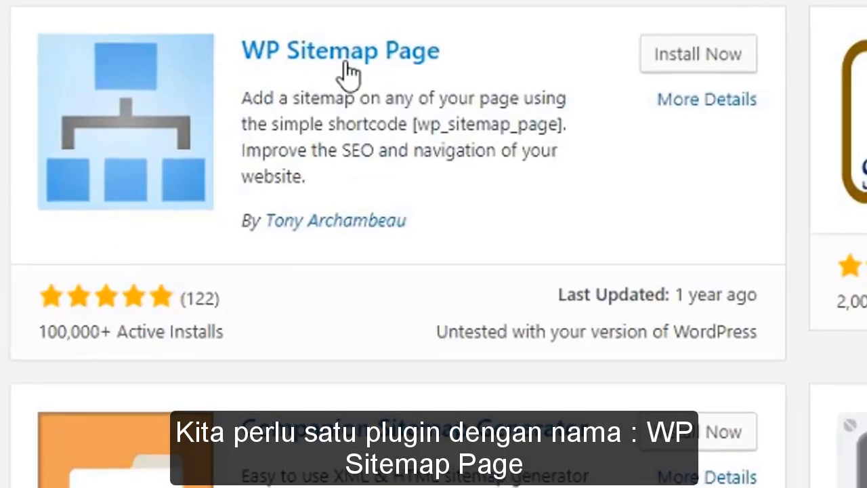
left_click(493, 52)
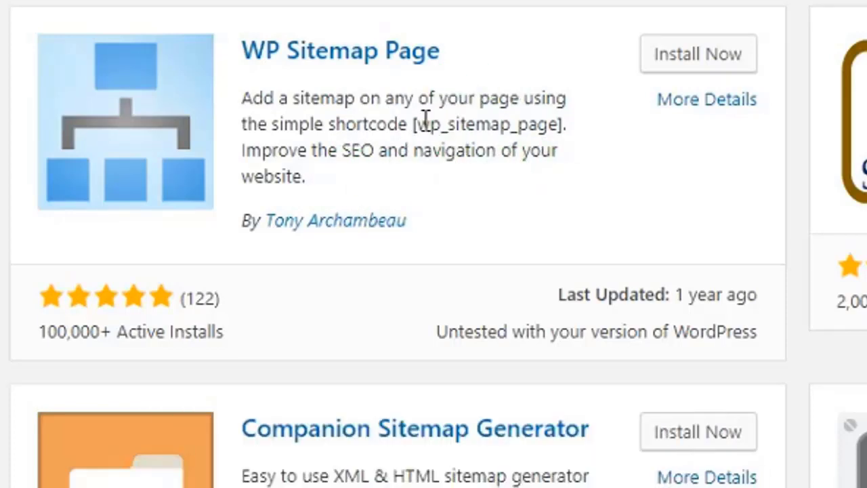
left_click_drag(415, 123, 569, 122)
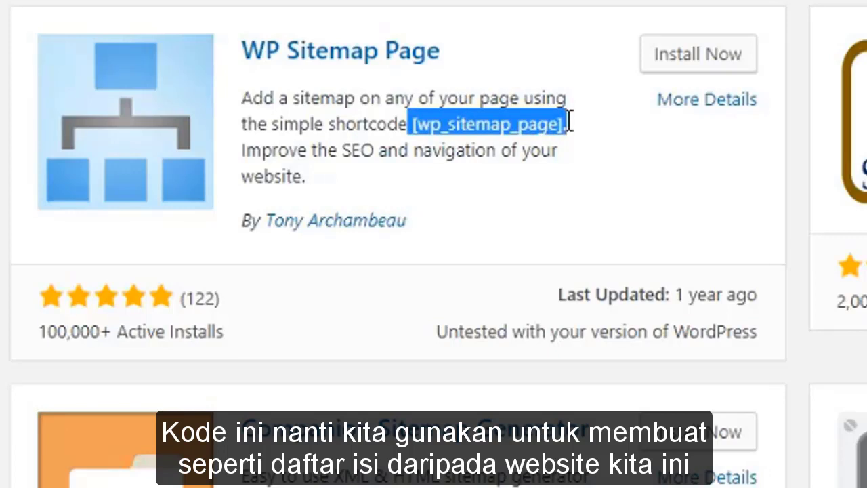
left_click(698, 55)
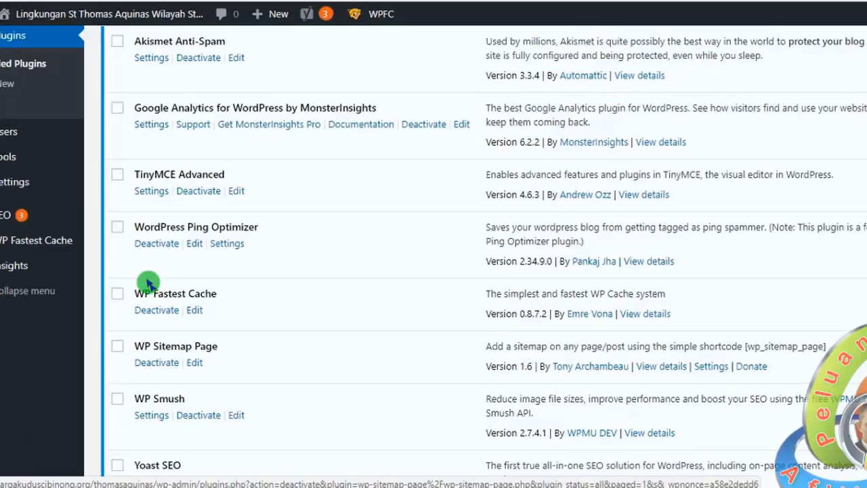
Step: Open the WP Sitemap Page settings and copy the traditional sitemap shortcode [wp_sitemap_page]
scroll(142, 280, "down", 2)
mouse_move(38, 349)
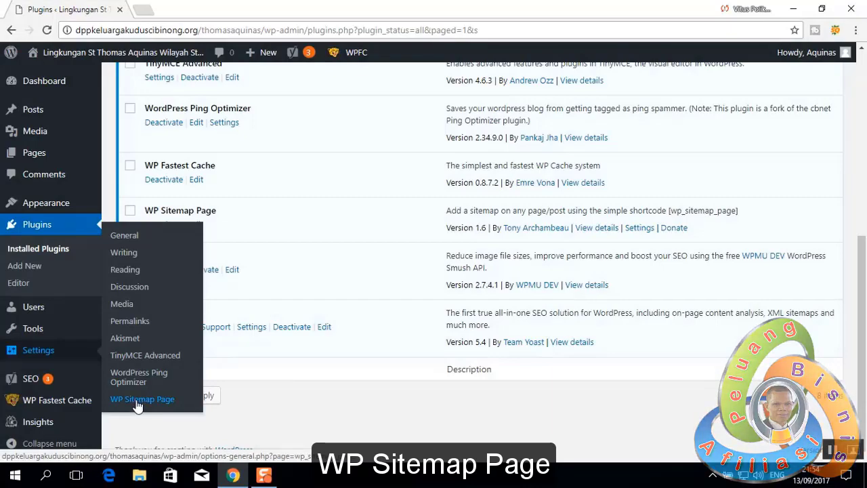
left_click(138, 402)
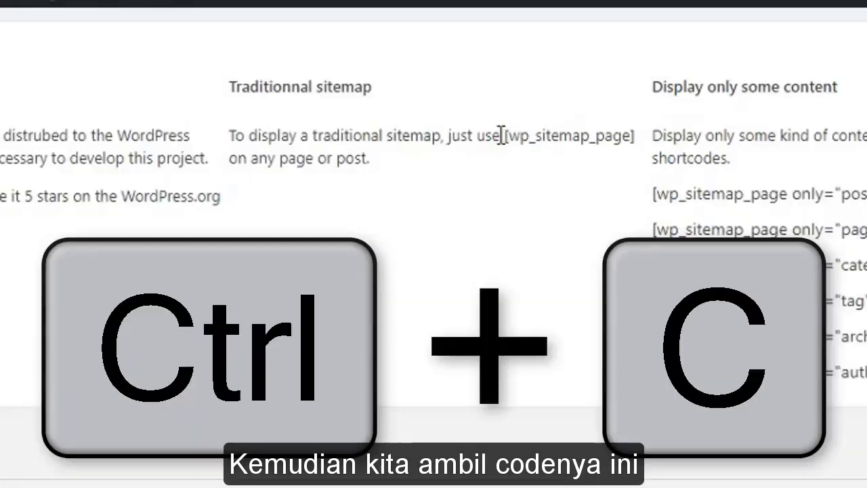
left_click_drag(503, 136, 635, 134)
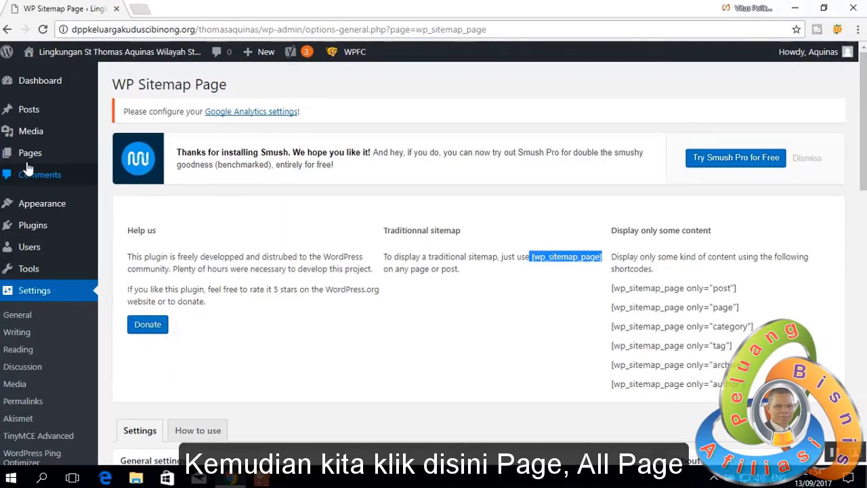
Step: Open Sample Page from the list of all pages for editing and change its title to "Sitemap"
mouse_move(34, 157)
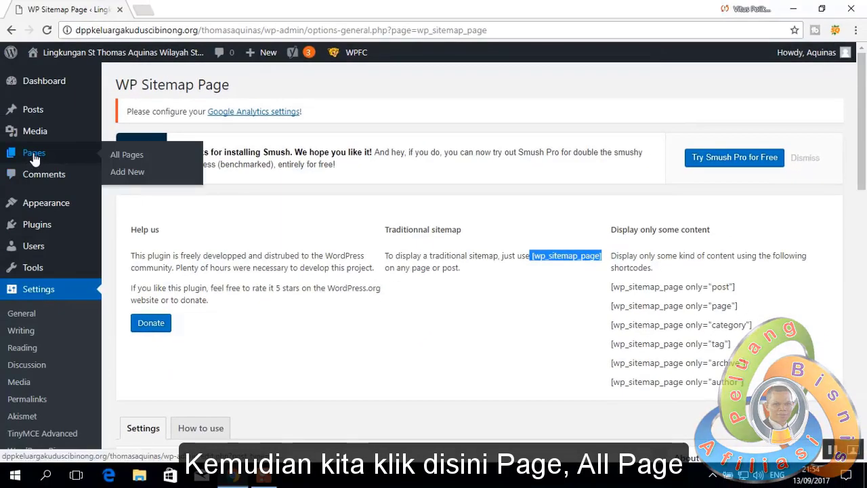
left_click(118, 156)
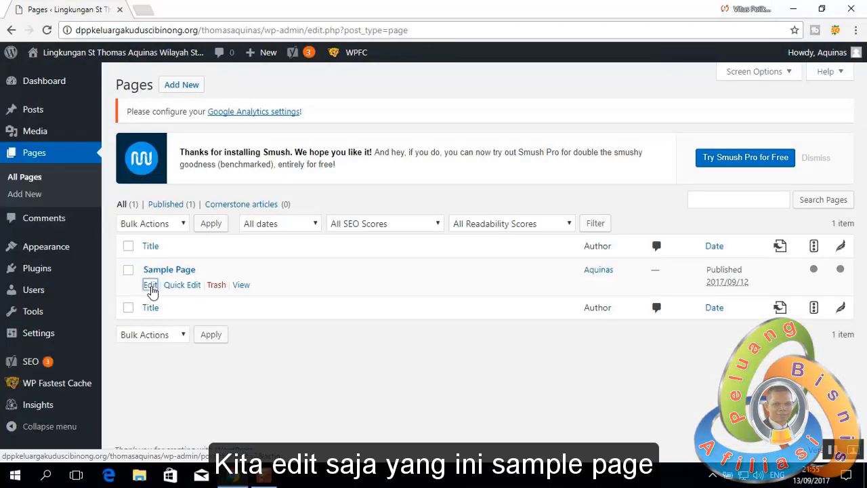
left_click(152, 287)
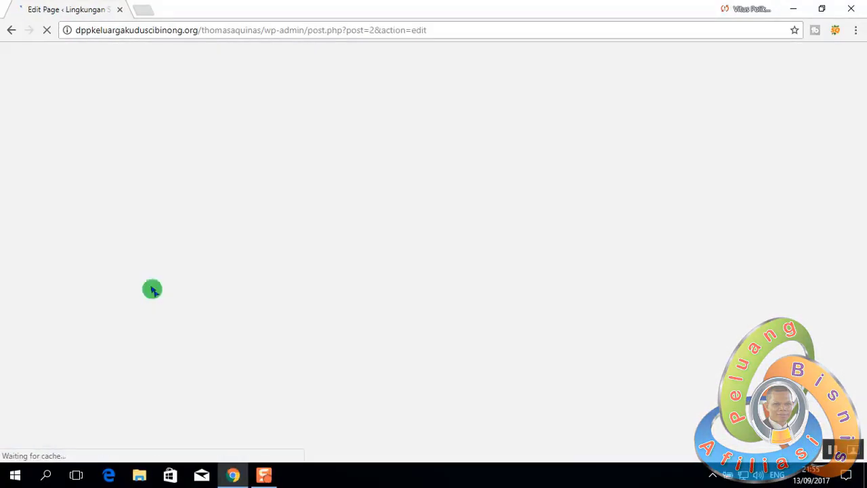
left_click_drag(201, 142, 121, 143)
type("Sitem")
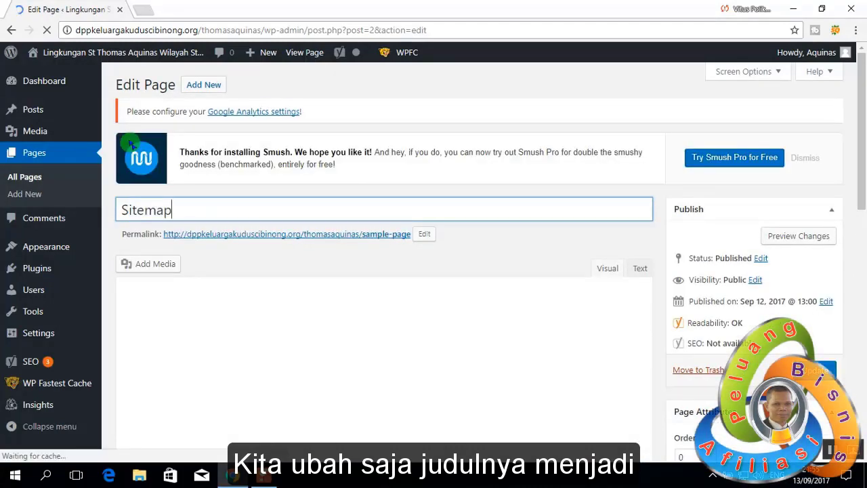
type("ap")
Step: Edit the page's Yoast SEO snippet, setting the SEO title to "Sitemap" and the slug to "sitemap"
scroll(303, 275, "down", 10)
left_click(271, 140)
left_click(293, 202)
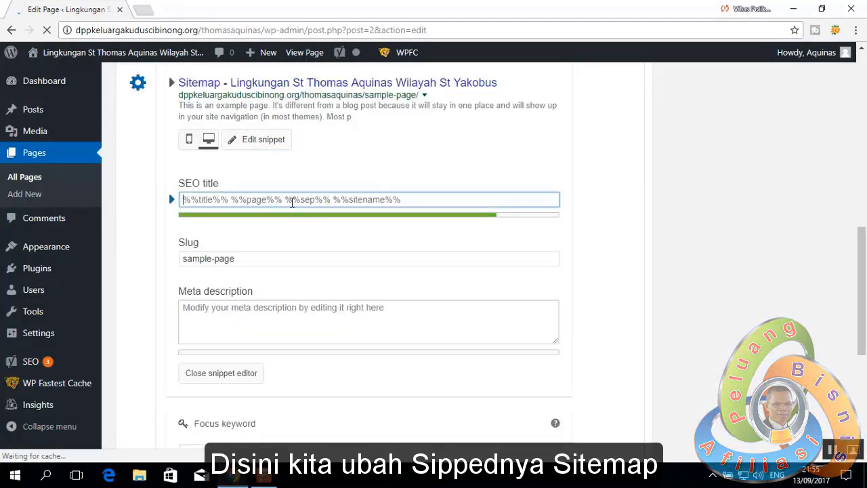
type("Sitemap")
left_click_drag(237, 259, 192, 269)
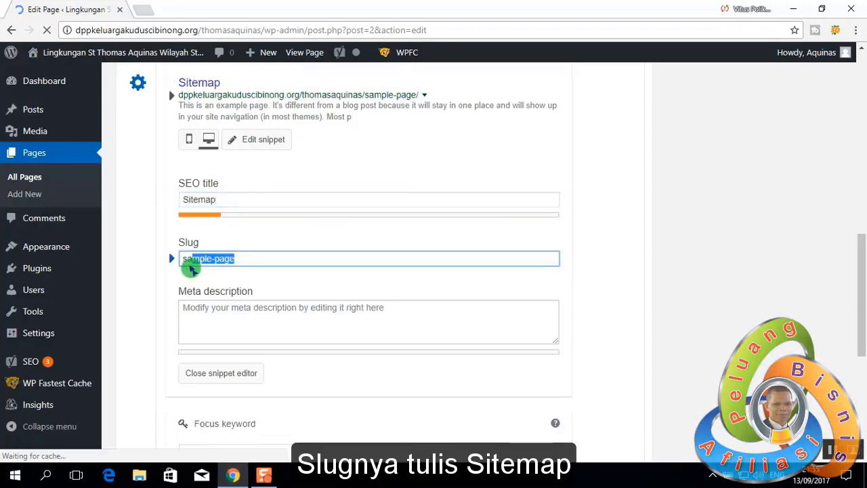
type("itemap")
Step: Set the meta description "Untuk mempermudah pengunjung dalam menemukan artikel yang ingin dibaca, maka disajikan satu halaman sitemap atas artikel di website ini" and focus keyword "Sitemap"
left_click(216, 310)
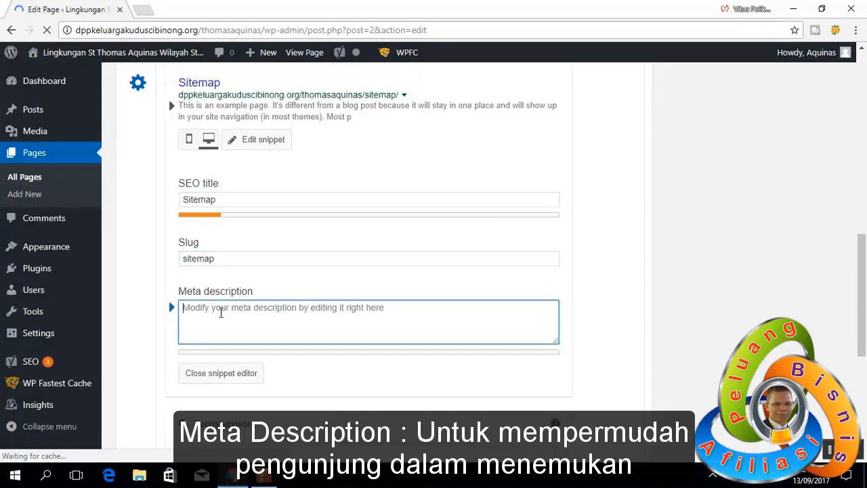
scroll(223, 318, "down", 1)
type("Untuk mempermudah pengunjung dalam menemukan artikel yang ingin dibaca, maka disajikan satu halaman sitemap atas artikel di website")
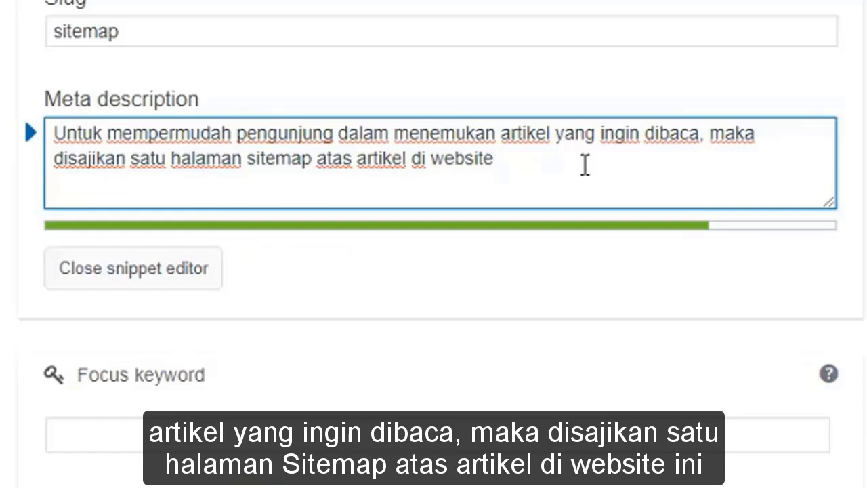
type("ini")
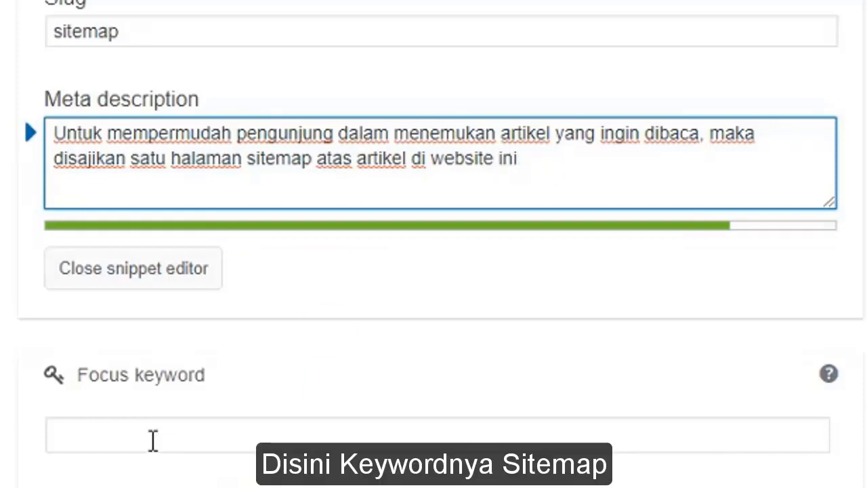
left_click(158, 424)
type("Sitemap")
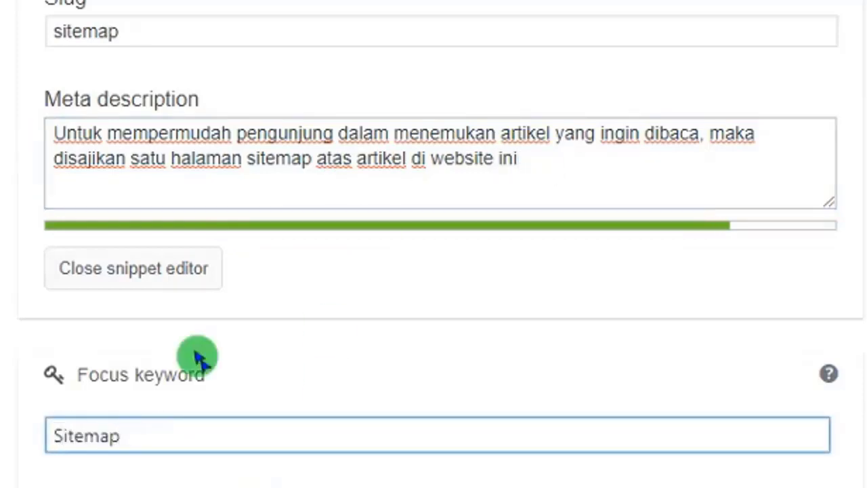
scroll(313, 325, "down", 4)
Step: Copy the meta description text and replace the page's entire sample body content with it
scroll(348, 258, "up", 6)
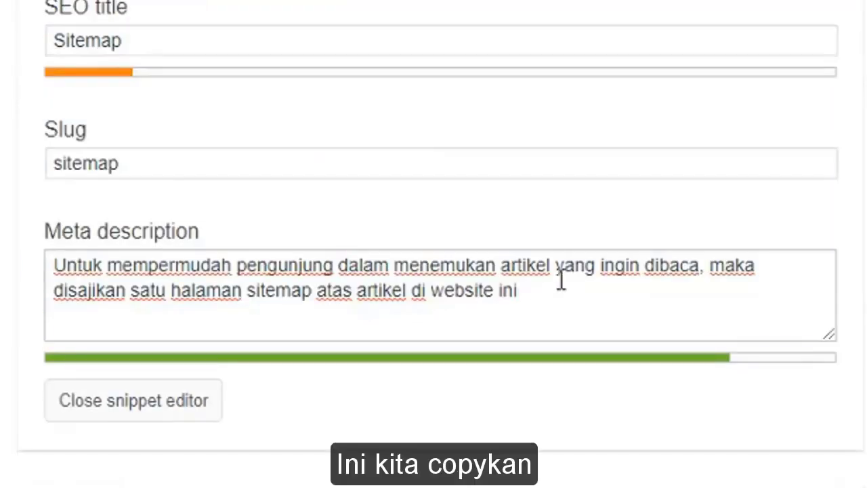
left_click_drag(561, 279, 34, 280)
key("ctrl+c")
scroll(576, 234, "up", 10)
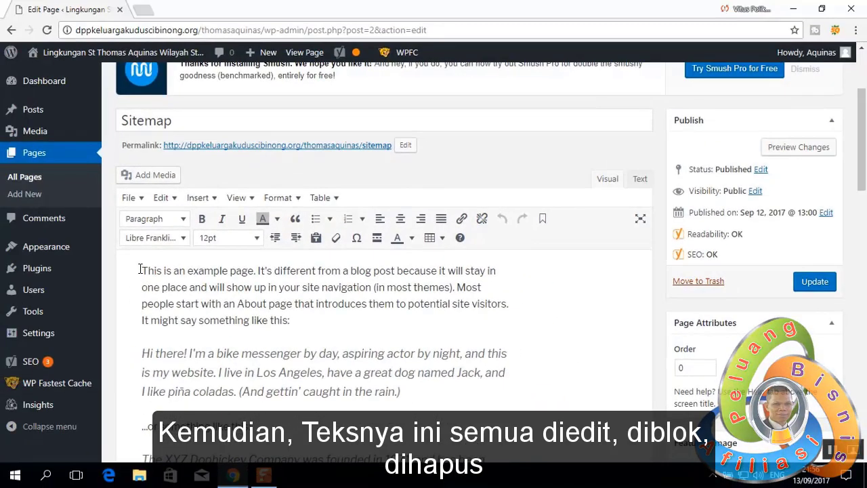
left_click_drag(140, 269, 464, 169)
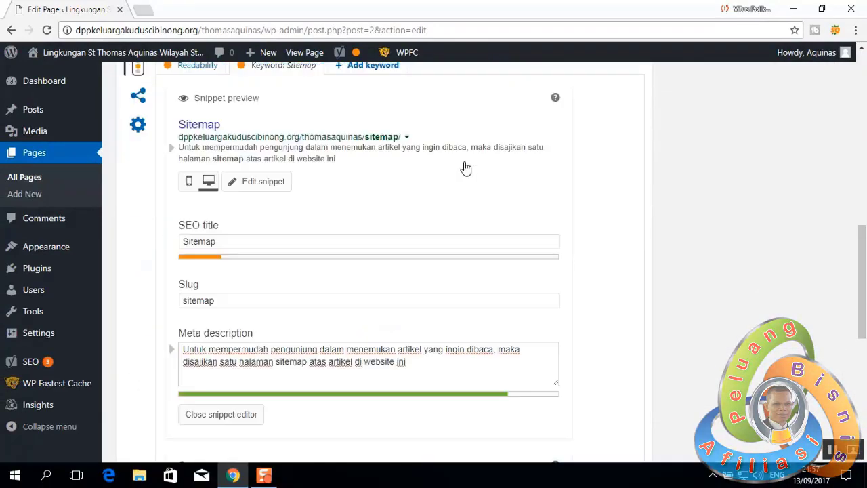
key("Delete")
key("ctrl+v")
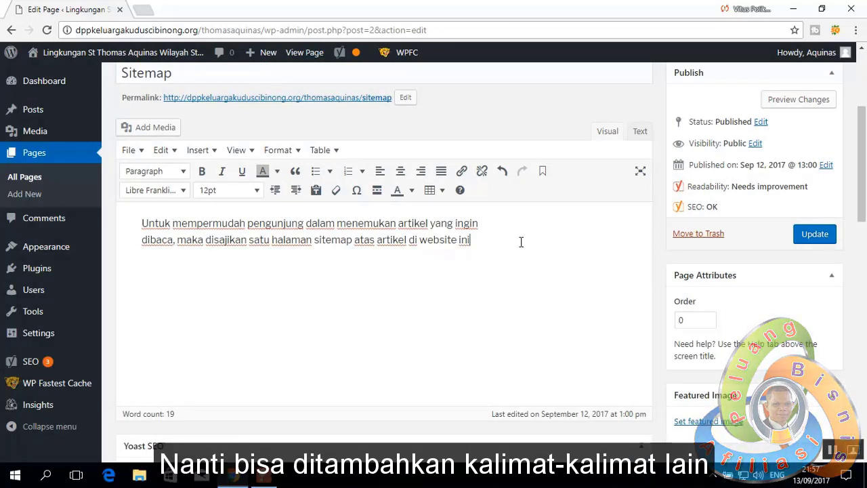
Step: Copy the [wp_sitemap_page] shortcode from the WP Sitemap Page settings into a new paragraph below the Sitemap page's text, and update the page
key("Return")
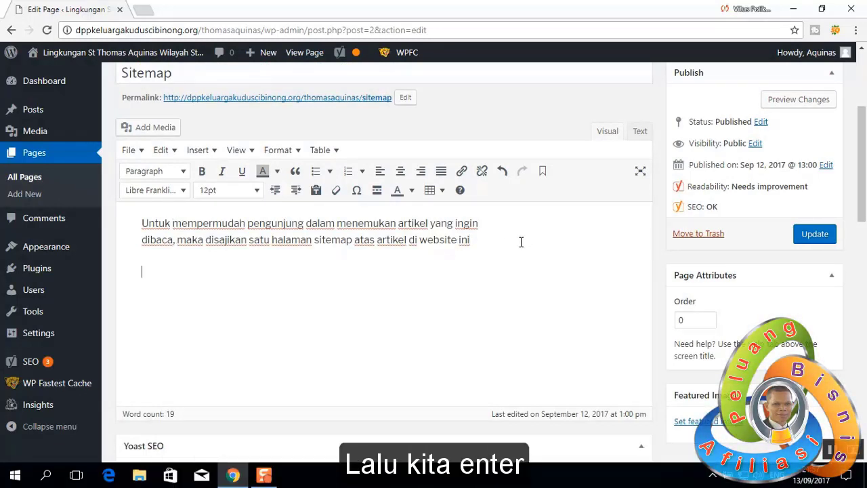
mouse_move(36, 87)
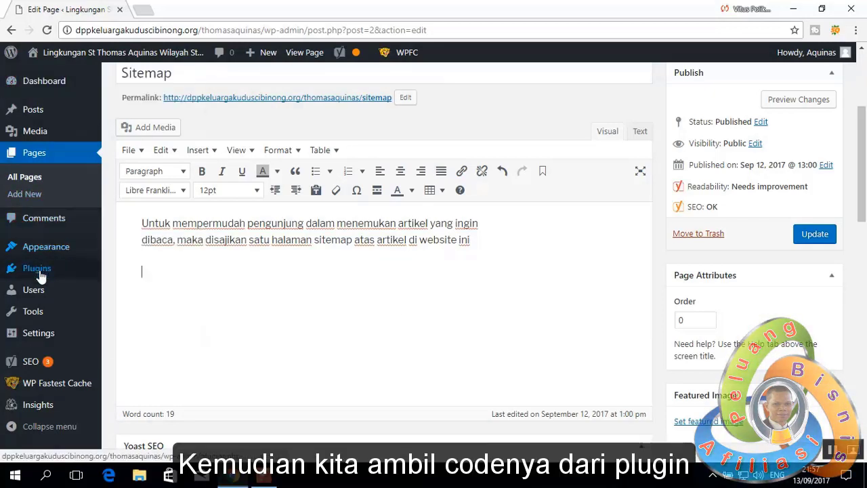
mouse_move(39, 274)
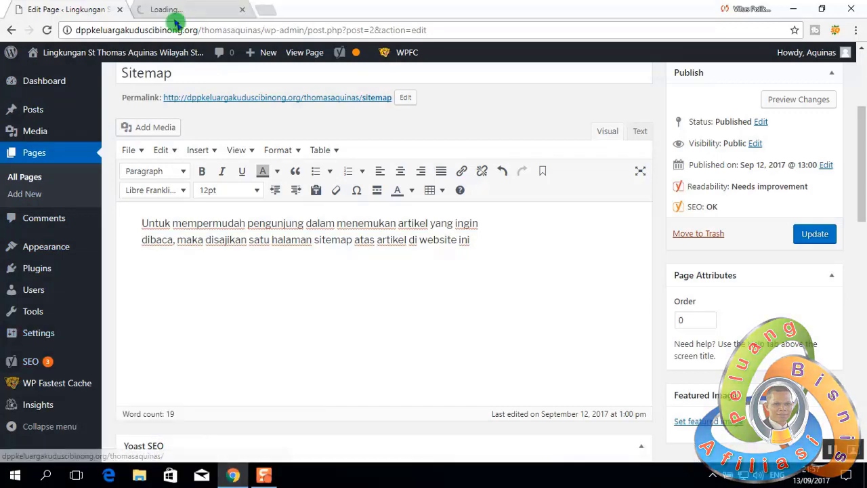
left_click(169, 12)
left_click_drag(532, 194, 602, 195)
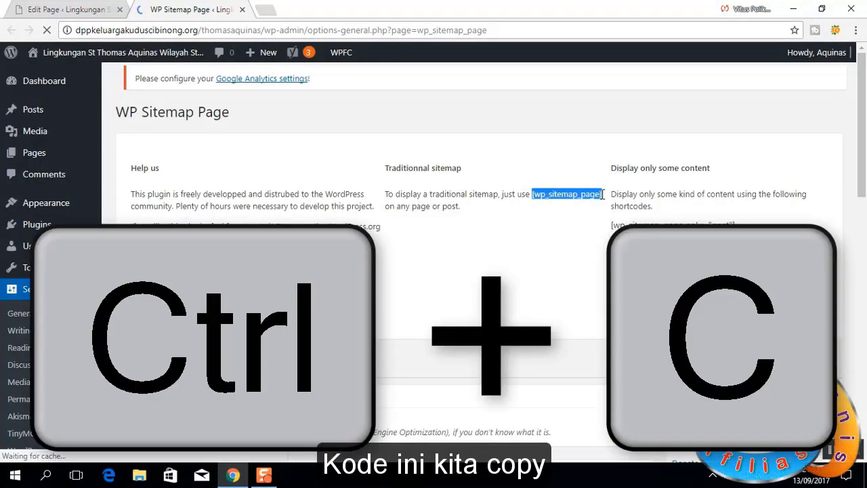
left_click(68, 10)
key("ctrl+v")
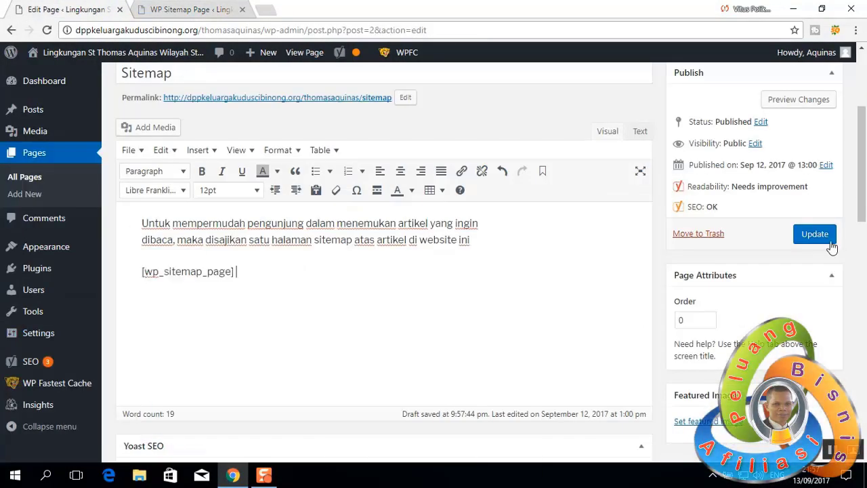
left_click(811, 234)
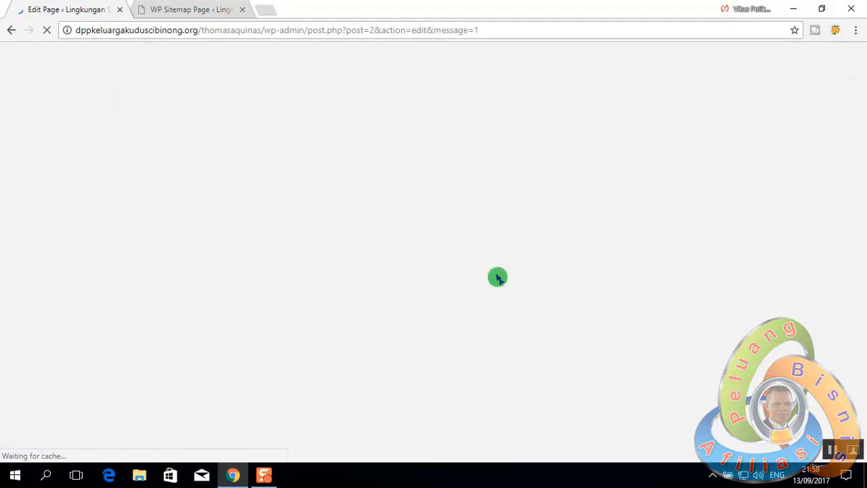
Step: Visit the site's front page and check whether a Sitemap link is shown
left_click(192, 10)
mouse_move(81, 54)
left_click(54, 77)
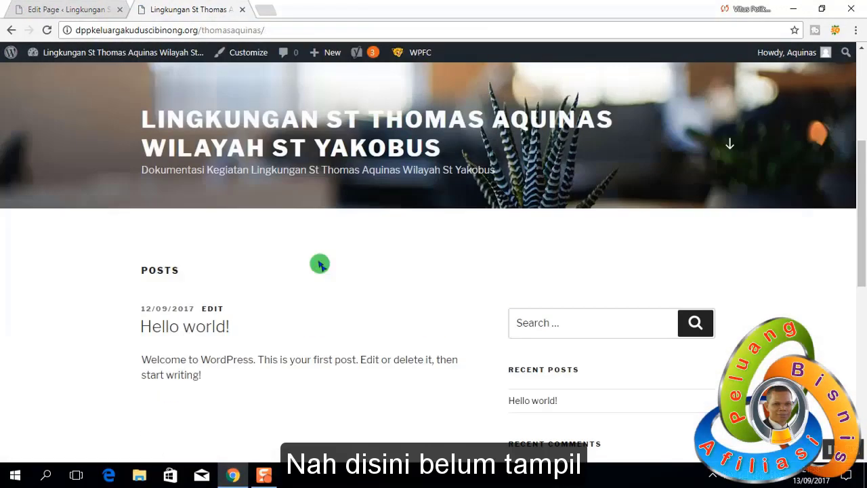
scroll(322, 264, "up", 2)
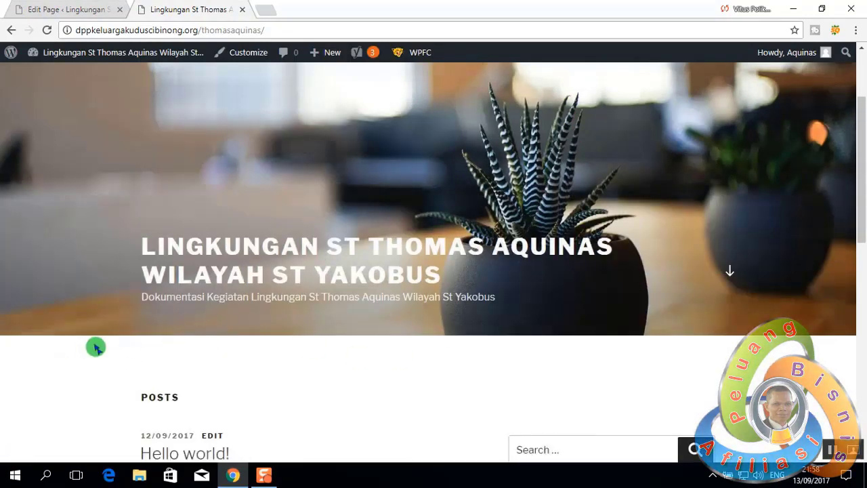
Step: Go back to the site administration and create a new navigation menu named "Menu 1"
left_click(69, 9)
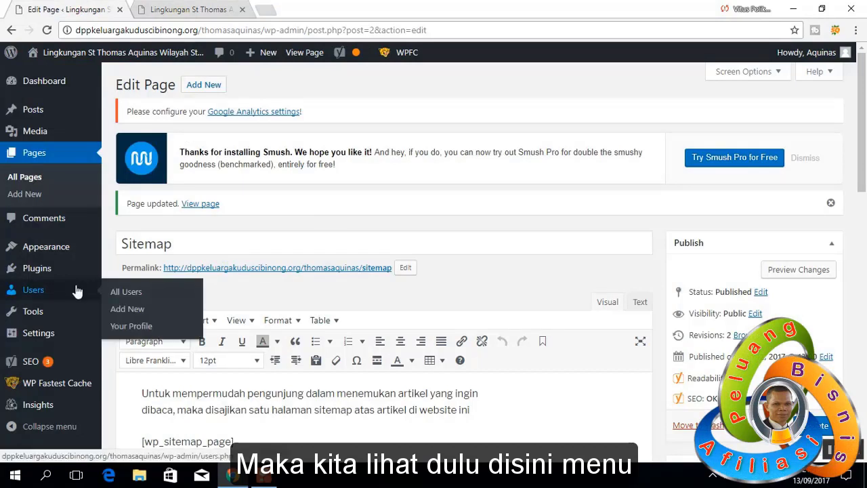
mouse_move(65, 251)
left_click(116, 302)
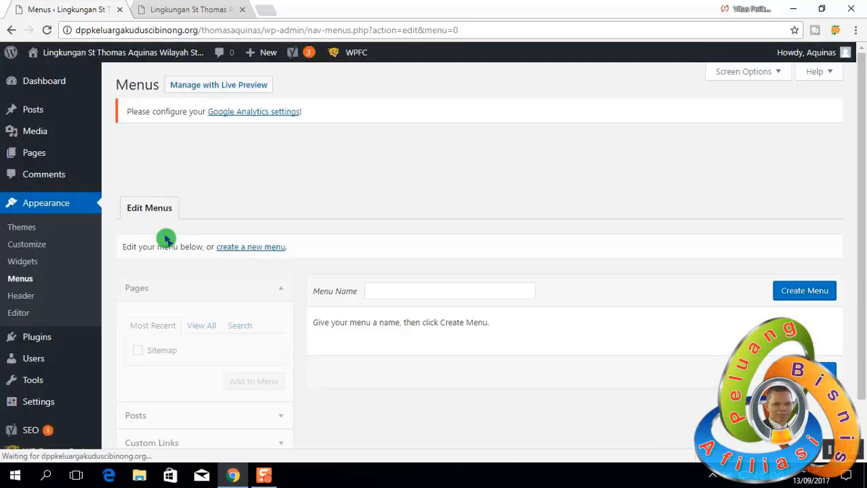
scroll(406, 230, "down", 1)
left_click(412, 226)
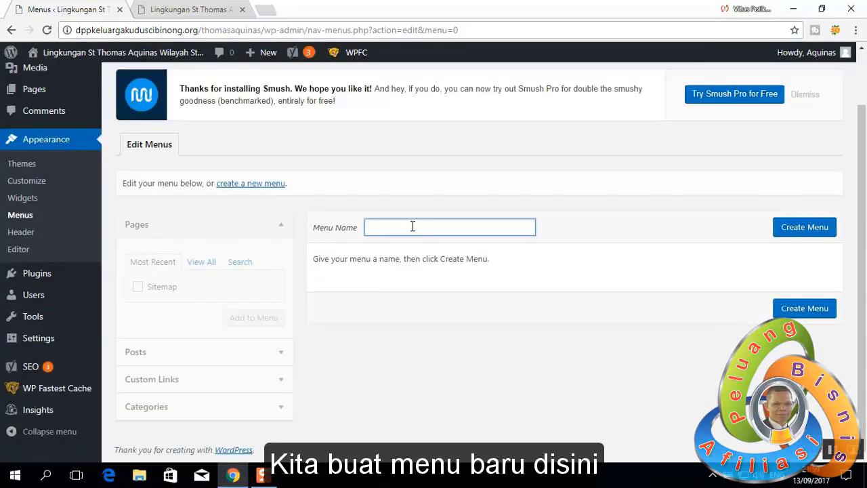
type("Me")
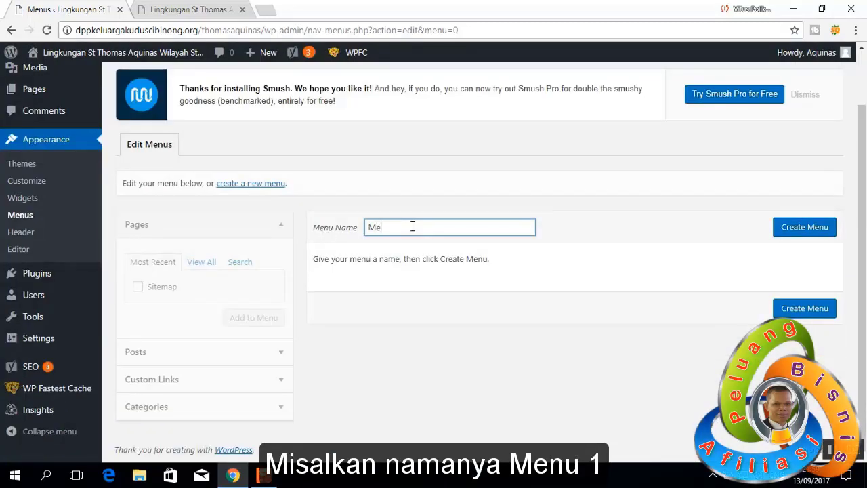
type("nu 1")
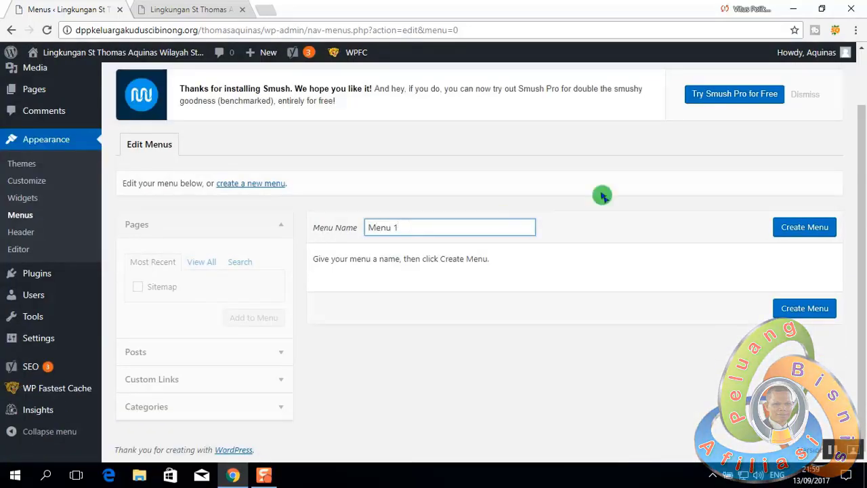
left_click(816, 229)
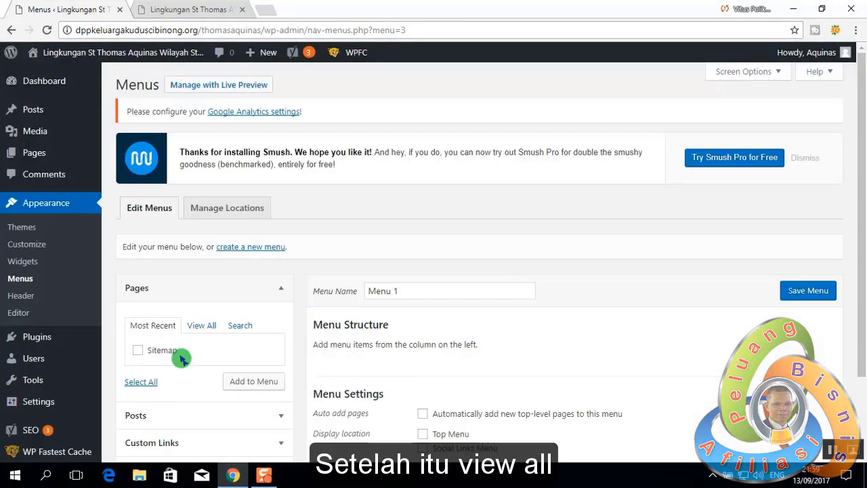
Step: Add the Home and Sitemap pages from the full page list to Menu 1 and save the menu
left_click(198, 330)
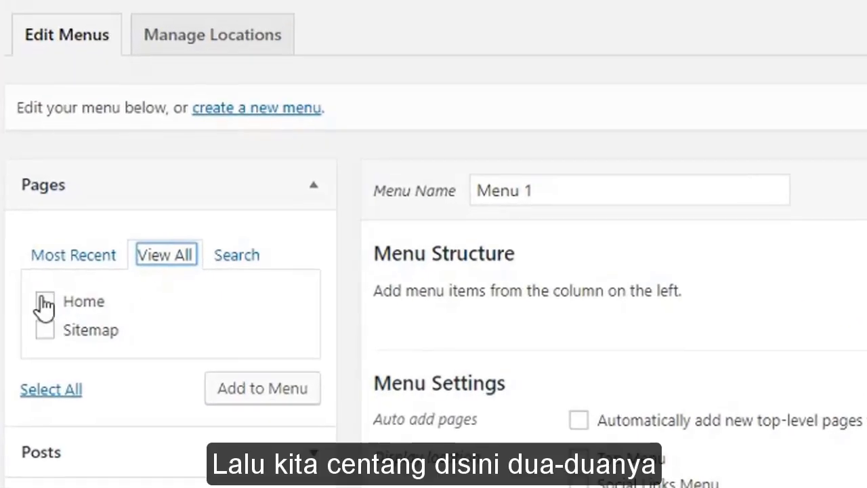
left_click(107, 335)
left_click(109, 355)
left_click(271, 398)
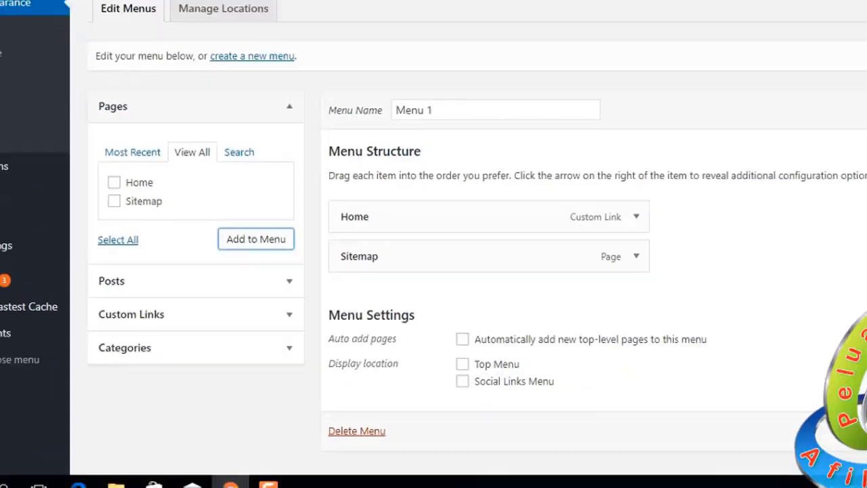
left_click(808, 163)
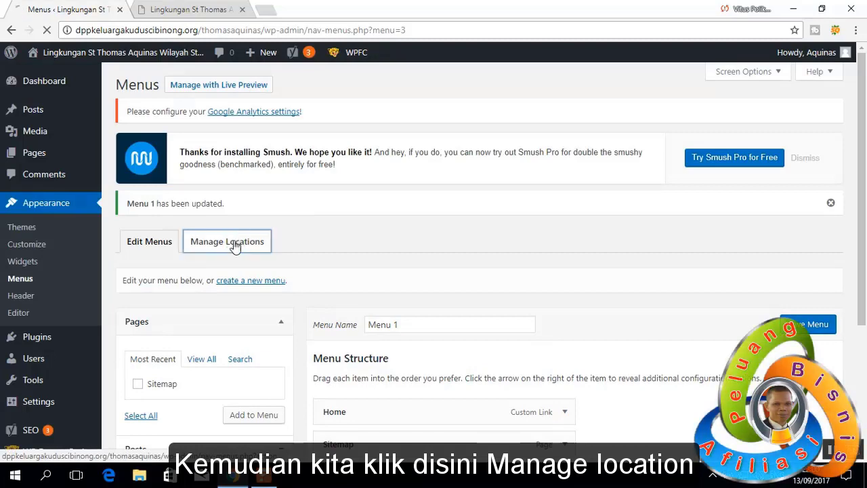
Step: Assign Menu 1 to the theme's Top Menu location and save the changes
left_click(234, 244)
left_click(359, 220)
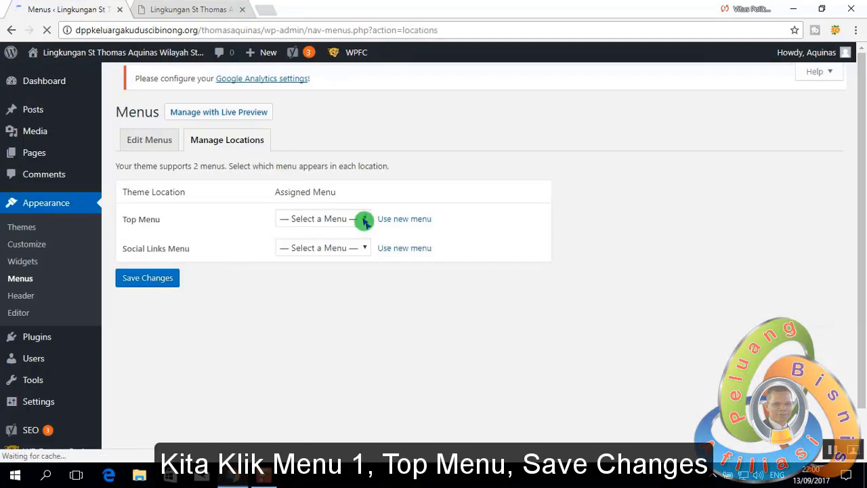
left_click(309, 325)
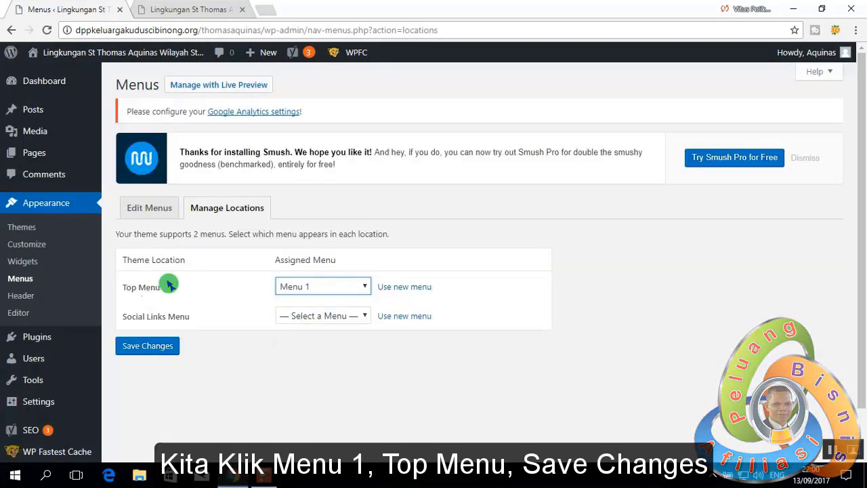
left_click(161, 346)
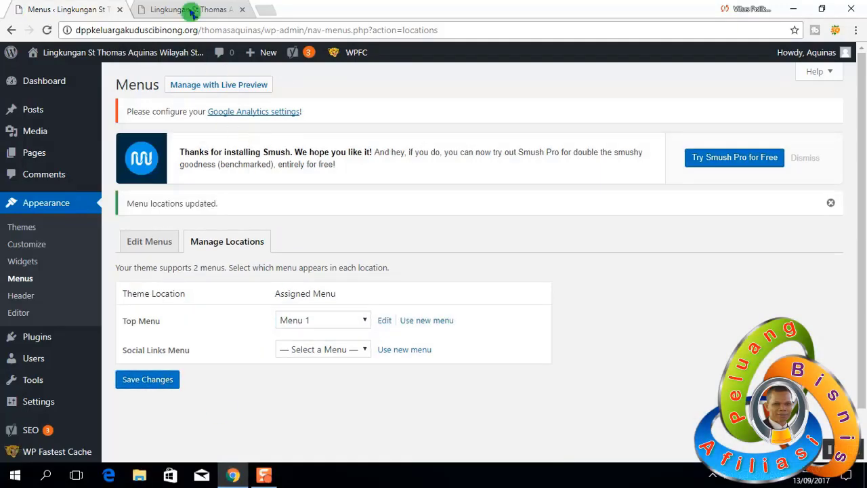
Step: Reload the site's front page, check its top menu, and open the Sitemap page to review its listed pages and posts
left_click(192, 10)
left_click(47, 30)
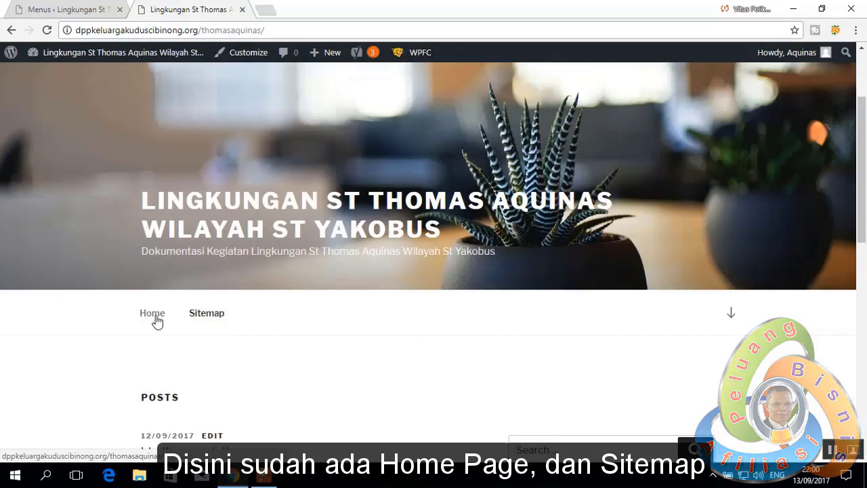
scroll(251, 332, "down", 2)
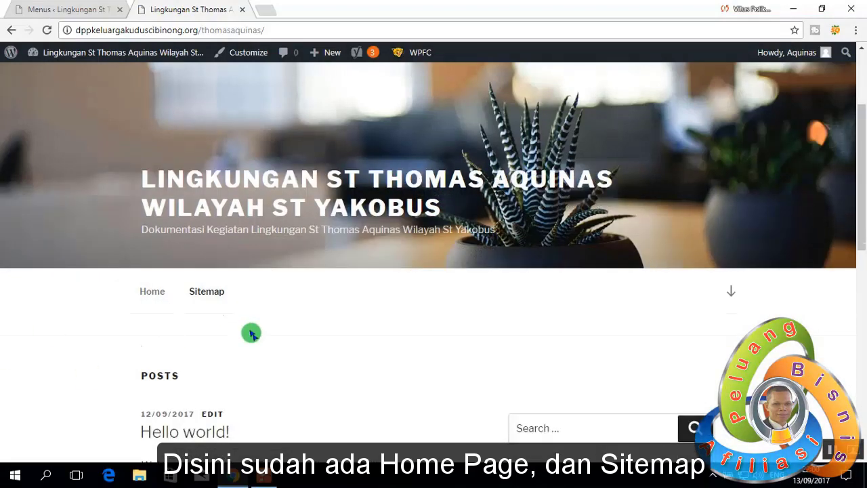
left_click(212, 190)
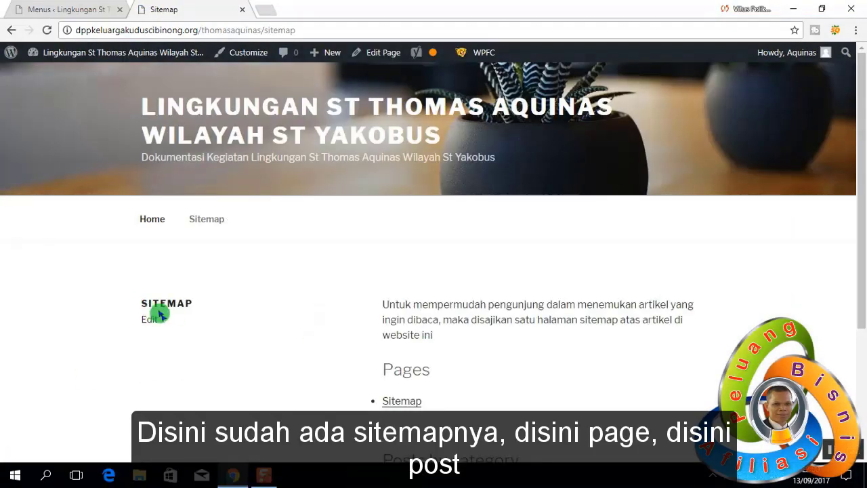
scroll(533, 338, "down", 2)
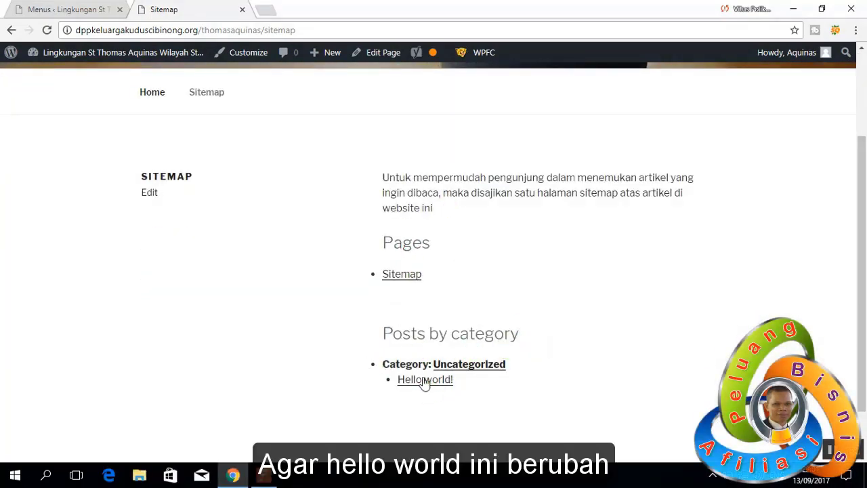
scroll(269, 185, "up", 2)
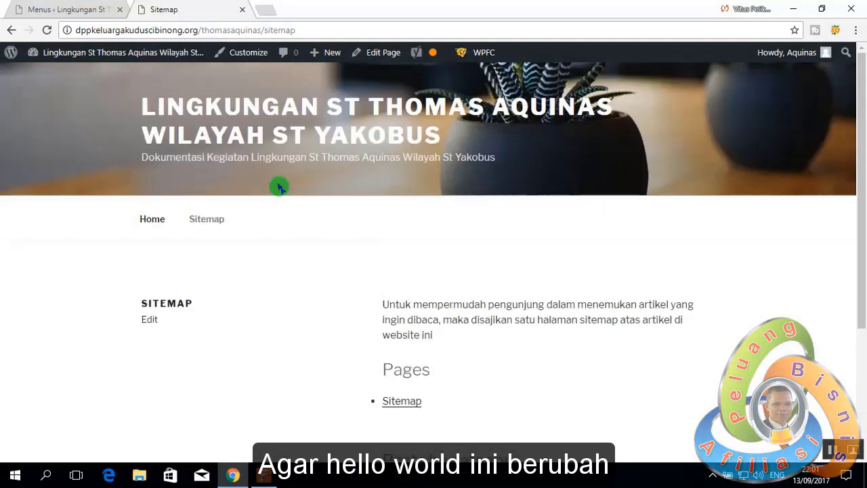
Step: Go back to the administration, edit the "Hello world!" post, and set its SEO title to "Lingkungan St Thomas Aquinas Wilayah St Yakobus"
left_click(64, 11)
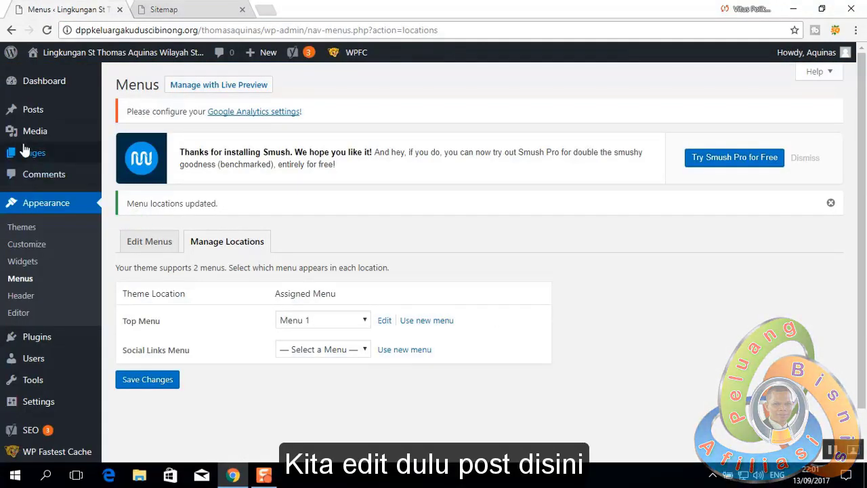
mouse_move(30, 114)
left_click(127, 113)
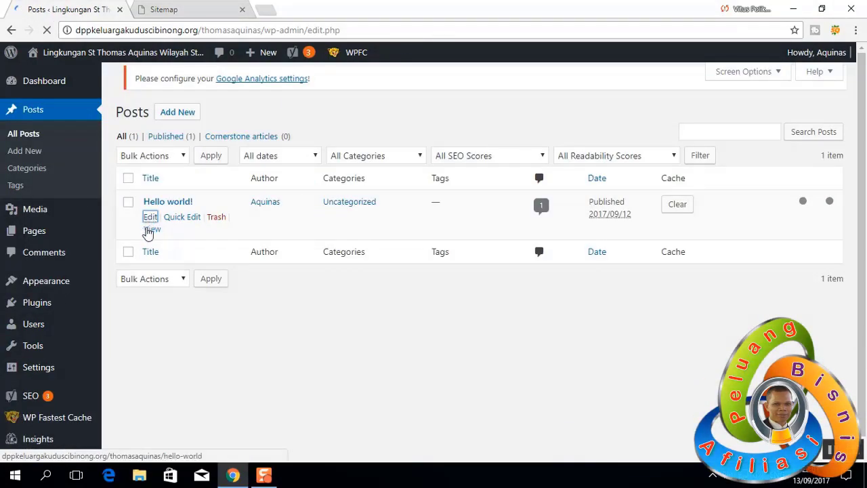
left_click(149, 218)
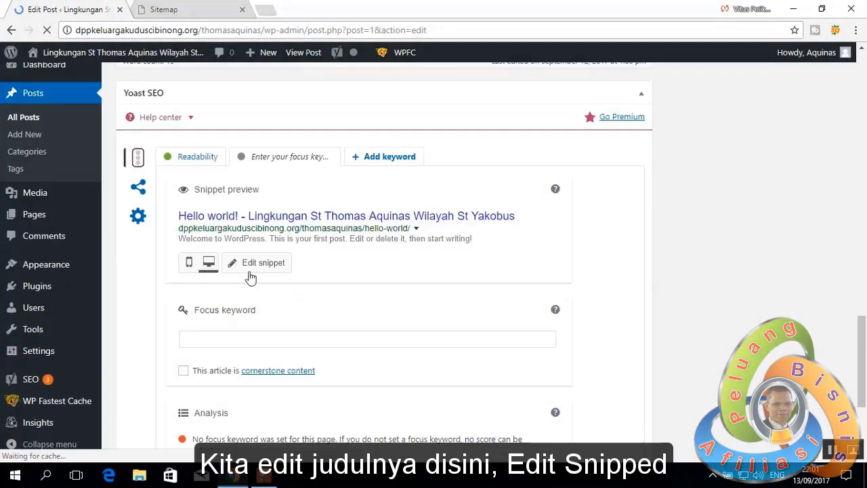
left_click(258, 265)
scroll(251, 194, "down", 2)
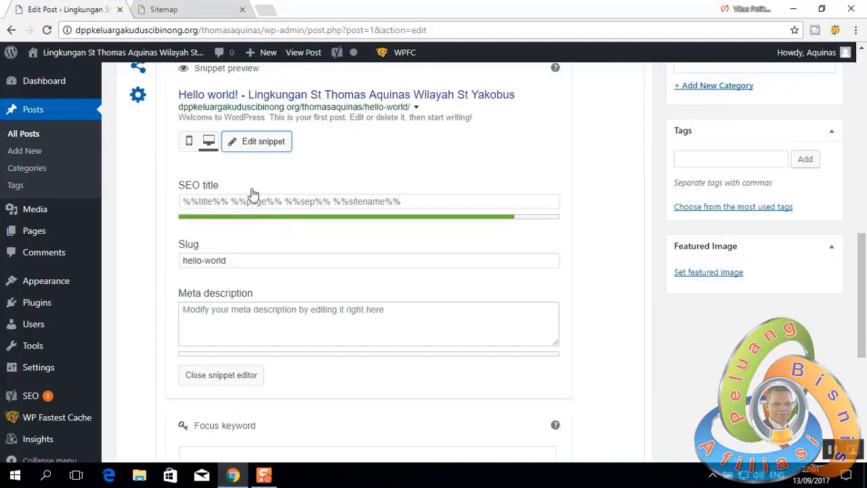
left_click(250, 199)
type("Lingkungan St Thomas Aquinas Wilayah St Yakobus")
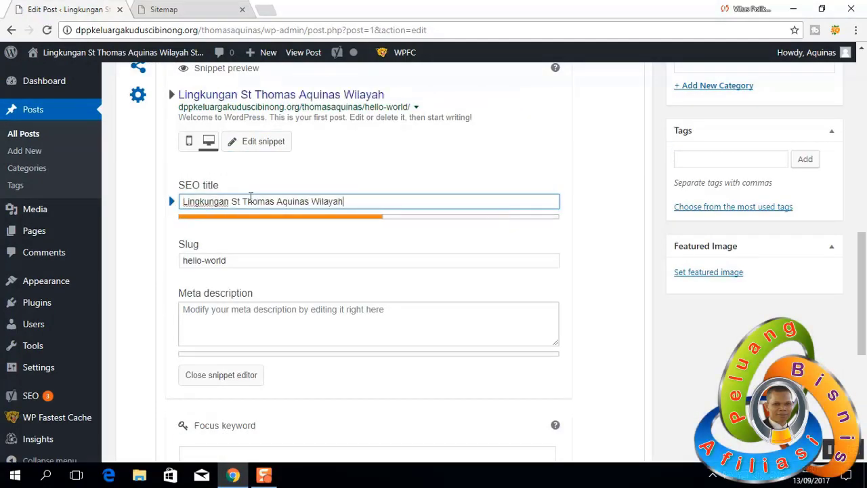
Step: Copy the SEO title and replace the post title "Hello world!" with it
key("ctrl+a")
key("ctrl+c")
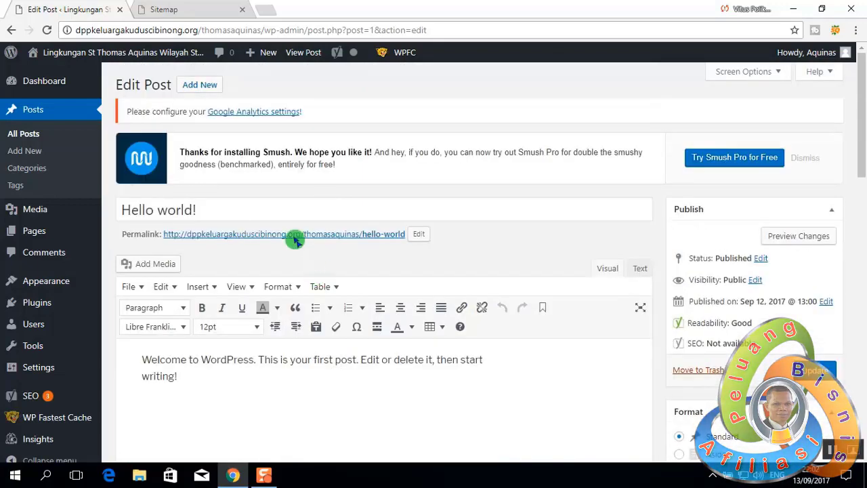
left_click(271, 213)
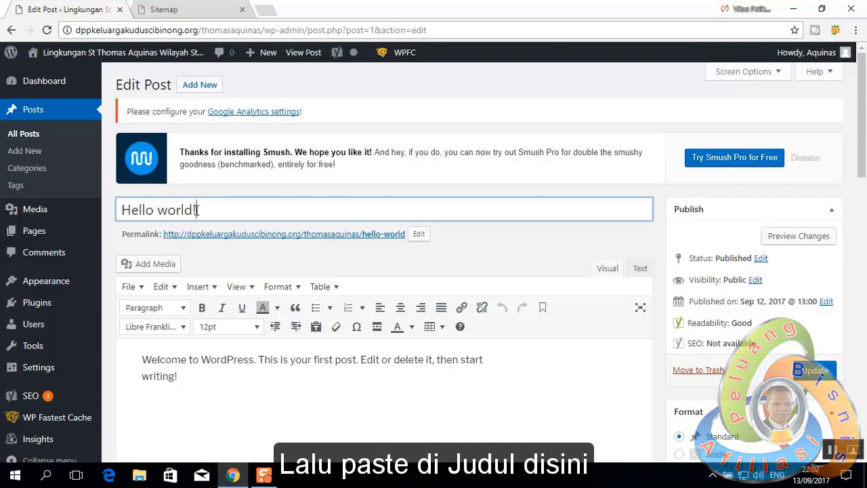
mouse_move(71, 215)
key("ctrl+v")
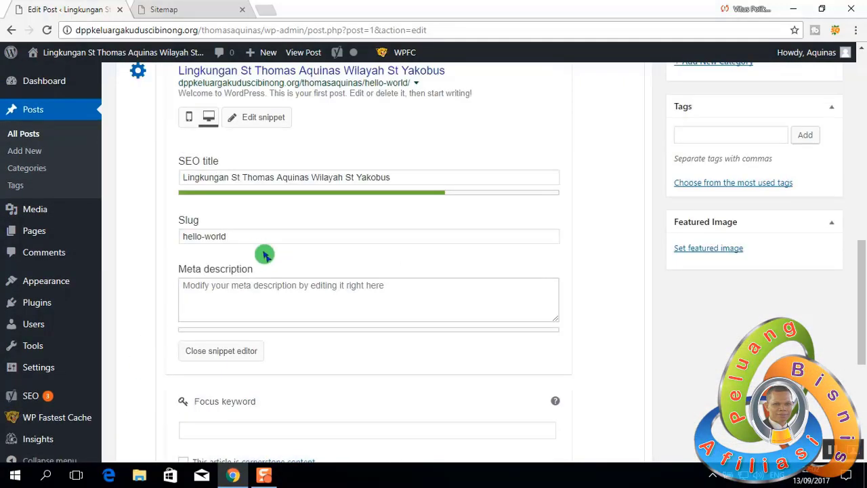
Step: Set the slug to "lingkungan-st-thomas" and the meta description to "Dokumentasi kegiatan Lingkungan St Thomas Aquinas Wilayah St Yakobus dalam upaya pengembangan iman umat dalam kehidupan sehari-hari"
left_click_drag(234, 236, 151, 242)
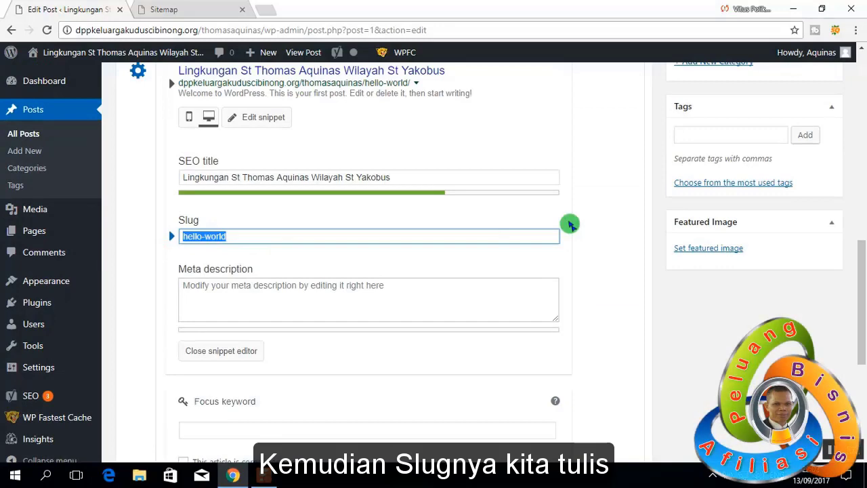
type("lingkungan-st-thomas")
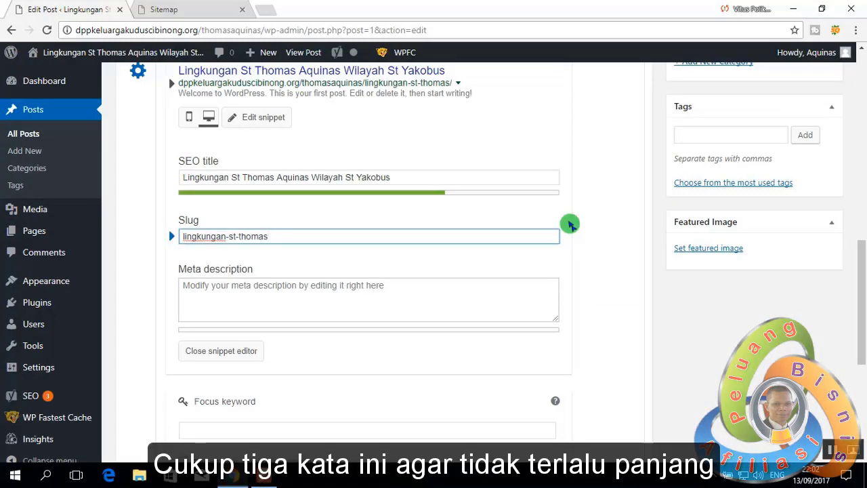
scroll(257, 352, "down", 1)
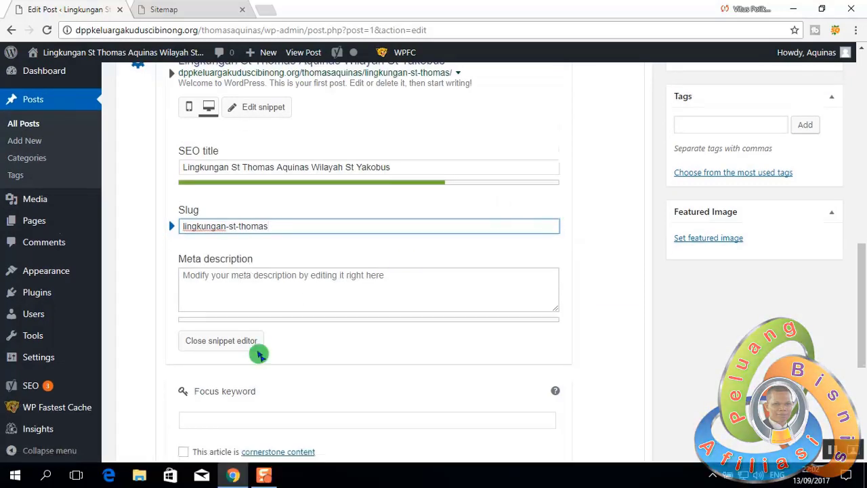
left_click(232, 230)
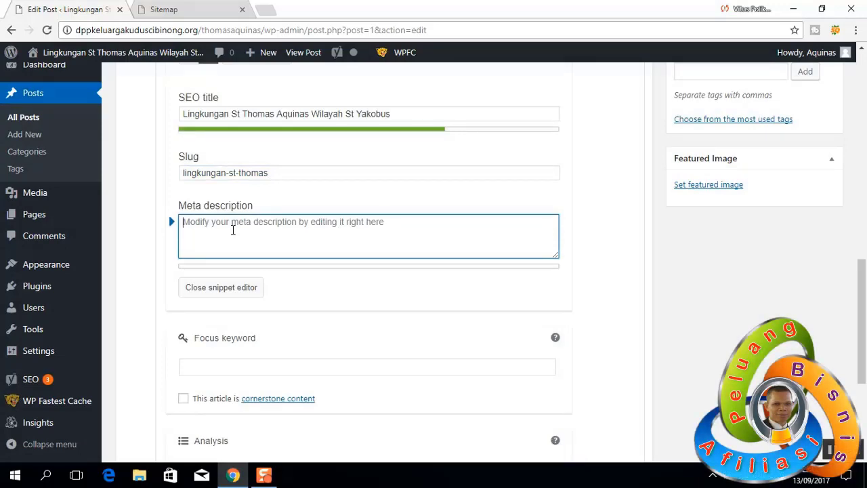
type("Dokumentasi kegiatan Lingkungan St Thomas Aquinas Wilayah St Yakobus dalam upaya pengembangan iman umat dalam kehidupan sehari-hari")
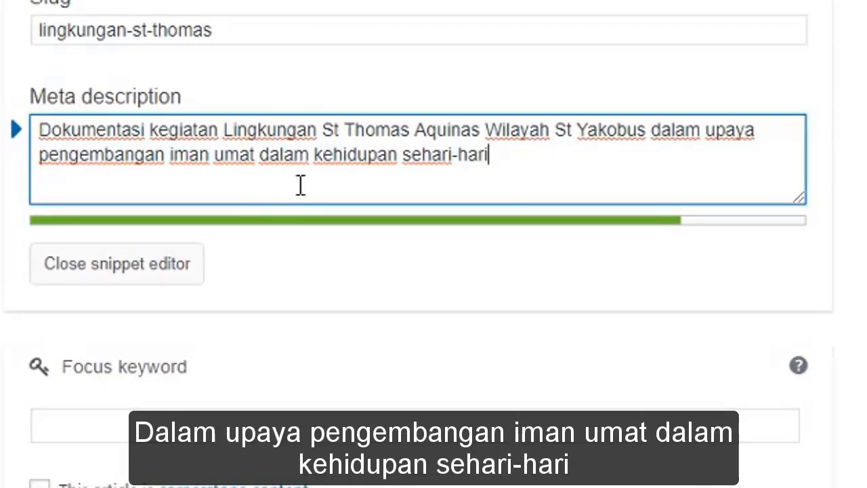
Step: Enter the focus keyword "Lingkungan St Thomas Aquinas" and put the post in the Kegiatan Lingkungan category instead of Uncategorized
left_click(155, 425)
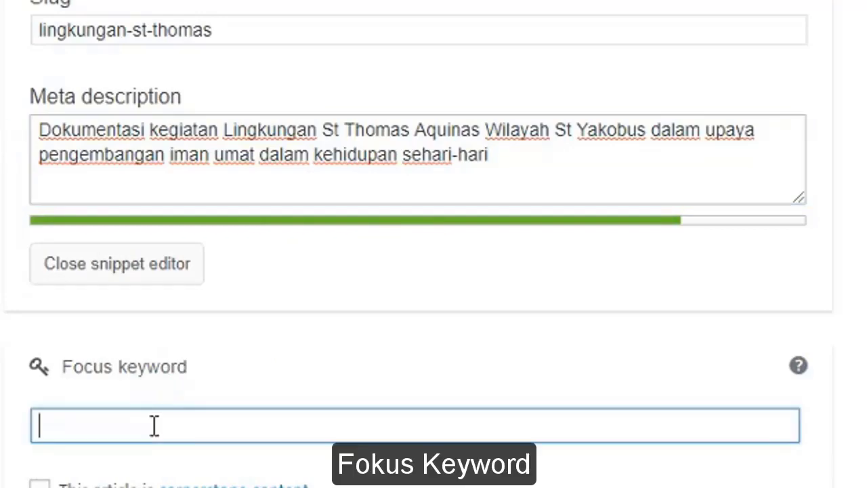
type("Lingkungan St Thimas Aquinas")
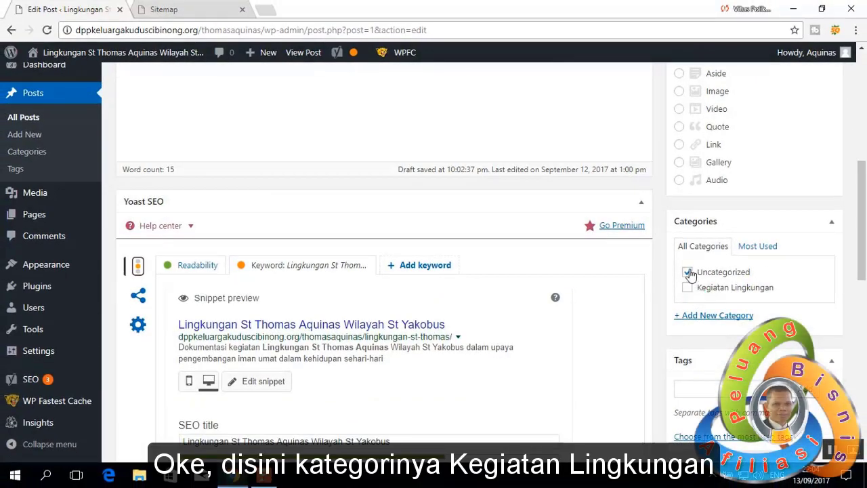
left_click(688, 273)
left_click(688, 287)
Step: Add the tag "Lingkungan St Thomas Aquinas" to the post
scroll(771, 339, "down", 2)
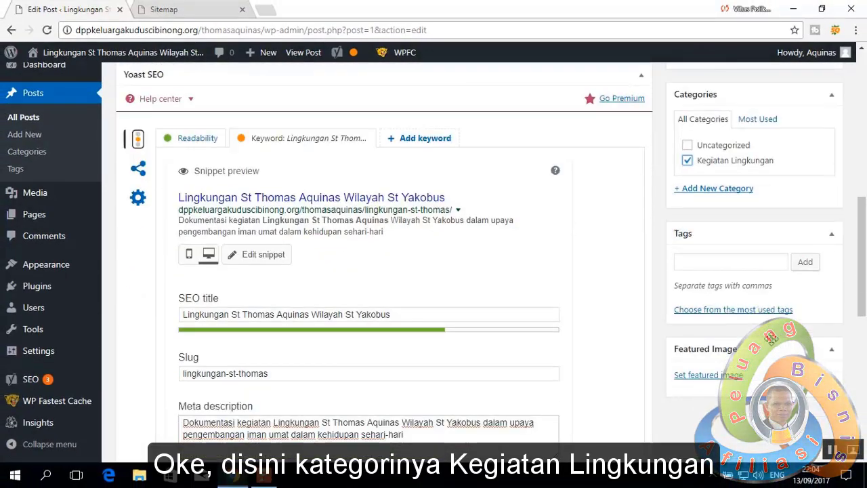
left_click(696, 268)
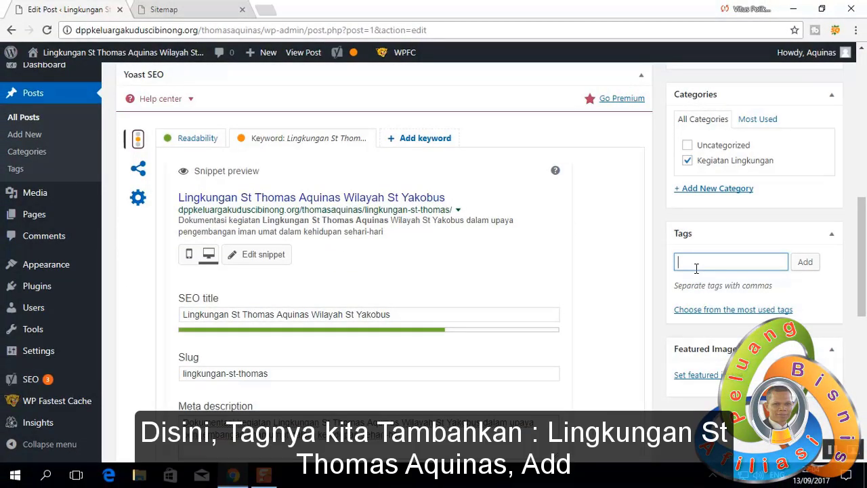
type("Lingkungan St ")
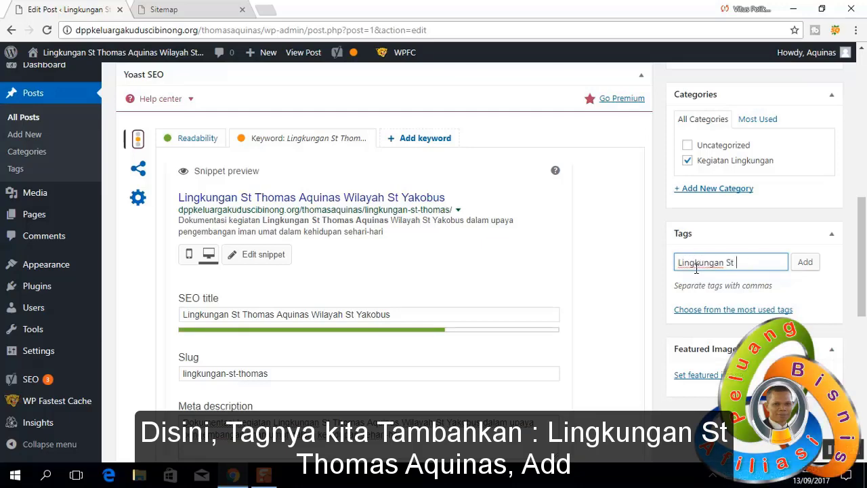
type("Thomas Aquinas")
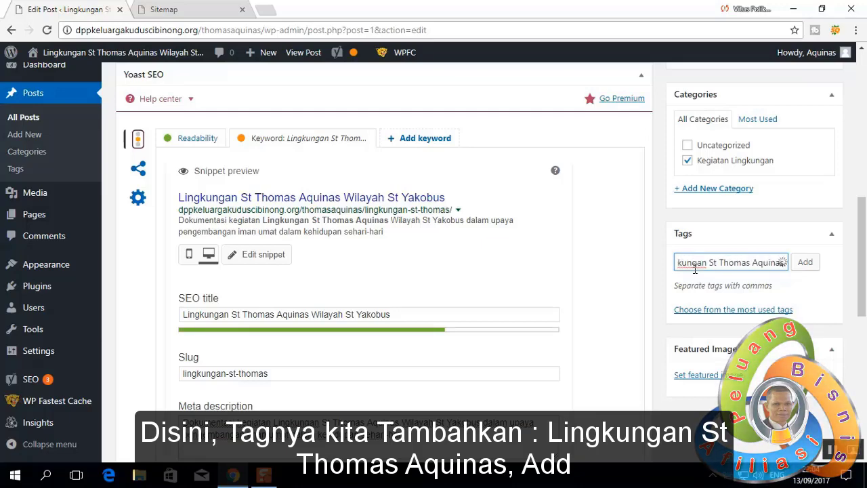
left_click(805, 263)
Step: Copy the meta description and replace the post's entire body text with it
scroll(386, 260, "up", 10)
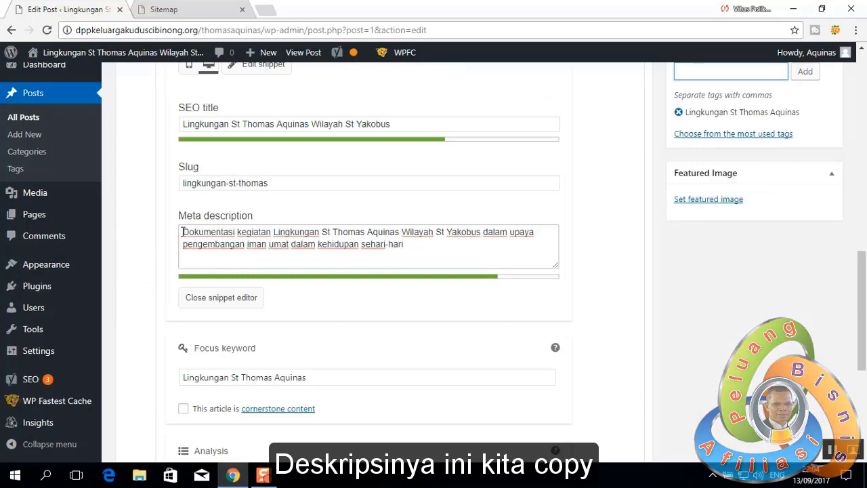
left_click_drag(182, 232, 402, 257)
key("ctrl+c")
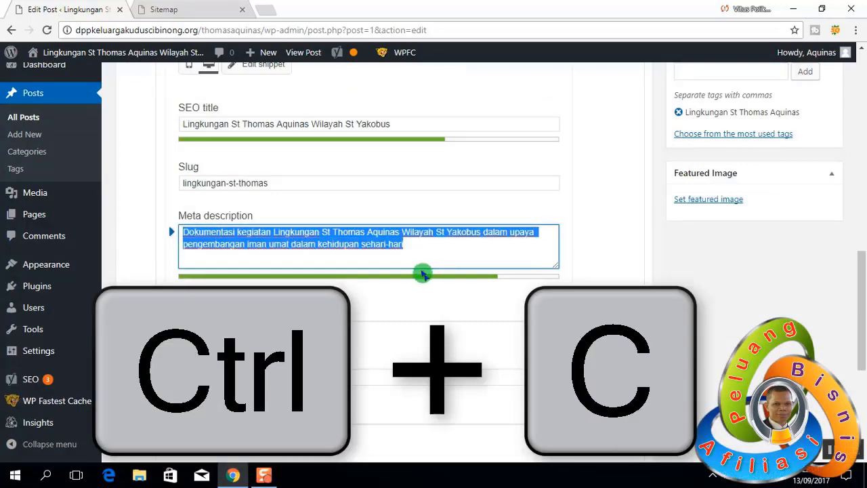
scroll(414, 274, "up", 1)
scroll(423, 267, "up", 12)
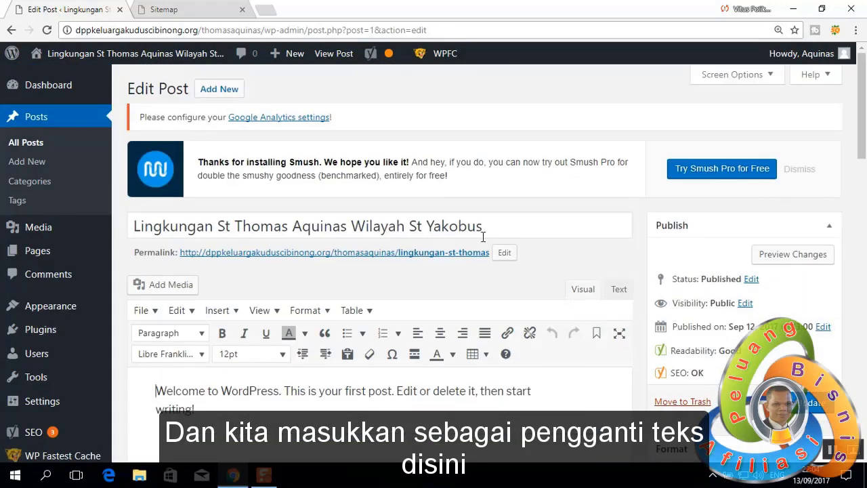
scroll(163, 262, "down", 2)
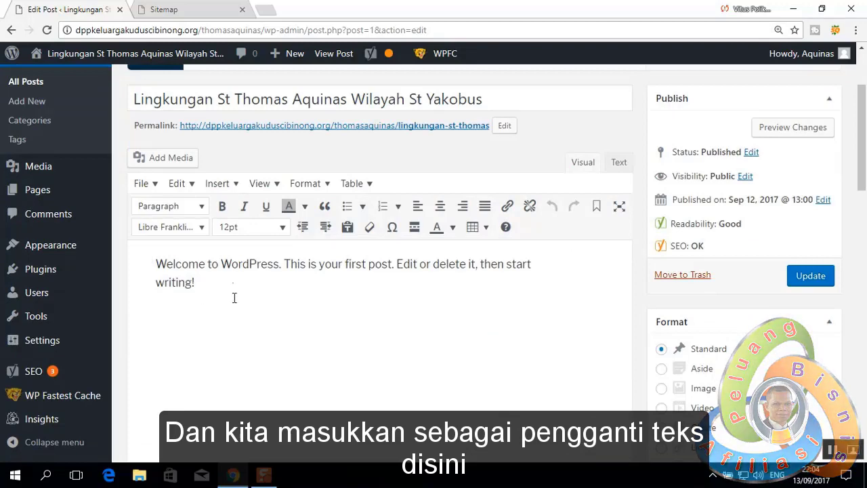
key("ctrl+a")
key("ctrl+v")
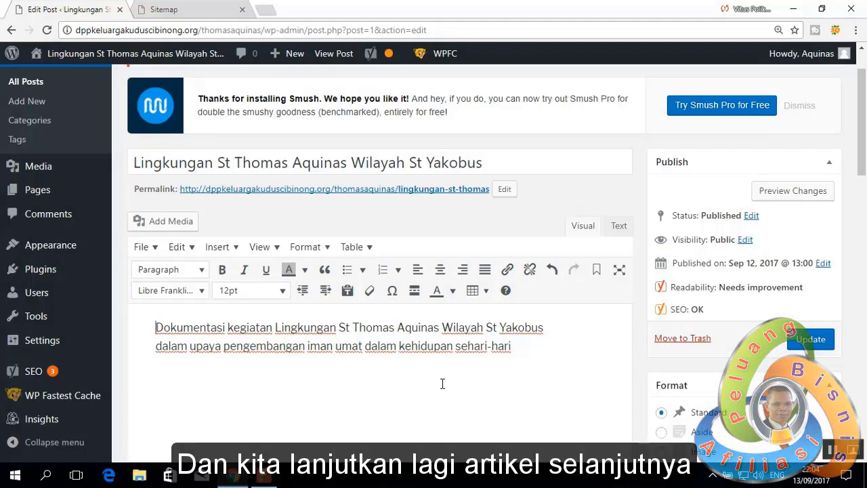
Step: Update the edited post and return to the site's open Sitemap page
scroll(440, 383, "up", 2)
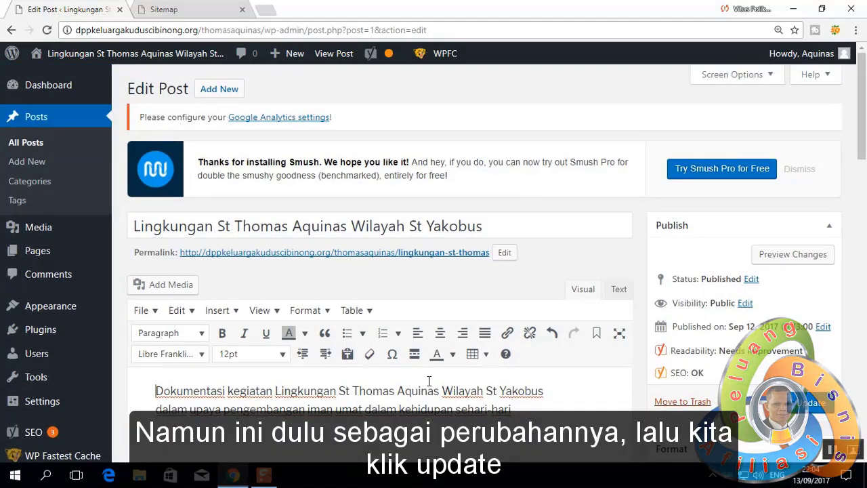
scroll(438, 372, "down", 2)
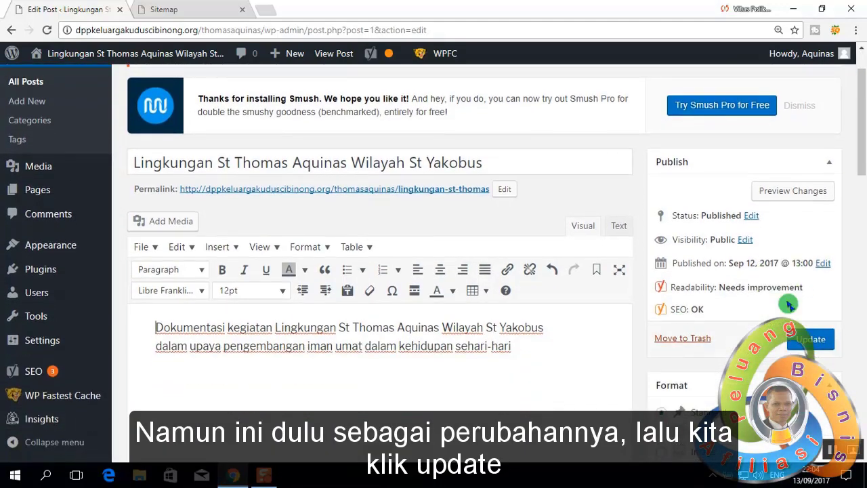
left_click(809, 338)
left_click(168, 12)
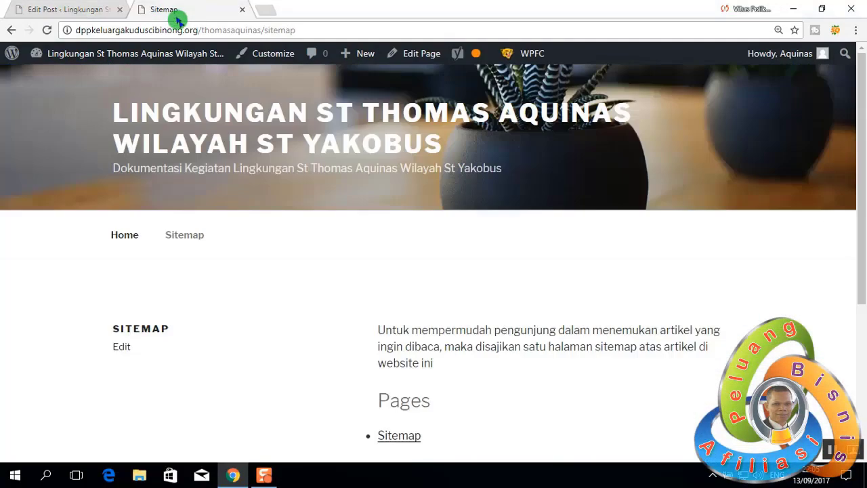
Step: Reload the Sitemap page and check the entries under Posts by category
left_click(45, 33)
left_click(51, 32)
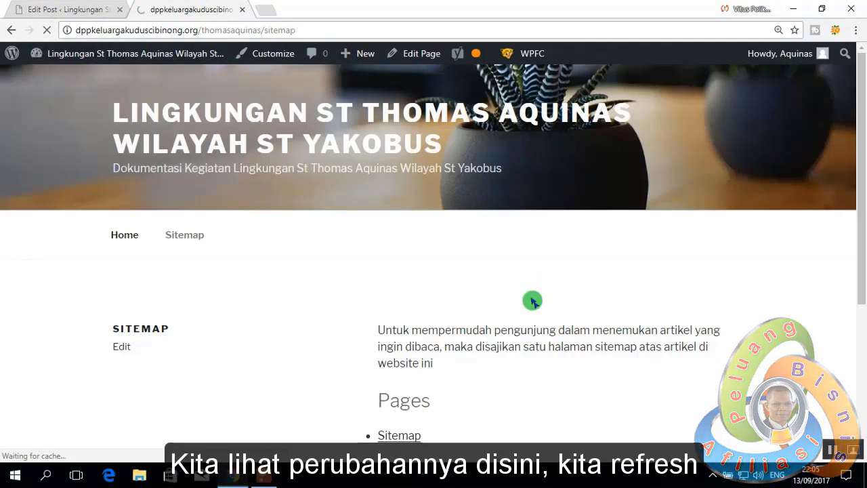
scroll(535, 301, "down", 3)
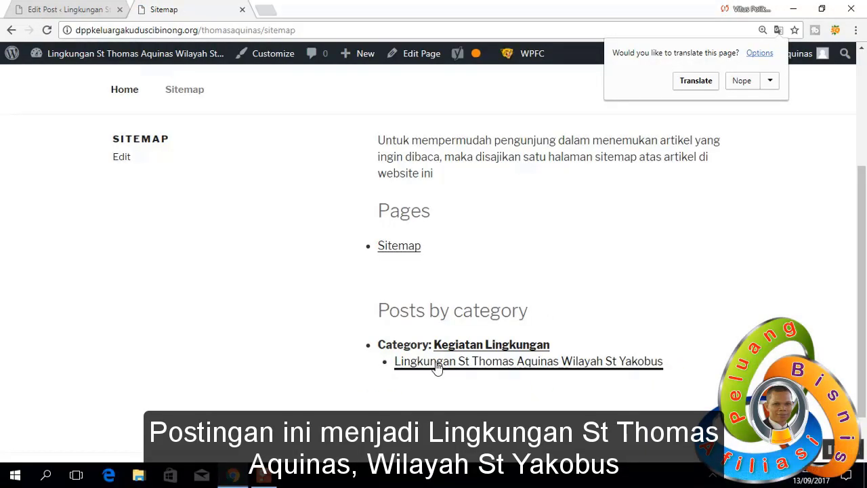
left_click_drag(447, 368, 531, 376)
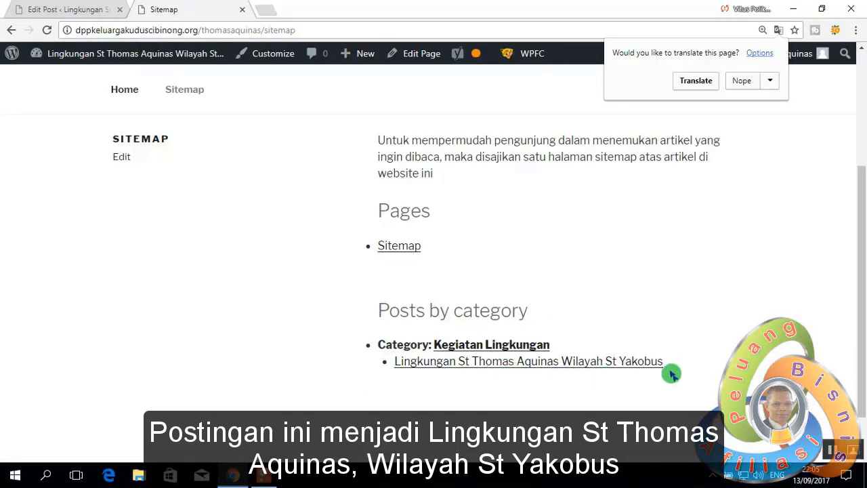
left_click(549, 85)
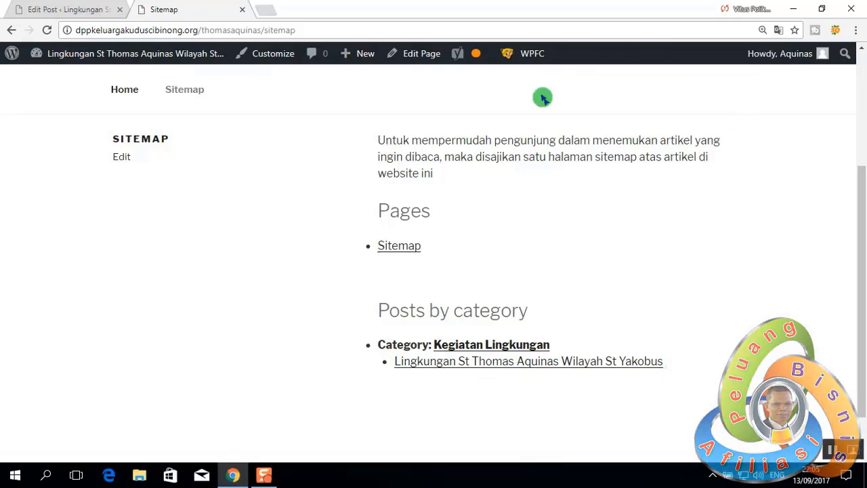
scroll(265, 258, "up", 2)
scroll(237, 139, "up", 2)
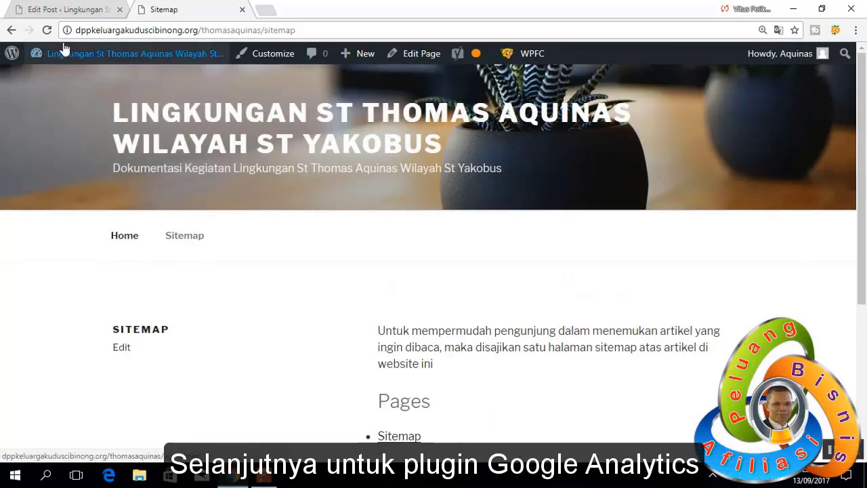
Step: Return to the WordPress admin and open the list of installed plugins
left_click(65, 9)
mouse_move(45, 337)
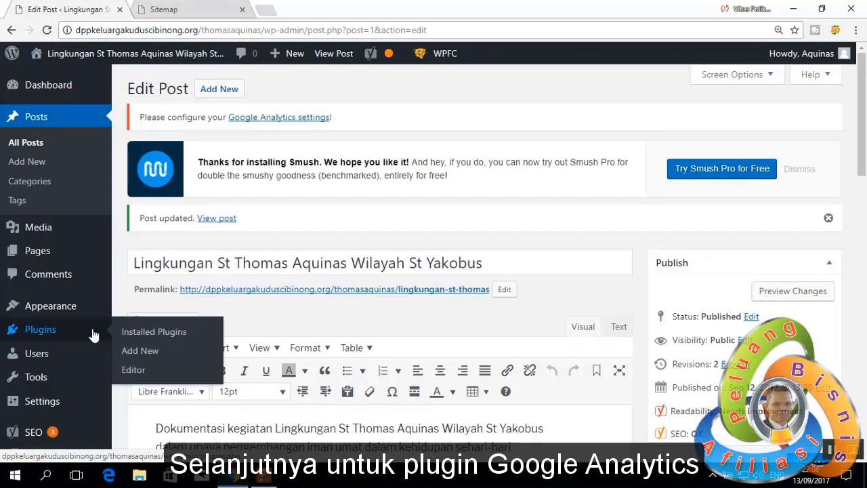
left_click(162, 332)
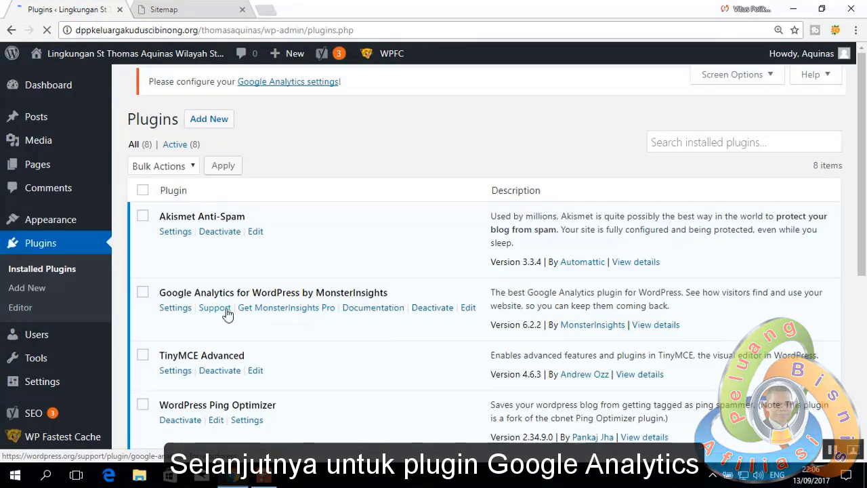
Step: Search for Google Analytics in a new browser tab
left_click(266, 9)
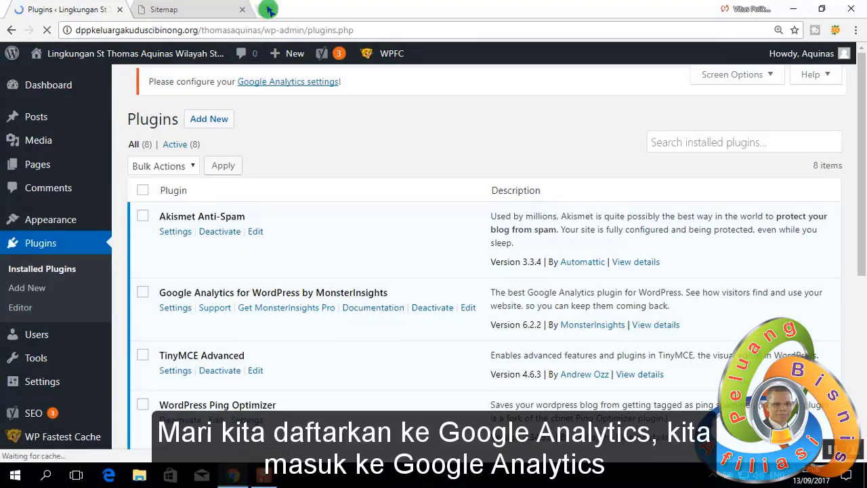
type("google ana")
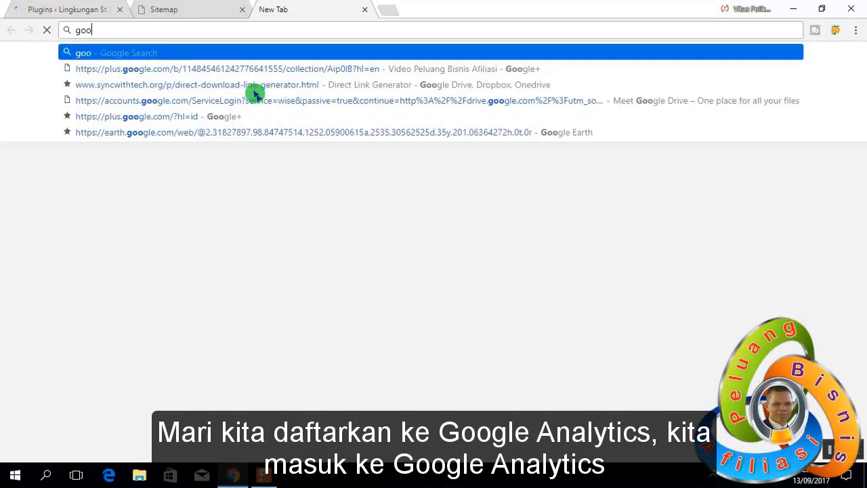
type("ly")
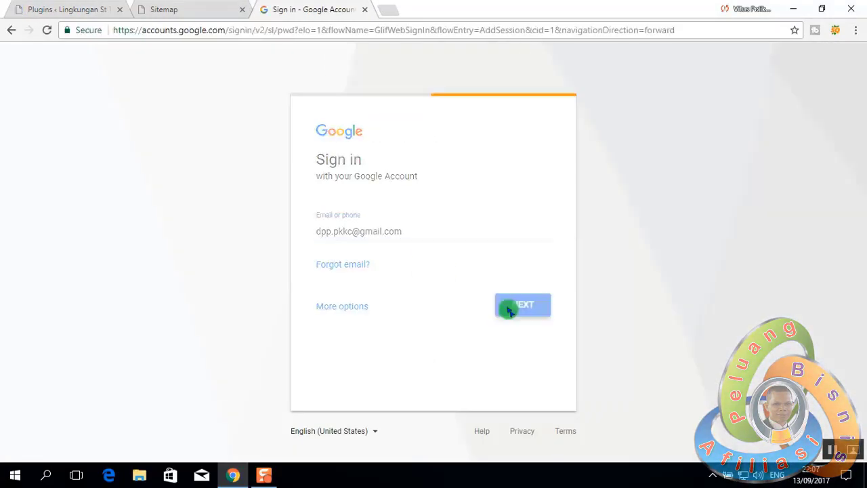
Step: Sign in to the Google account by submitting its e-mail address and entering the account password
left_click(518, 304)
left_click(528, 285)
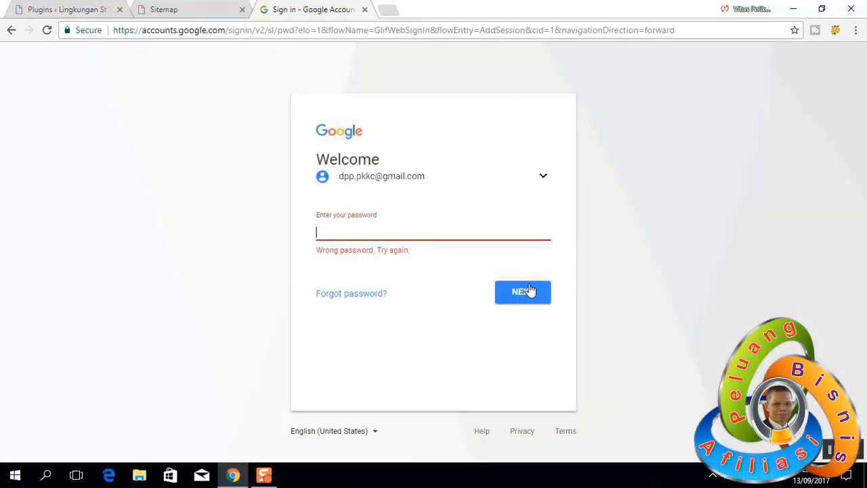
key("ctrl+v")
left_click(530, 291)
Step: Search the web for "google analytics" from the account page and open the Google Analytics site
left_click(289, 30)
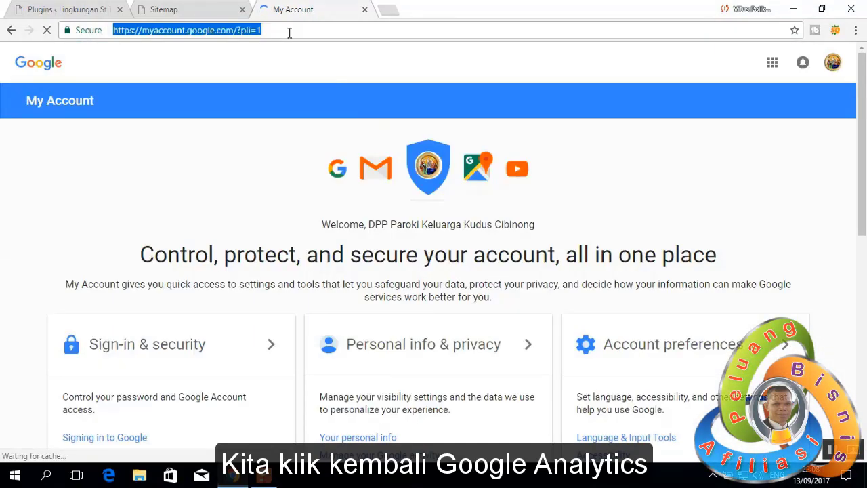
type("google analytics")
key("Return")
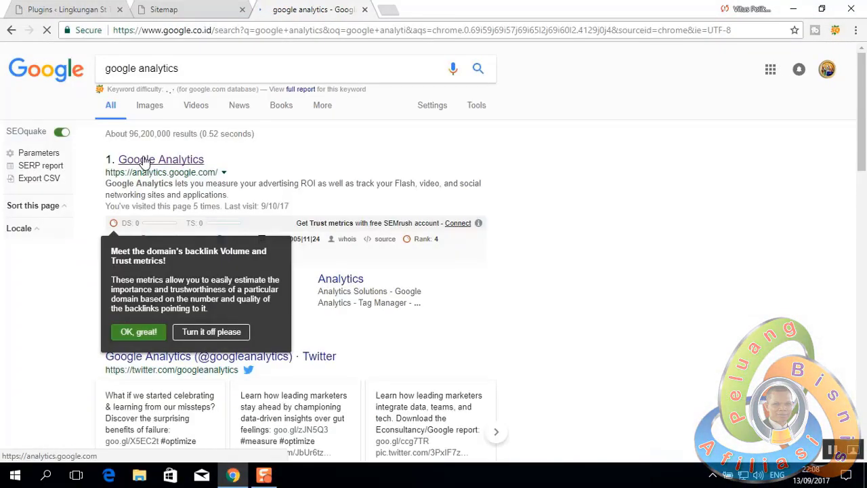
left_click(143, 162)
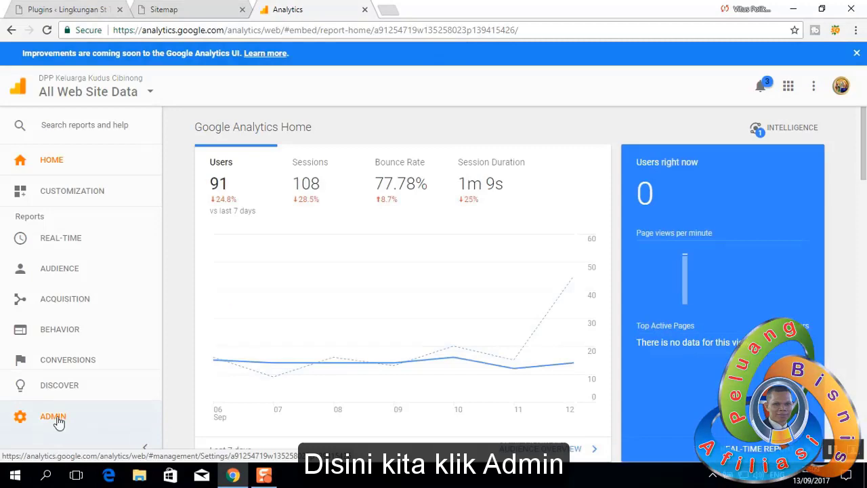
Step: Open the Analytics administration and start creating a new account
left_click(51, 419)
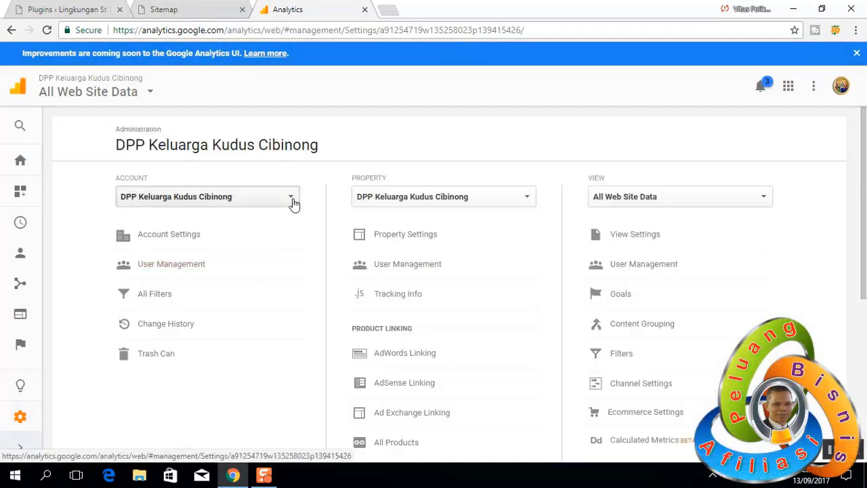
left_click(292, 200)
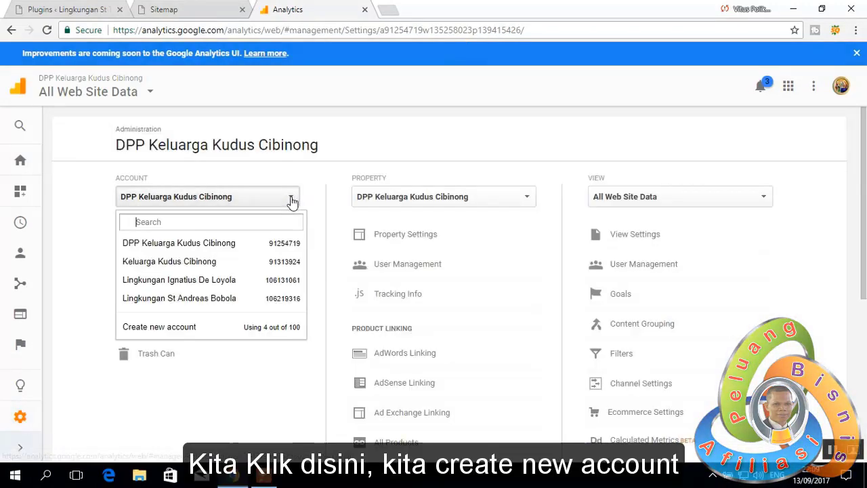
left_click(179, 331)
Step: Name the new account "Lingkungan St Thomas Aquinas" and copy the same text into the website name
type("L")
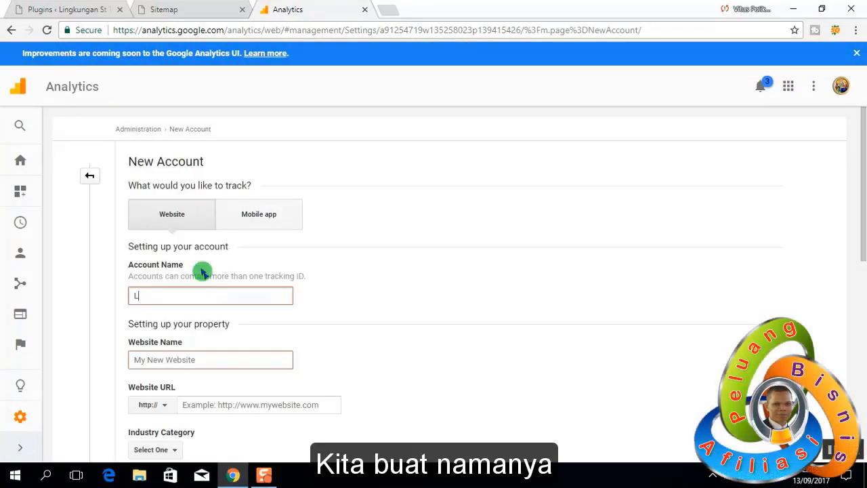
type("ingkungan St Thomas Aquinas")
key("ctrl+a")
key("ctrl+c")
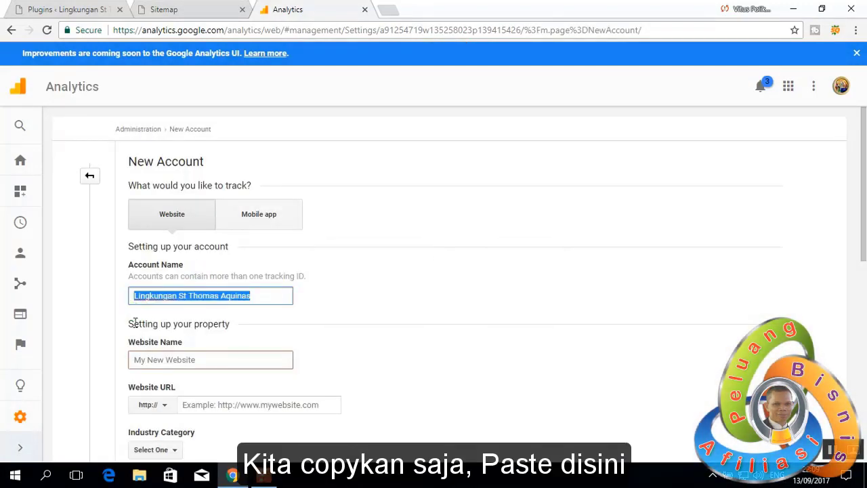
left_click(153, 365)
key("ctrl+v")
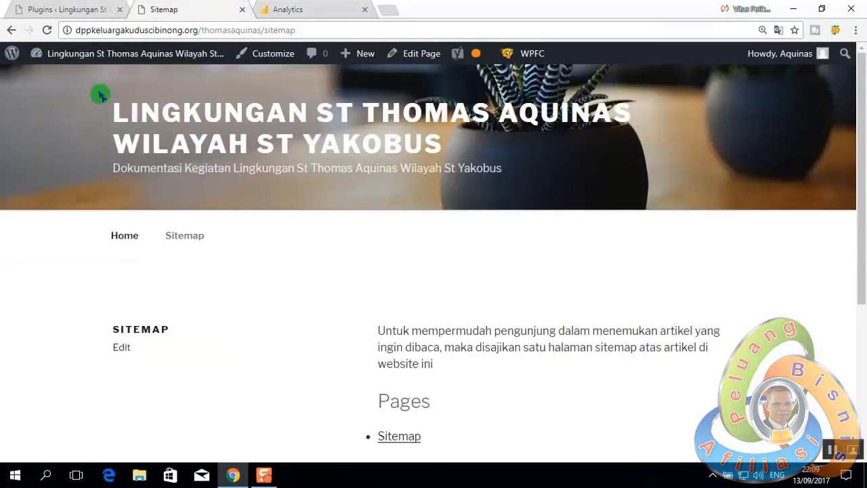
left_click(169, 11)
left_click(124, 235)
left_click(293, 30)
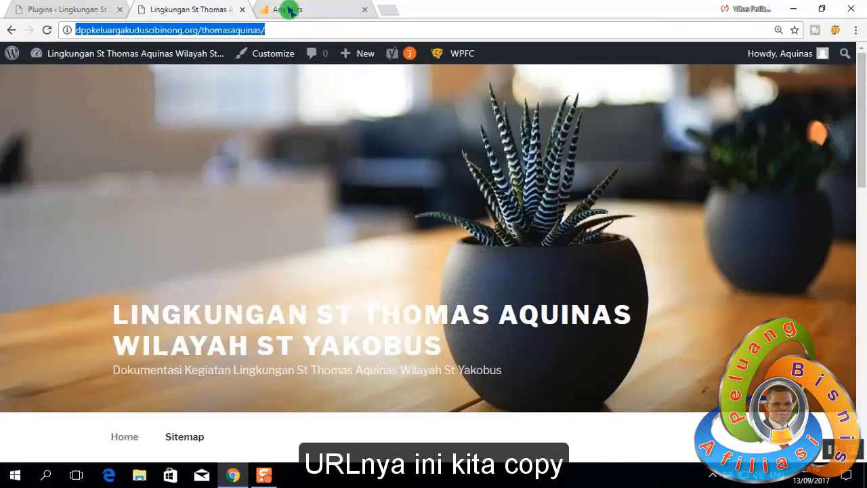
key("ctrl+c")
left_click(289, 9)
left_click(225, 404)
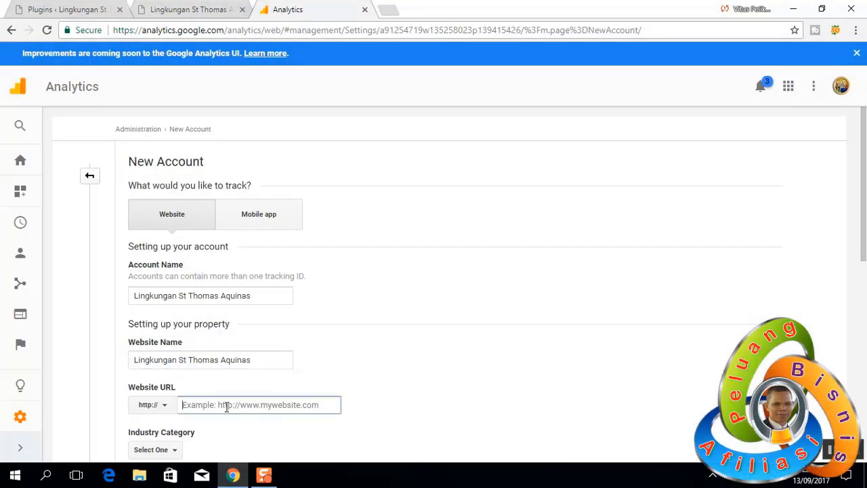
key("ctrl+v")
key("Home")
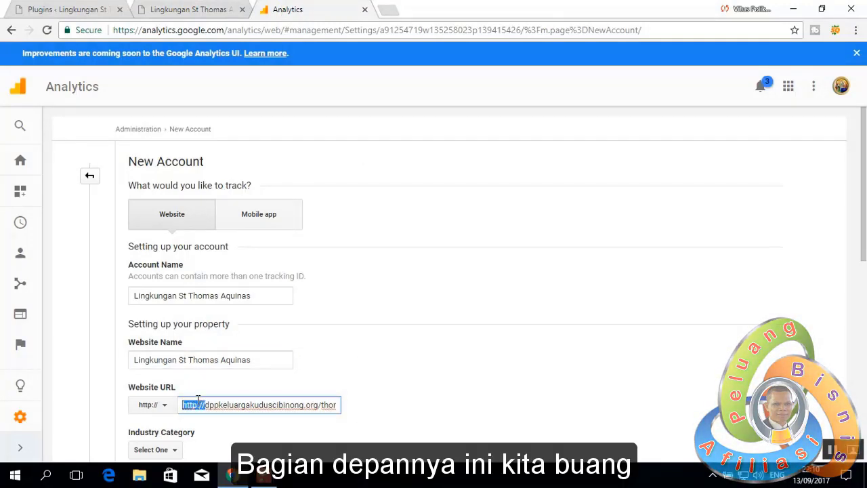
key("BackSpace")
Step: Set the industry category to People and Society and the reporting time zone country to Indonesia
left_click(155, 449)
left_click(278, 183)
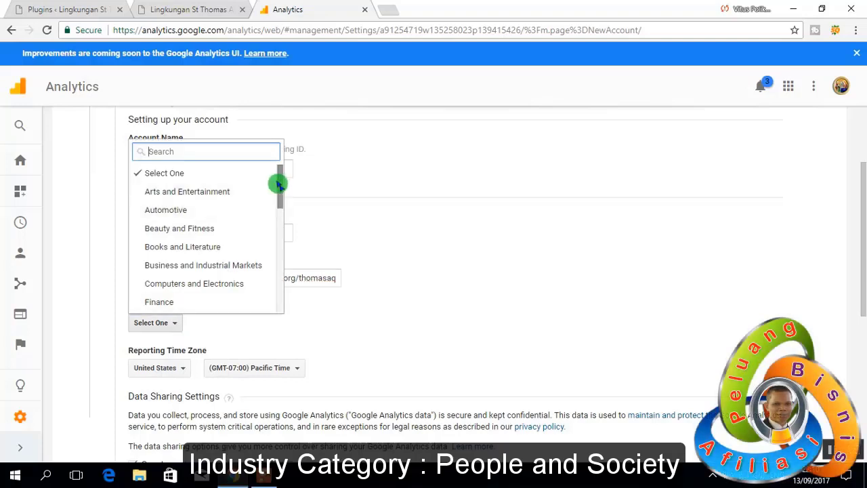
left_click_drag(278, 183, 279, 261)
left_click(207, 252)
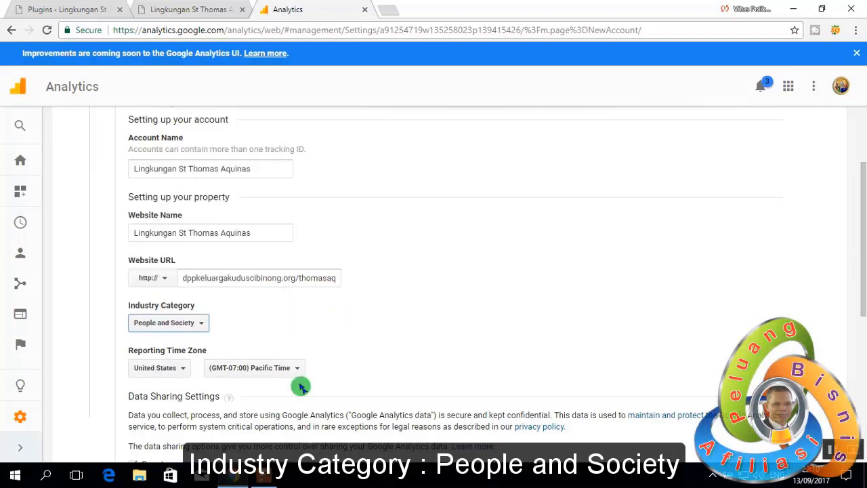
left_click(182, 369)
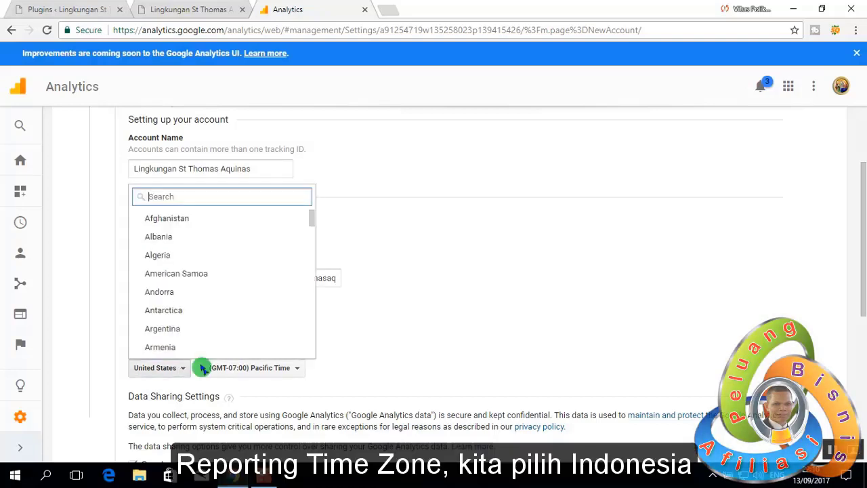
left_click_drag(310, 225, 311, 272)
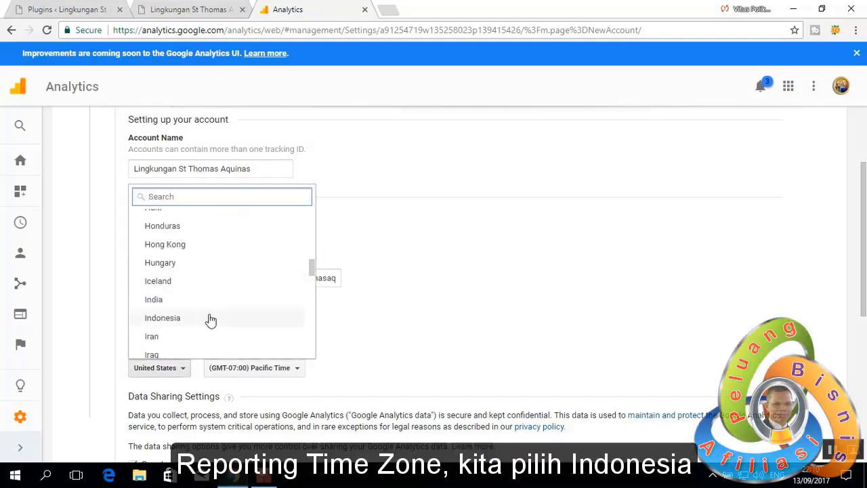
left_click(173, 319)
Step: Request the tracking ID and accept the Analytics terms of service with Indonesia as the country
scroll(344, 325, "down", 5)
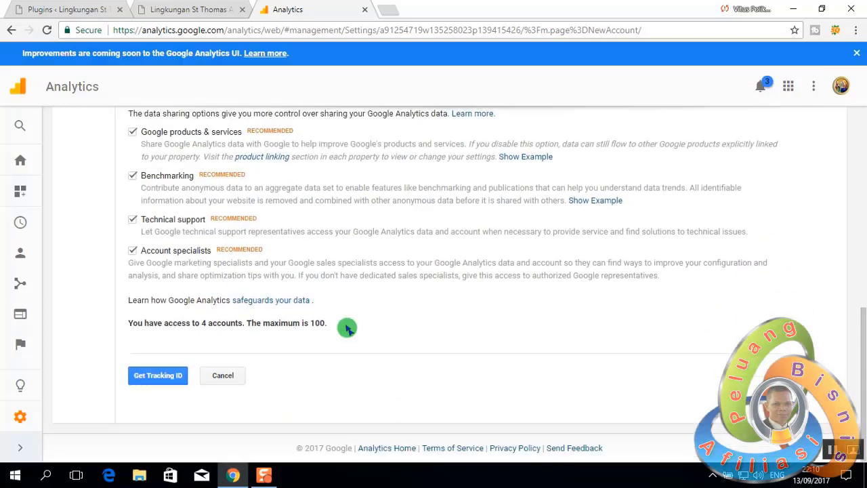
left_click(156, 380)
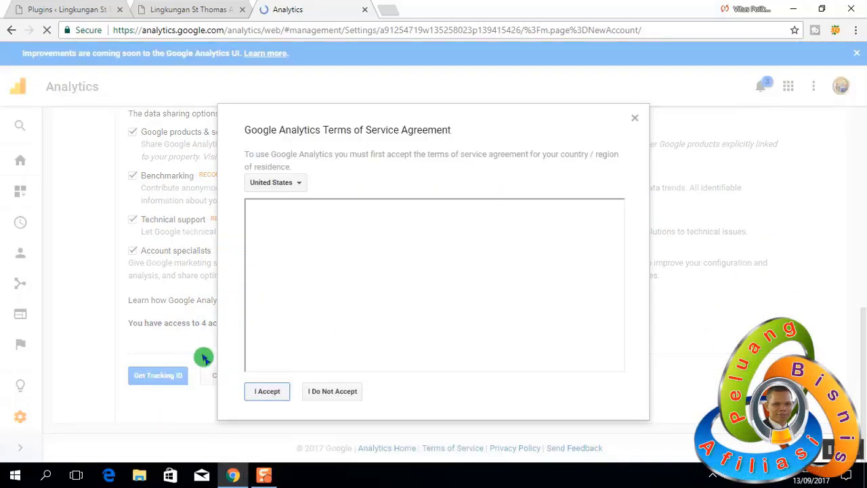
left_click(299, 184)
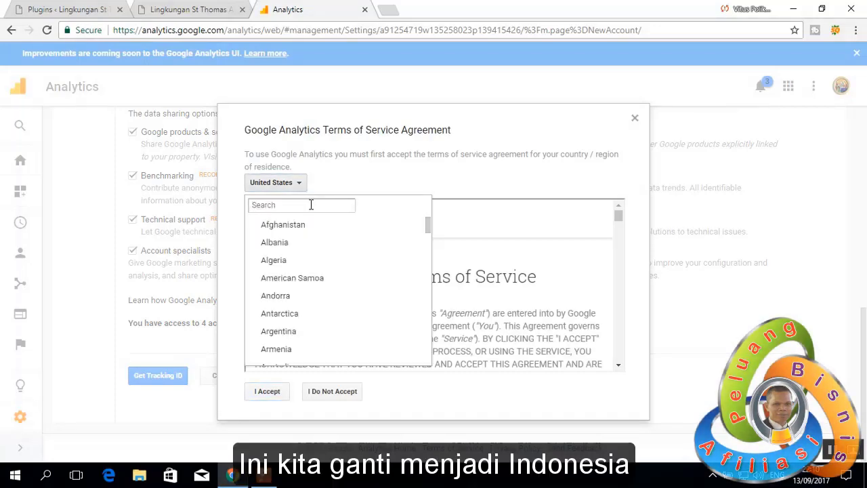
type("indo")
key("Return")
left_click(267, 393)
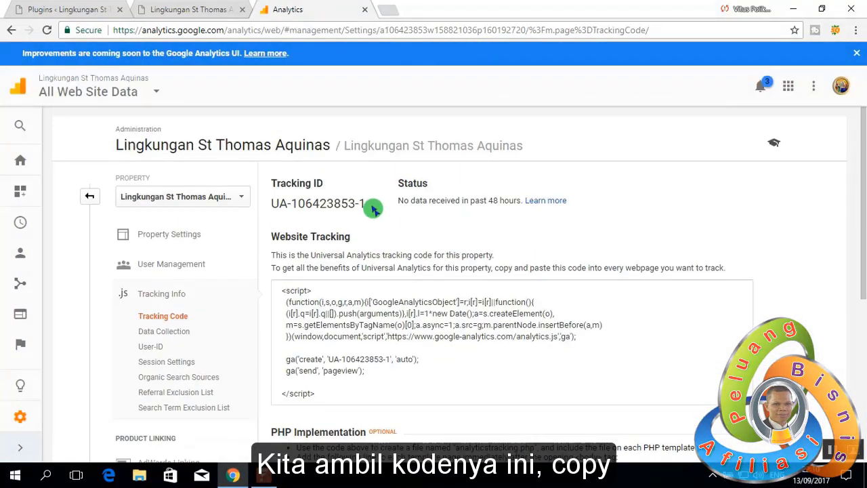
Step: Copy the property's Analytics tracking ID and enter it as the manual UA code in the MonsterInsights plugin settings in WordPress
left_click_drag(366, 203, 273, 203)
key("ctrl+c")
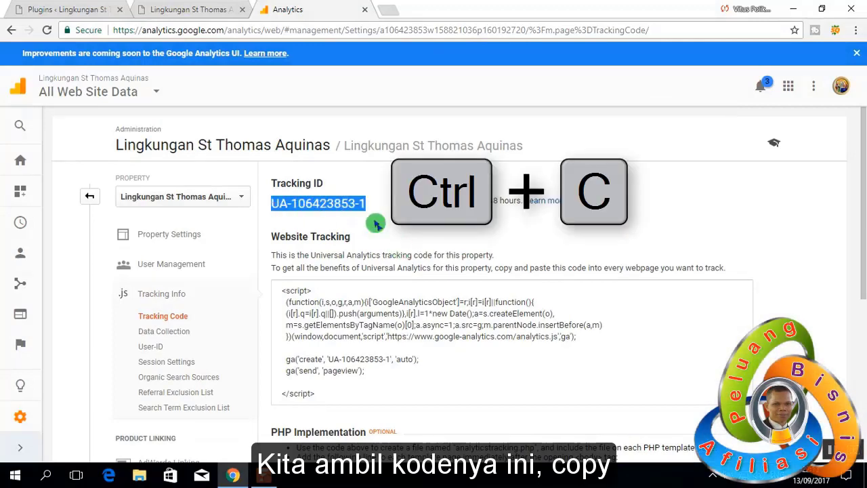
left_click(81, 11)
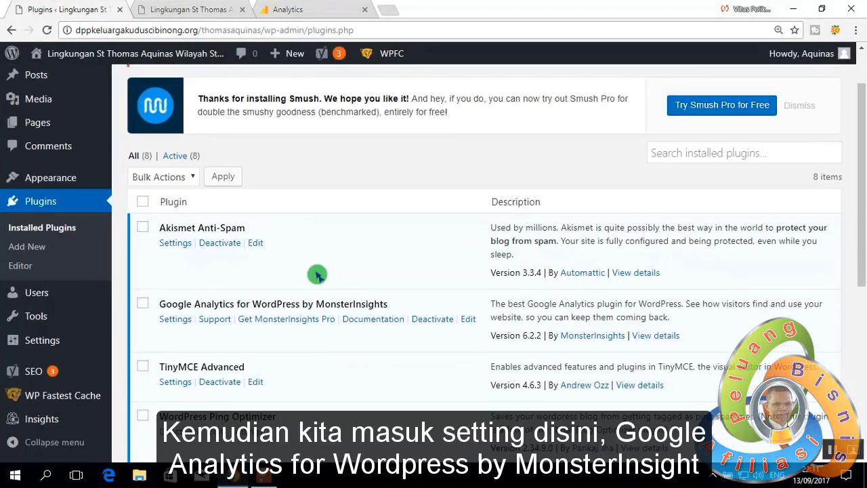
left_click(174, 321)
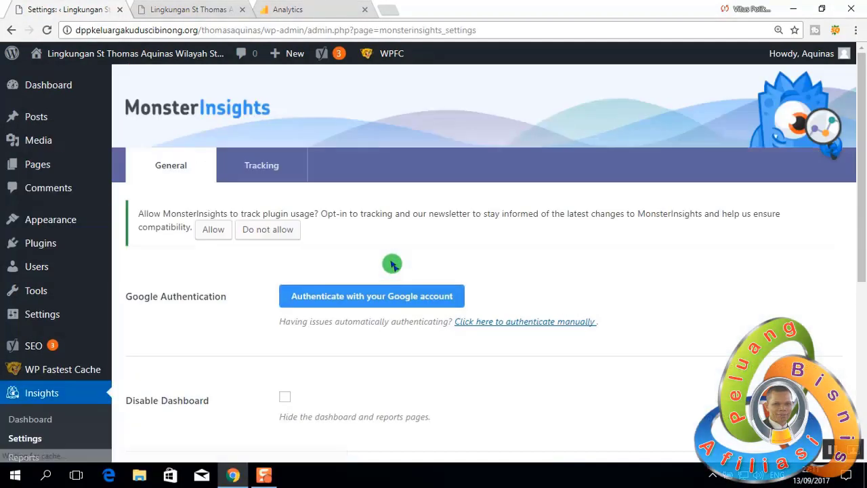
scroll(391, 264, "down", 2)
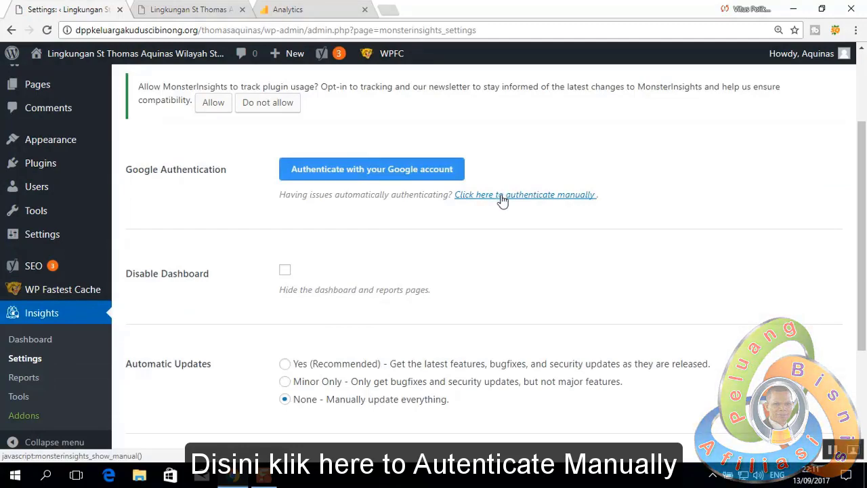
left_click(502, 201)
left_click(336, 273)
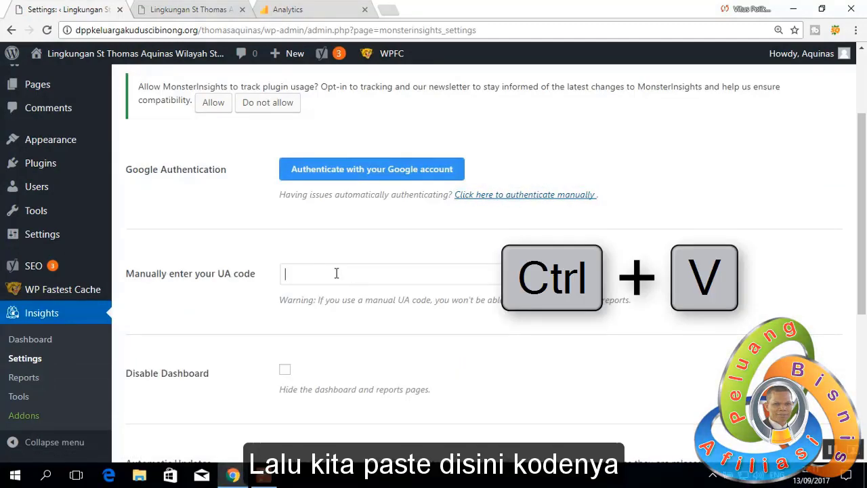
key("ctrl+v")
Step: Set MonsterInsights automatic updates to Yes (Recommended), save the settings and allow plugin usage tracking
scroll(383, 304, "down", 4)
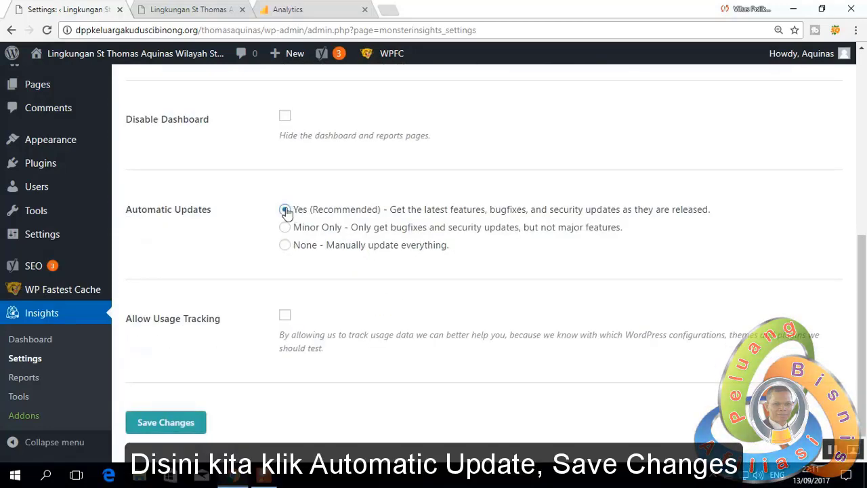
left_click(161, 426)
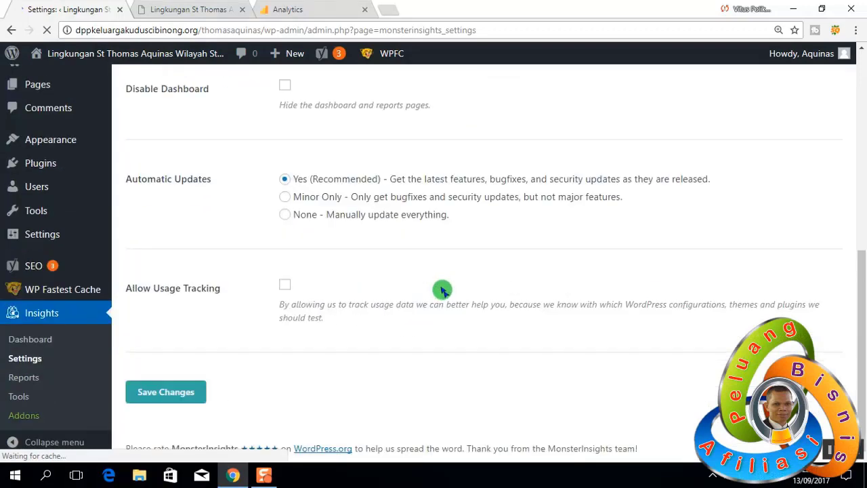
scroll(377, 263, "down", 2)
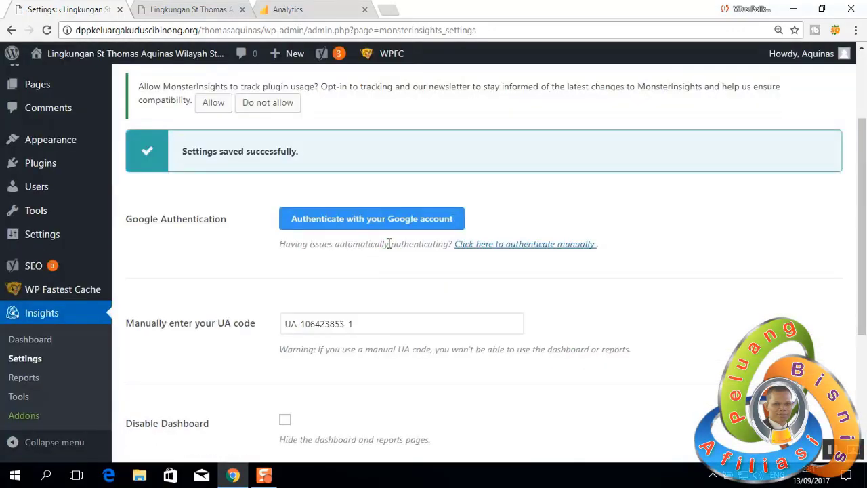
left_click(213, 103)
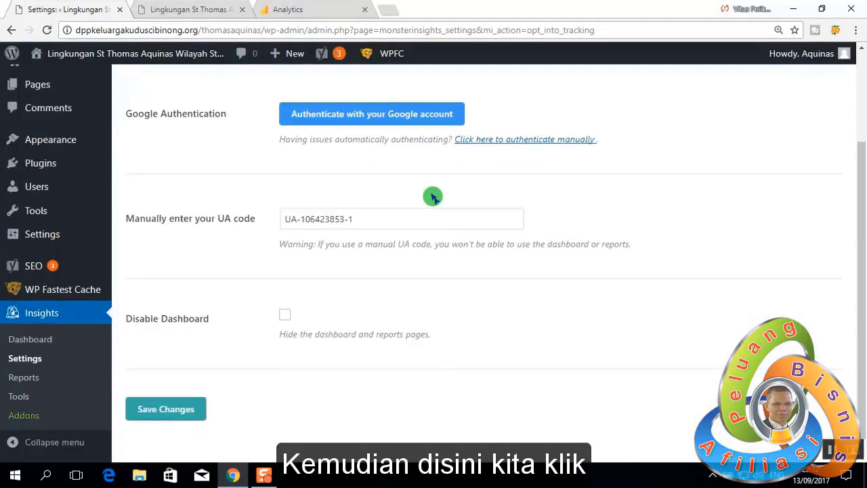
Step: Start MonsterInsights authentication with the Google account, allow access to the Analytics data and copy the Google code
scroll(433, 195, "up", 1)
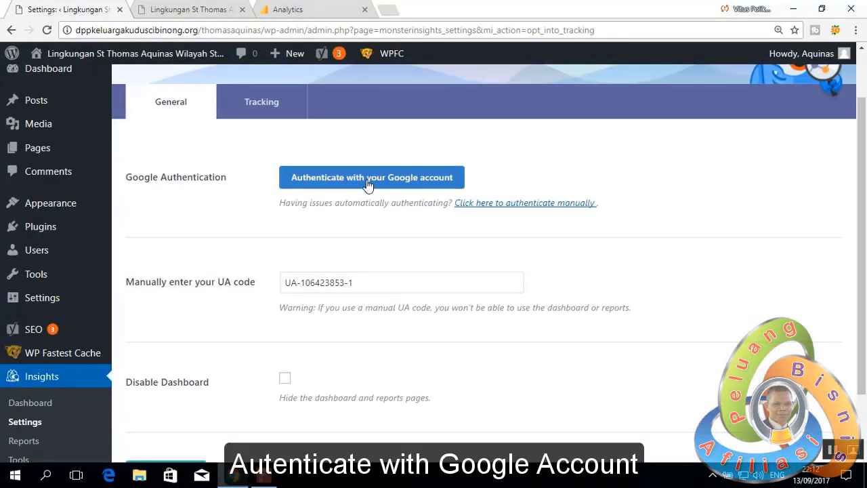
left_click(368, 181)
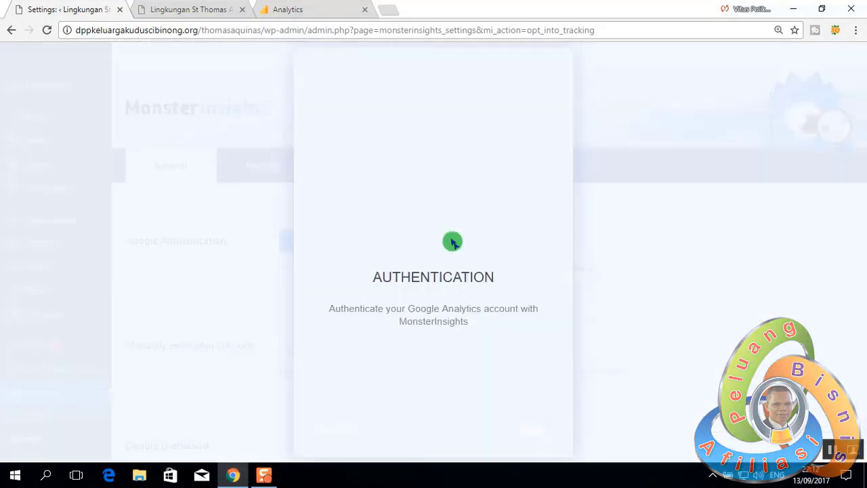
left_click(534, 433)
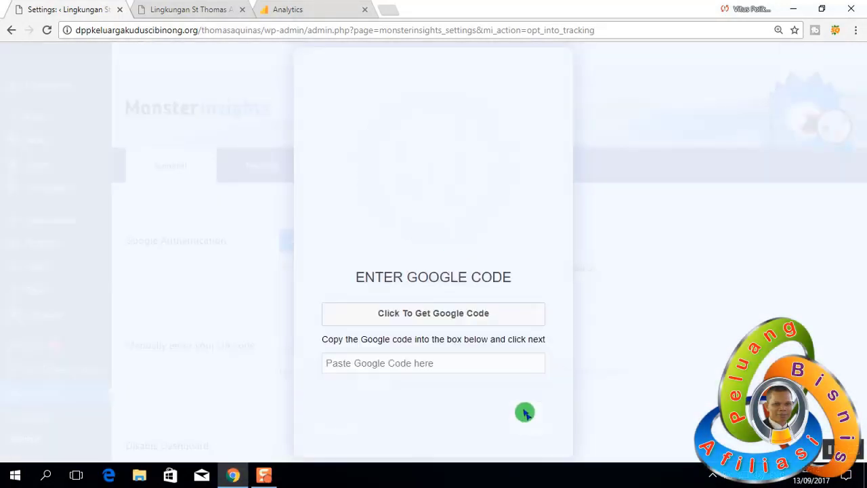
left_click(462, 316)
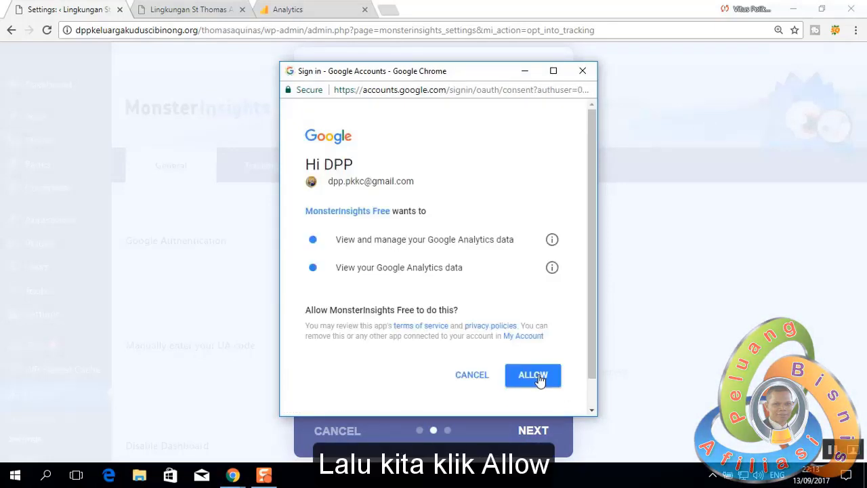
left_click(533, 375)
left_click_drag(573, 242, 305, 236)
key("ctrl+c")
left_click(486, 439)
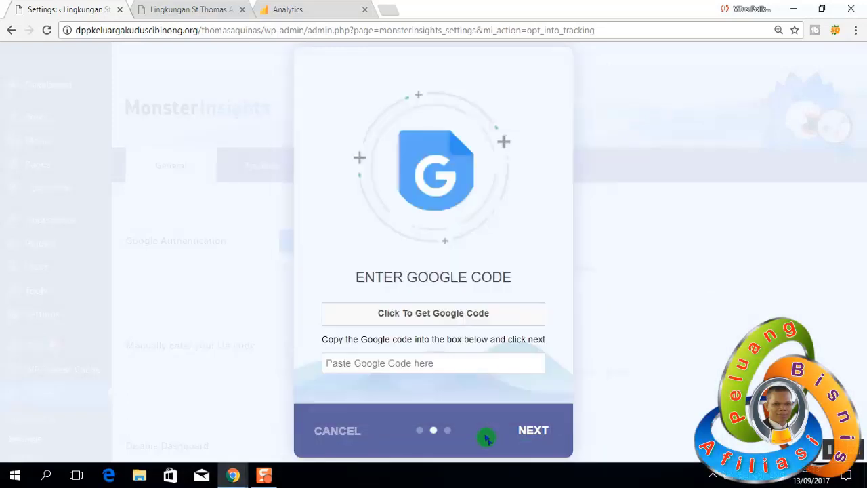
Step: Paste the Google authorization code into the MonsterInsights authentication wizard and continue to the profile selection
left_click(411, 363)
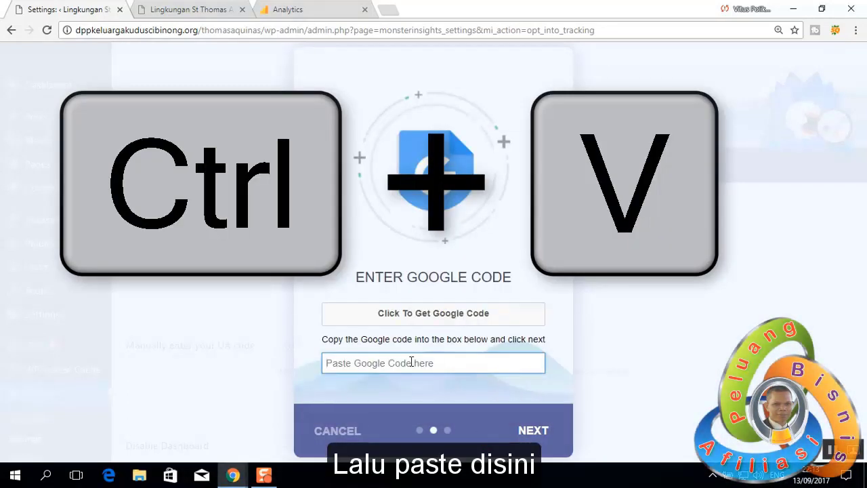
key("ctrl+v")
left_click(534, 430)
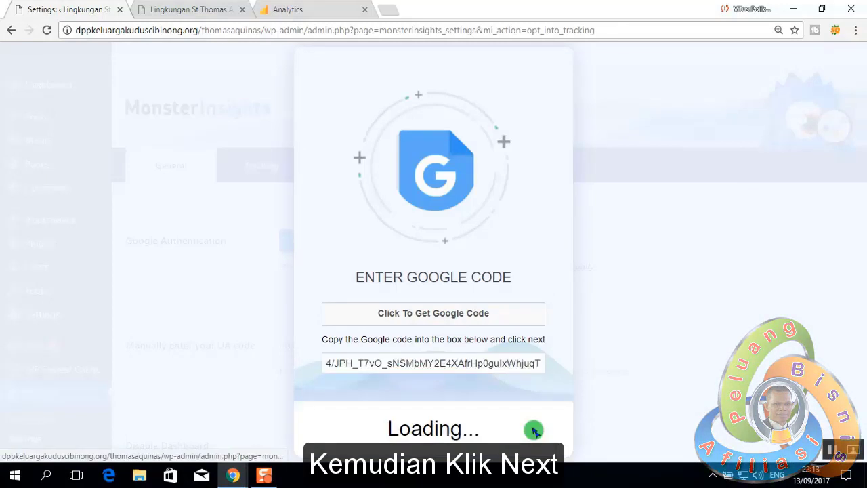
Step: Select the All Web Site Data profile of the thomasaquinas site, finish the authentication wizard and save the MonsterInsights settings
left_click(538, 369)
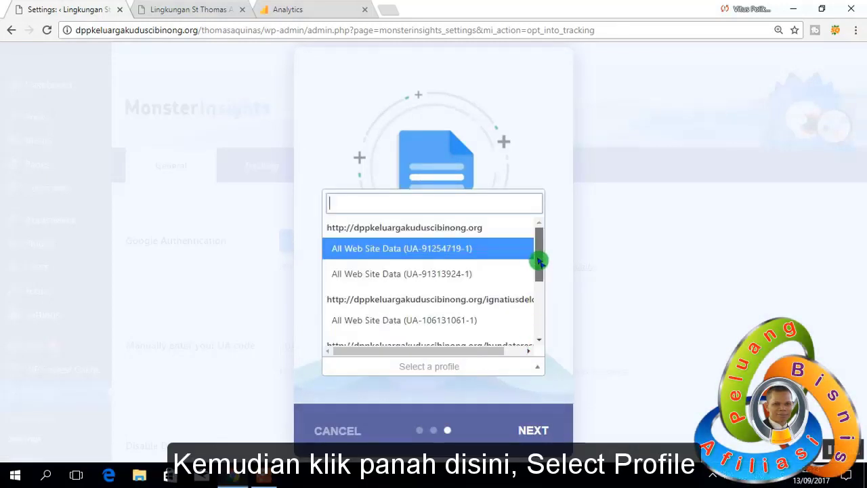
left_click_drag(539, 260, 535, 329)
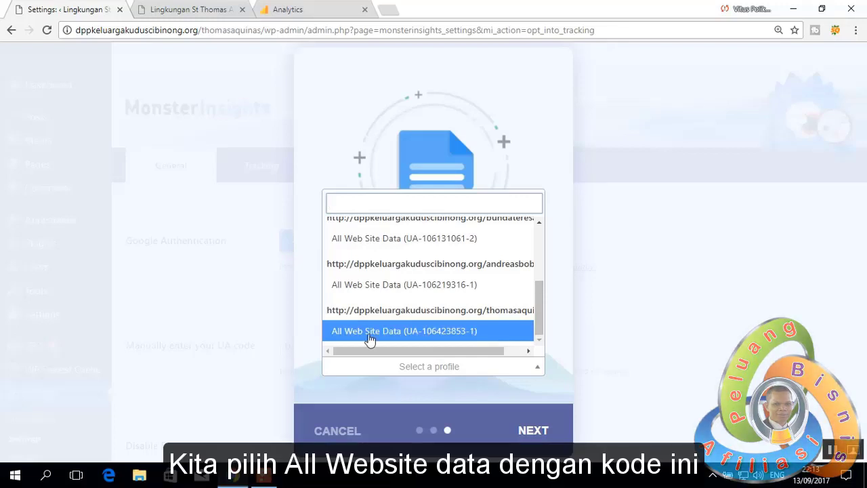
left_click(460, 332)
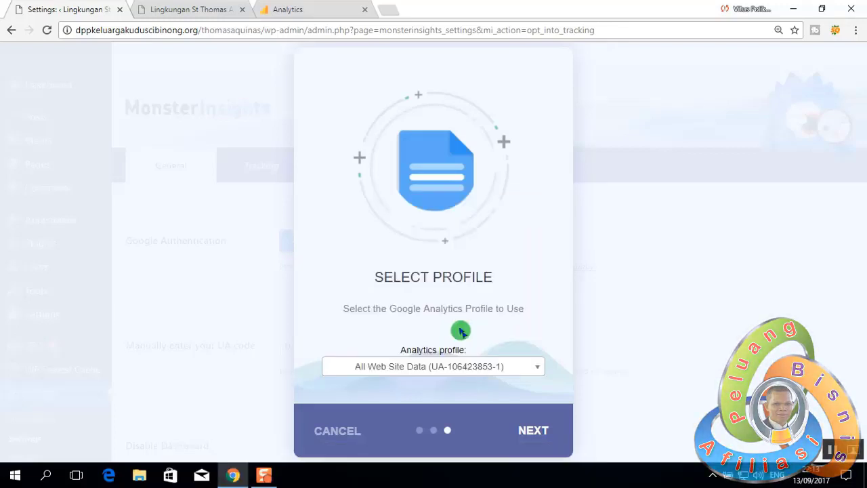
left_click(536, 434)
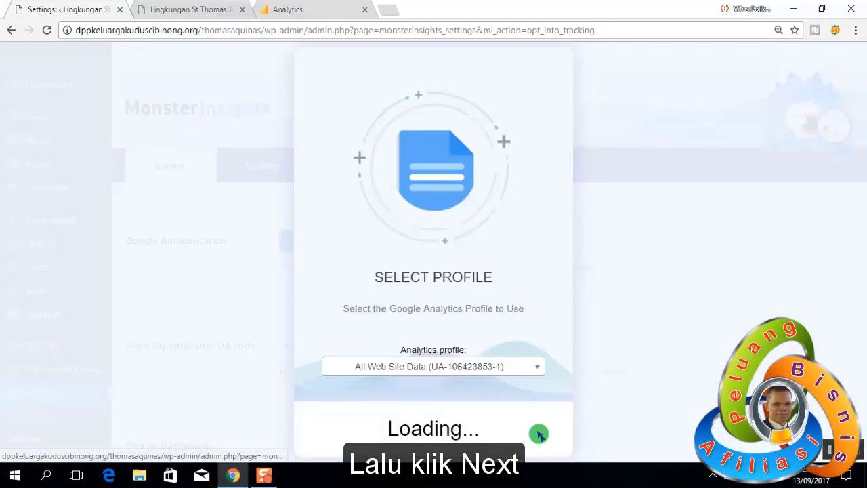
left_click(548, 418)
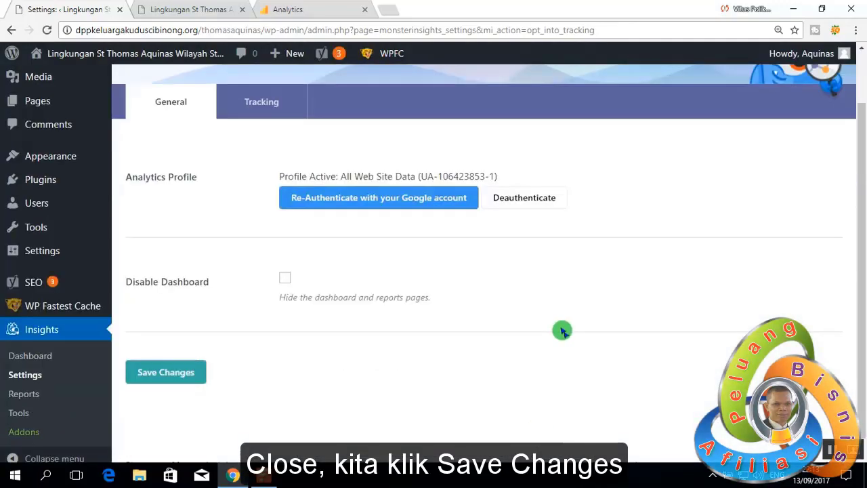
left_click(162, 380)
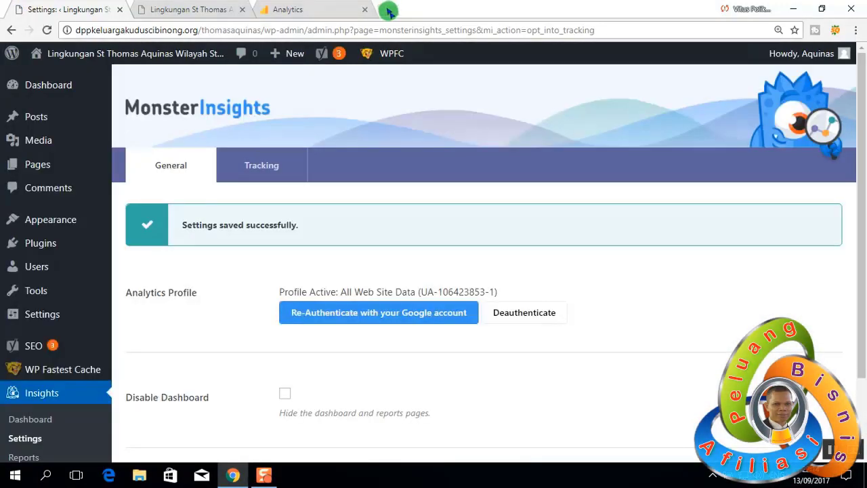
Step: Search the web for "webmaster" in a new tab and open Google Webmasters to reach Search Console
left_click(388, 10)
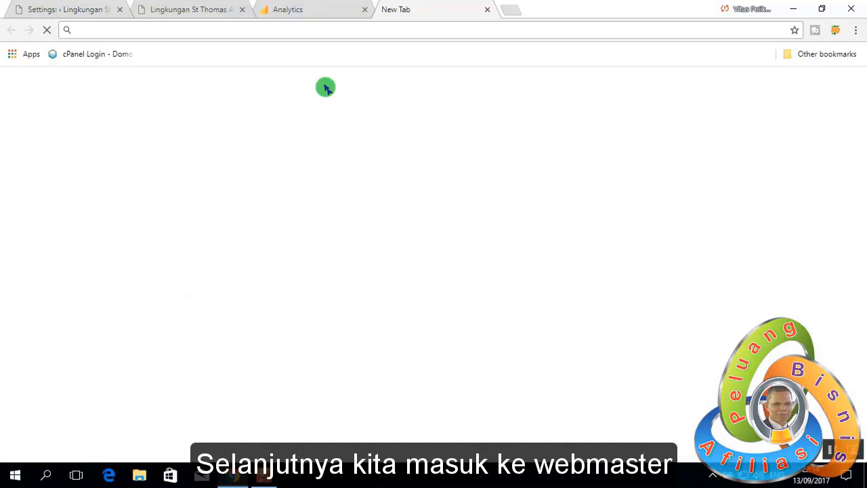
type("webmaster")
key("Return")
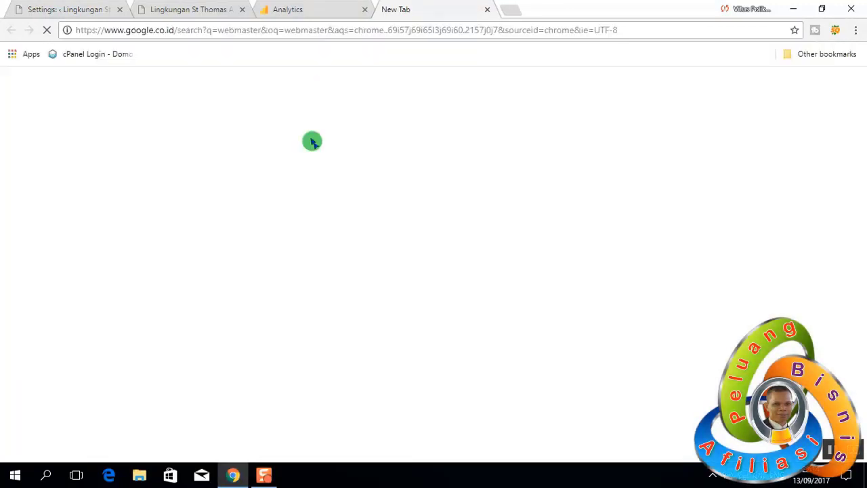
left_click(165, 159)
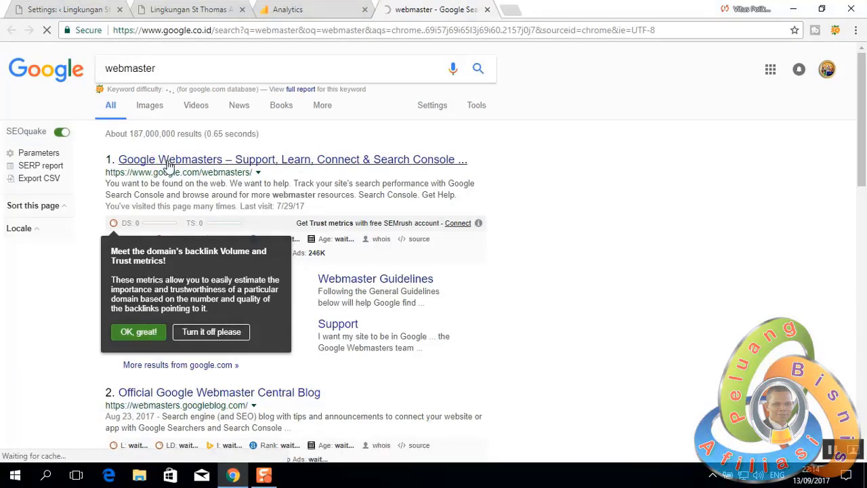
left_click(816, 87)
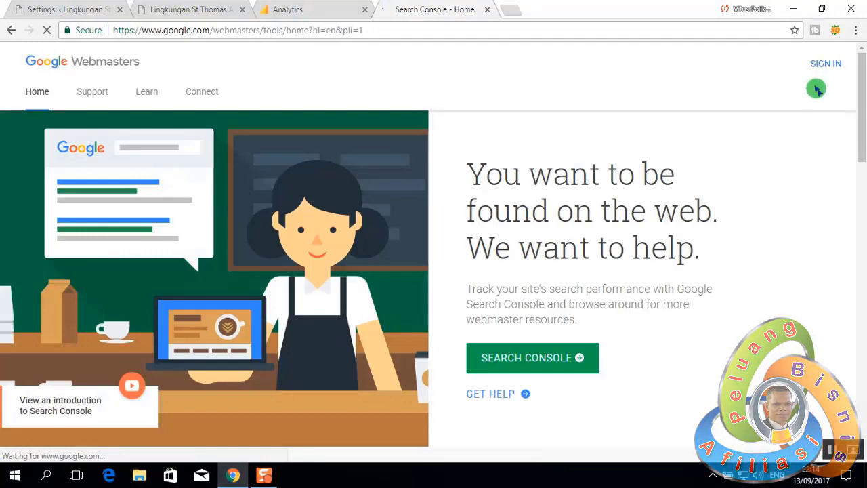
left_click(189, 9)
left_click(247, 32)
key("ctrl+c")
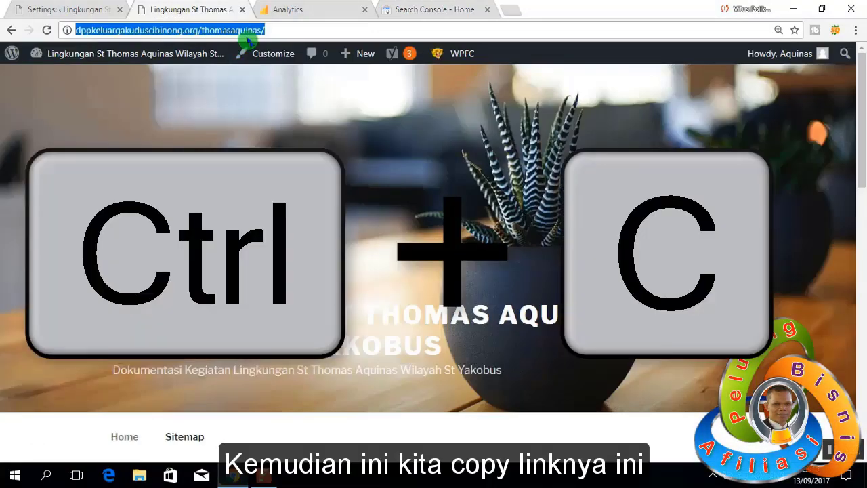
left_click(420, 9)
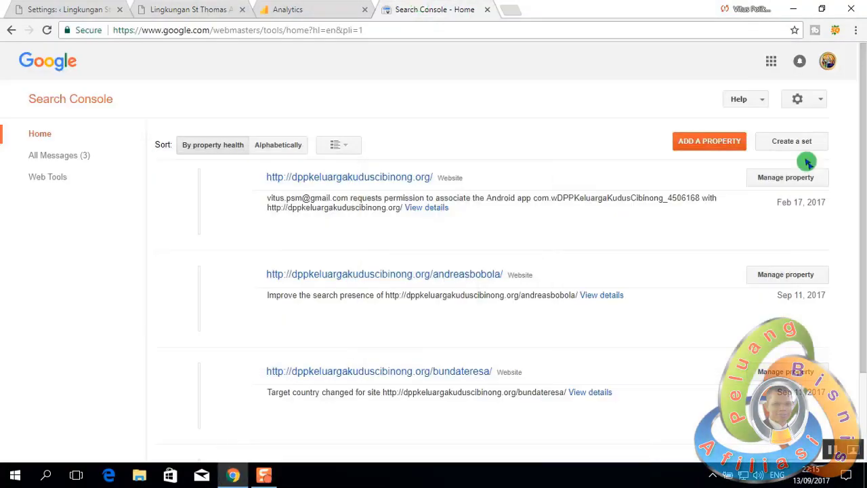
left_click(694, 147)
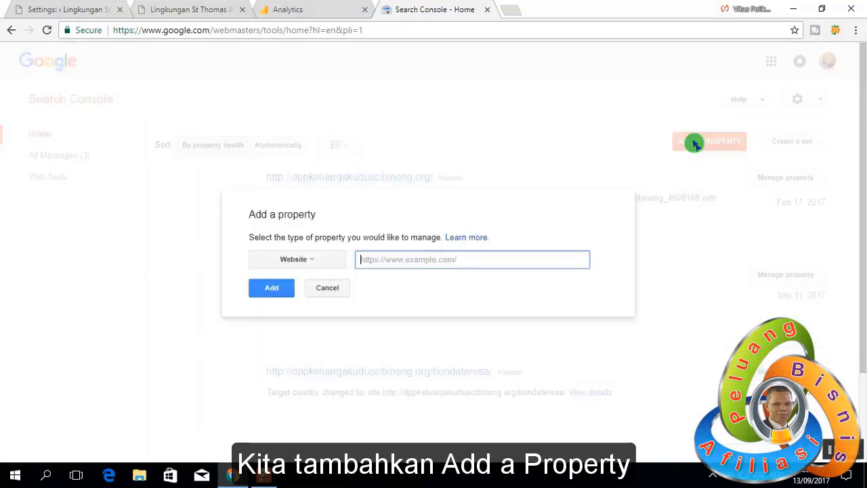
left_click(388, 266)
key("ctrl+v")
left_click(274, 290)
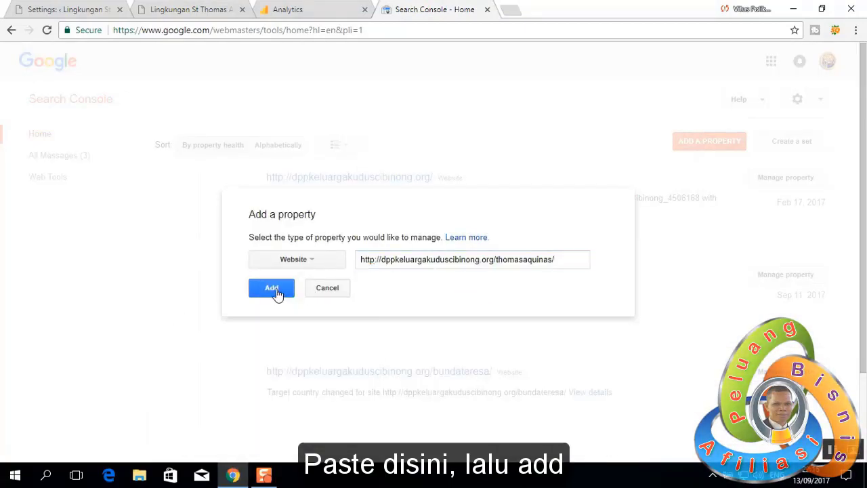
Step: Return to the WordPress admin and open the Search Console settings of Yoast SEO
left_click(77, 9)
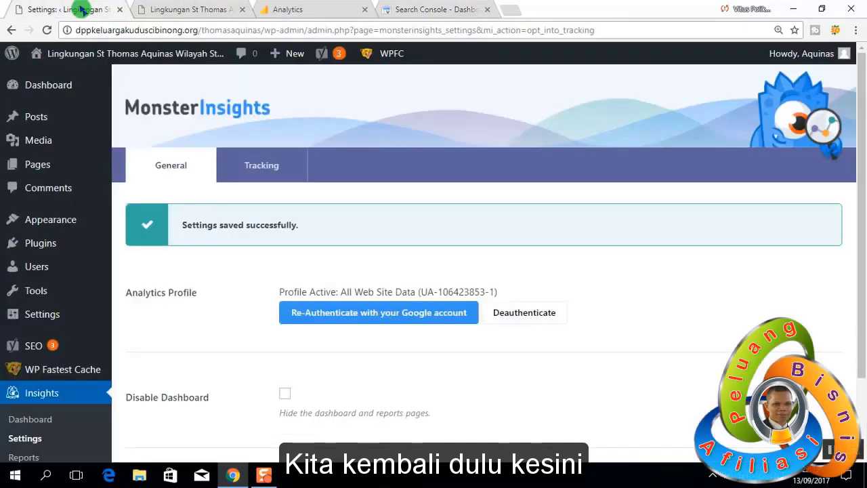
scroll(67, 362, "down", 2)
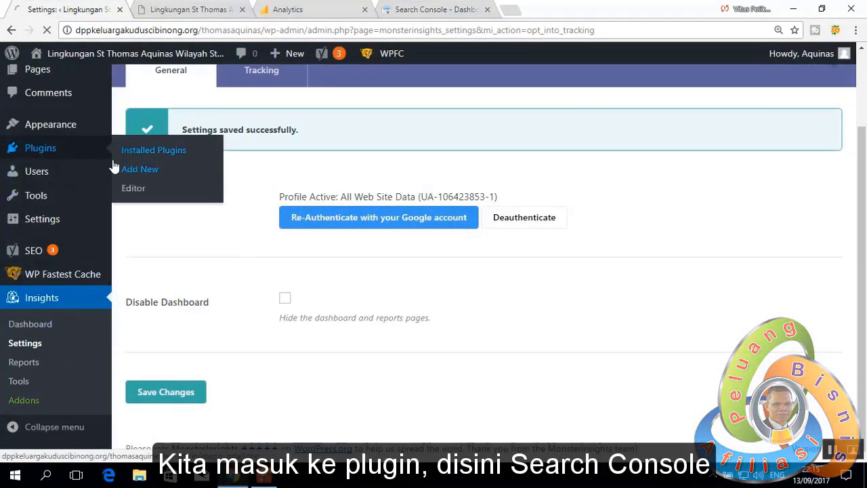
left_click(122, 149)
scroll(203, 339, "down", 5)
mouse_move(146, 403)
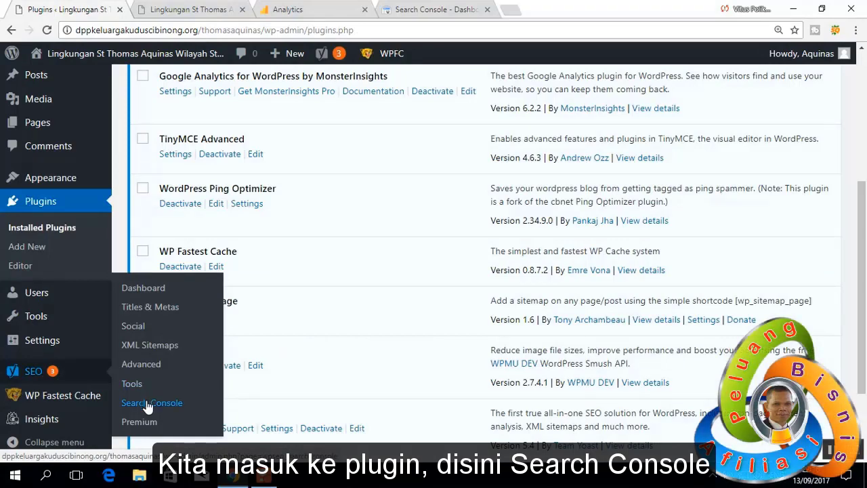
left_click(147, 404)
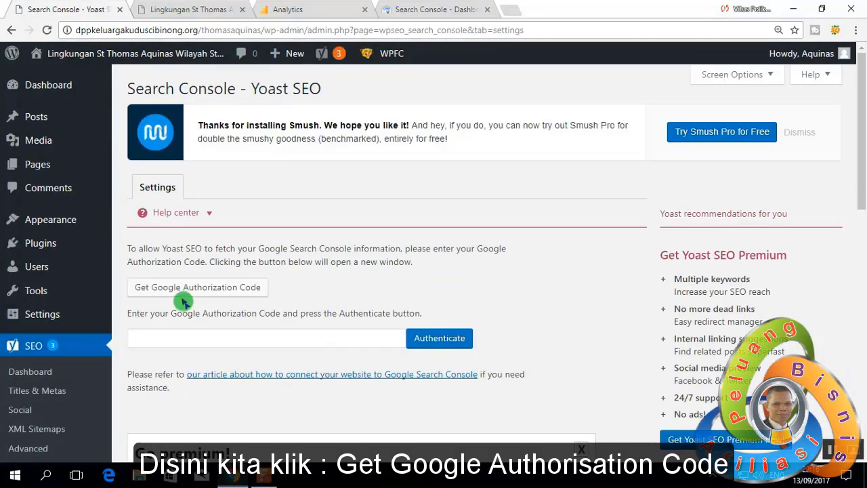